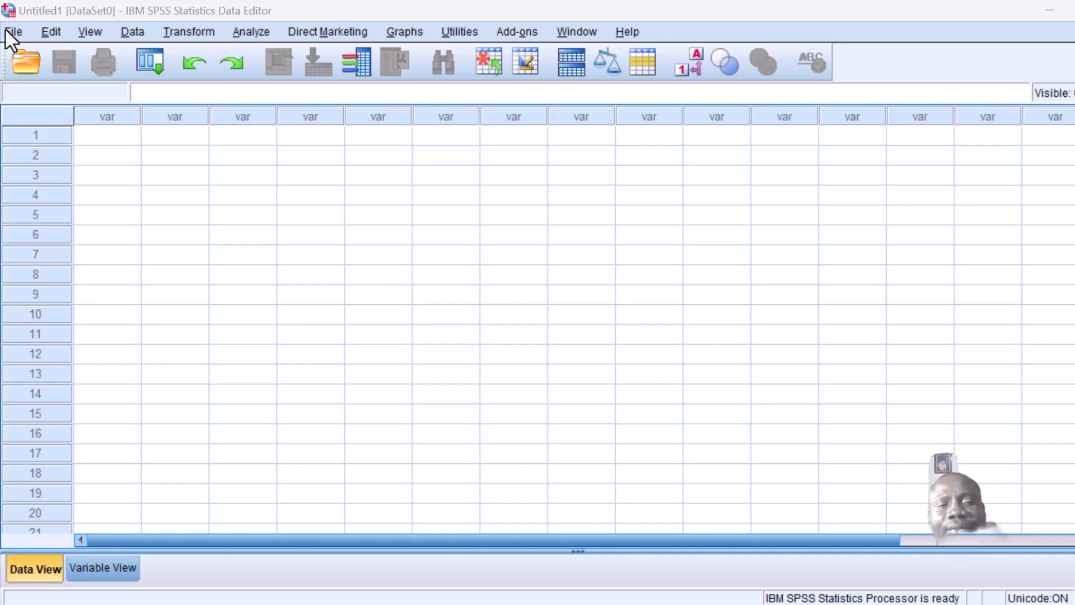
# Start opening a data file and browse to the Downloads folder
pyautogui.click(11, 31)
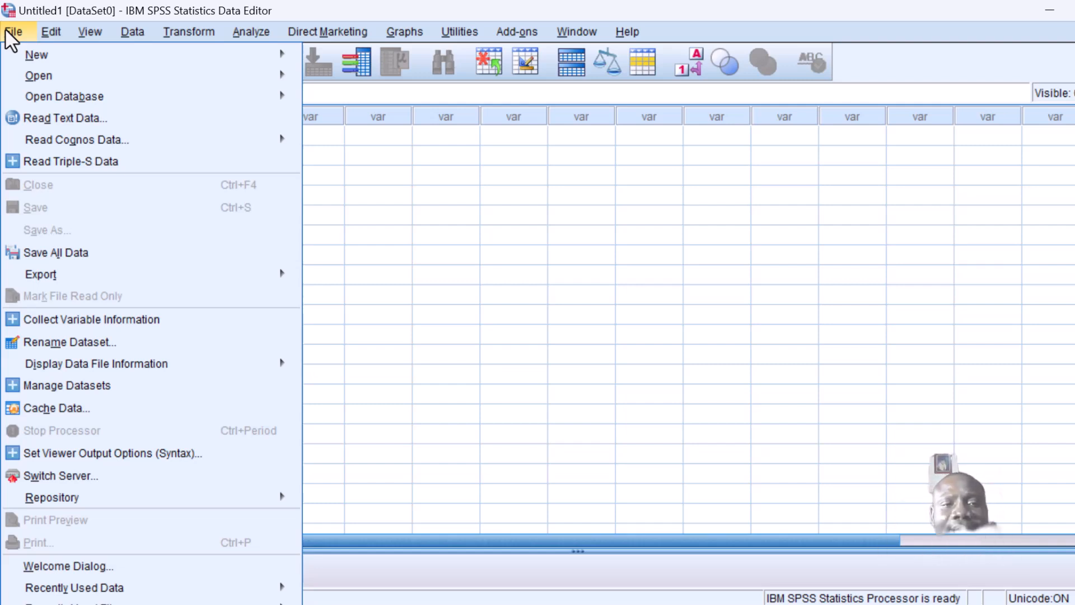
pyautogui.moveTo(51, 84)
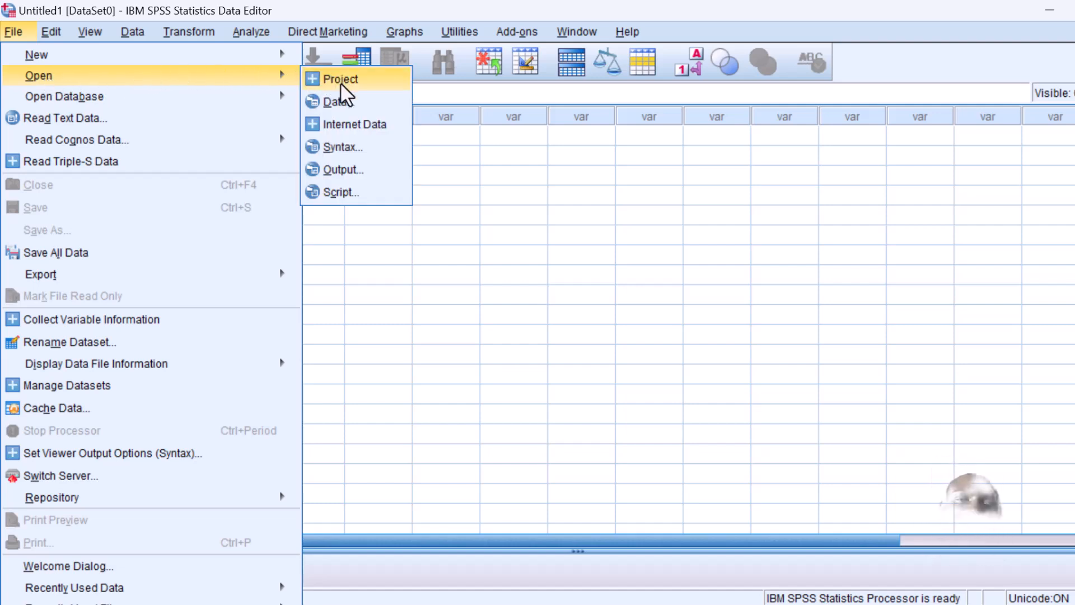
pyautogui.click(345, 103)
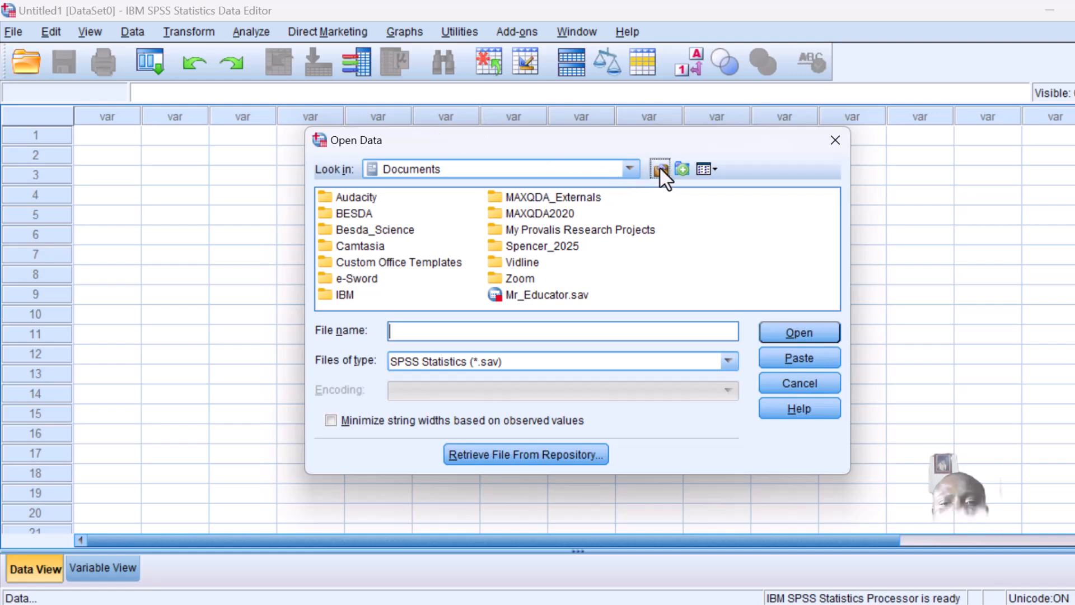
pyautogui.click(660, 168)
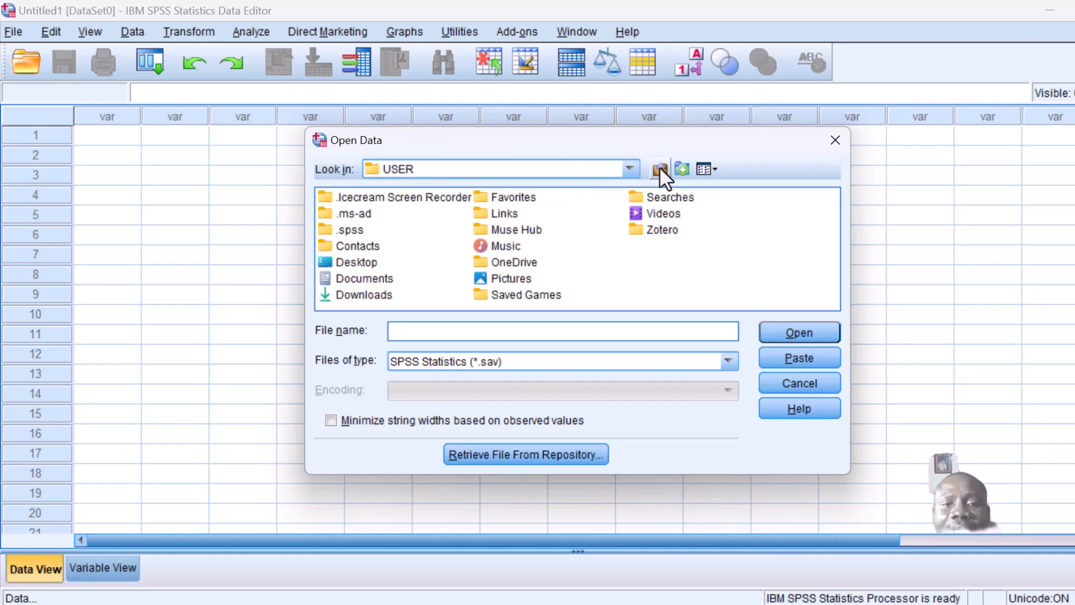
pyautogui.click(364, 296)
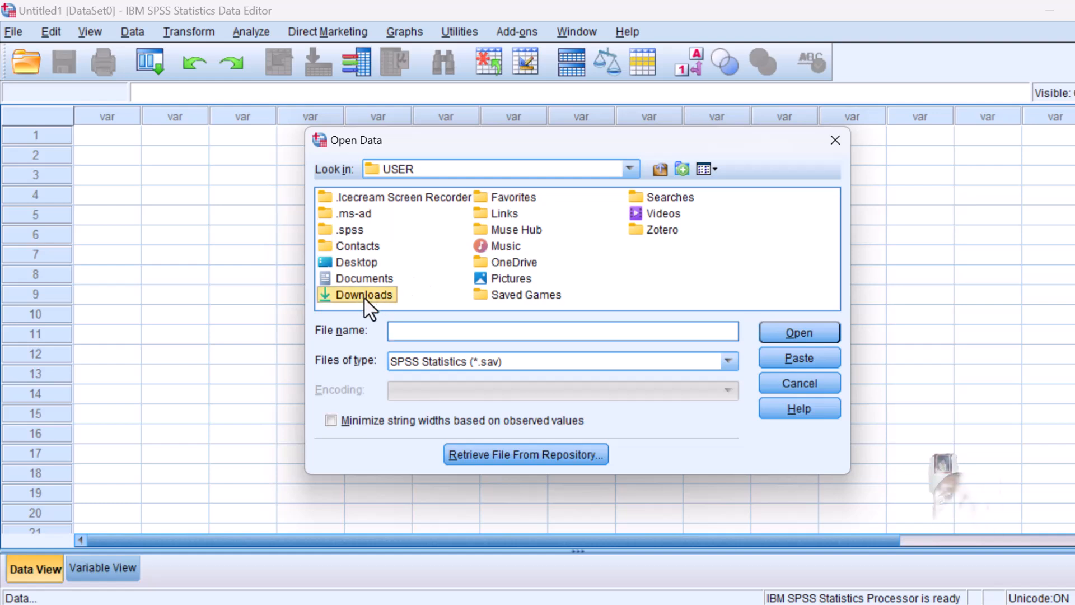
pyautogui.click(799, 330)
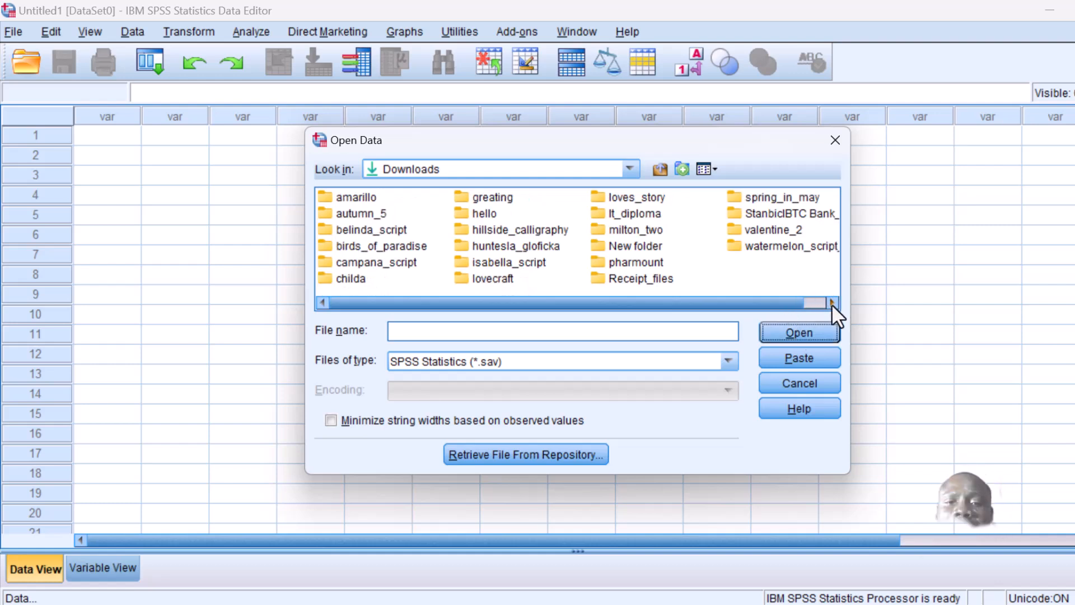
# Try to open the Excel file Teaching_Methods_ANOVA_Data.xlsx from the Downloads folder
pyautogui.click(729, 360)
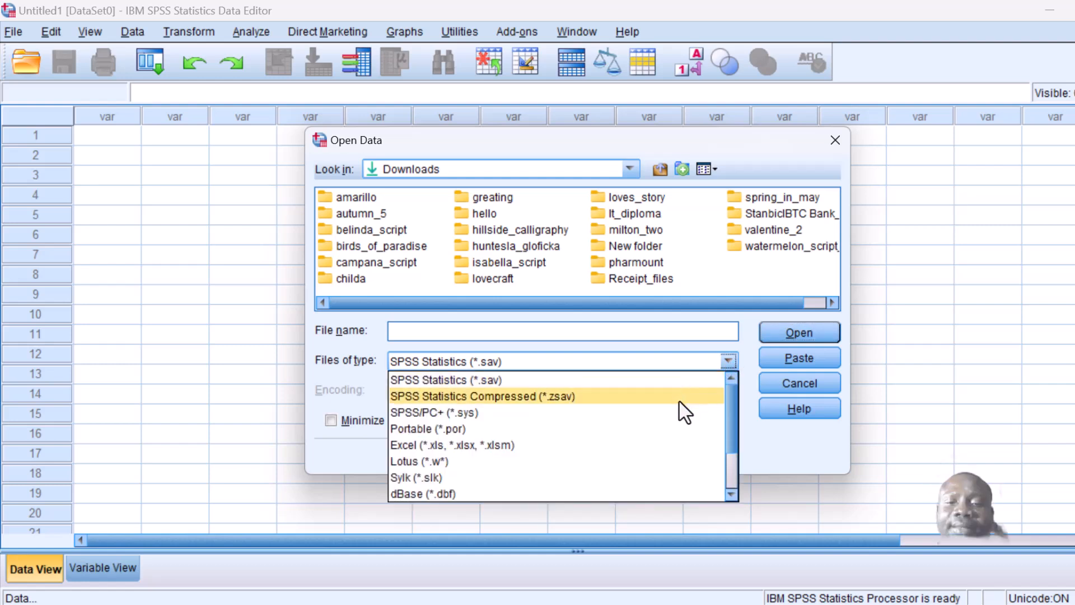
pyautogui.click(669, 445)
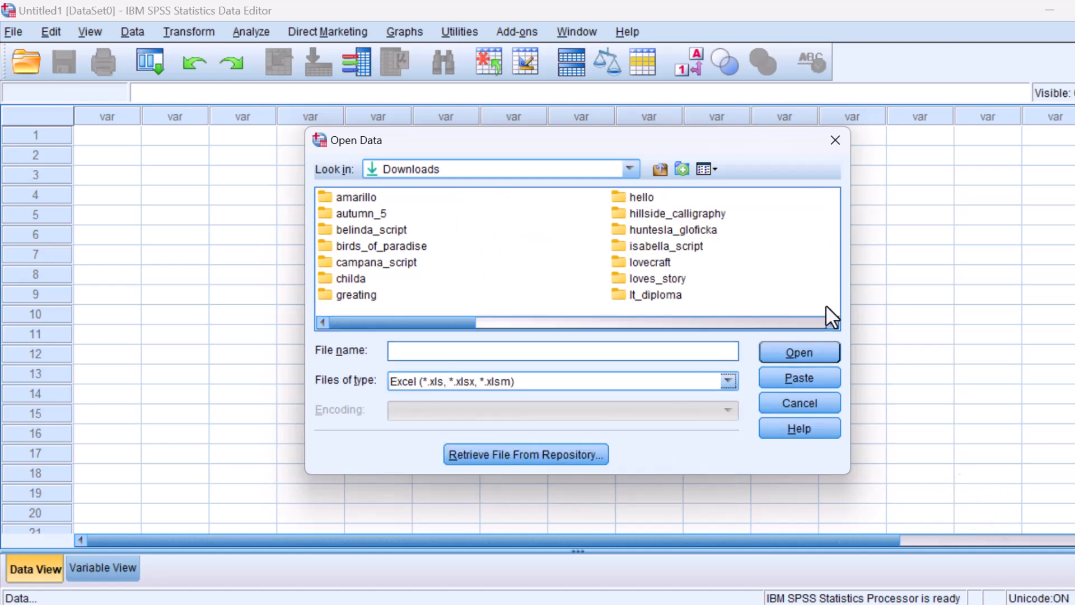
pyautogui.click(831, 323)
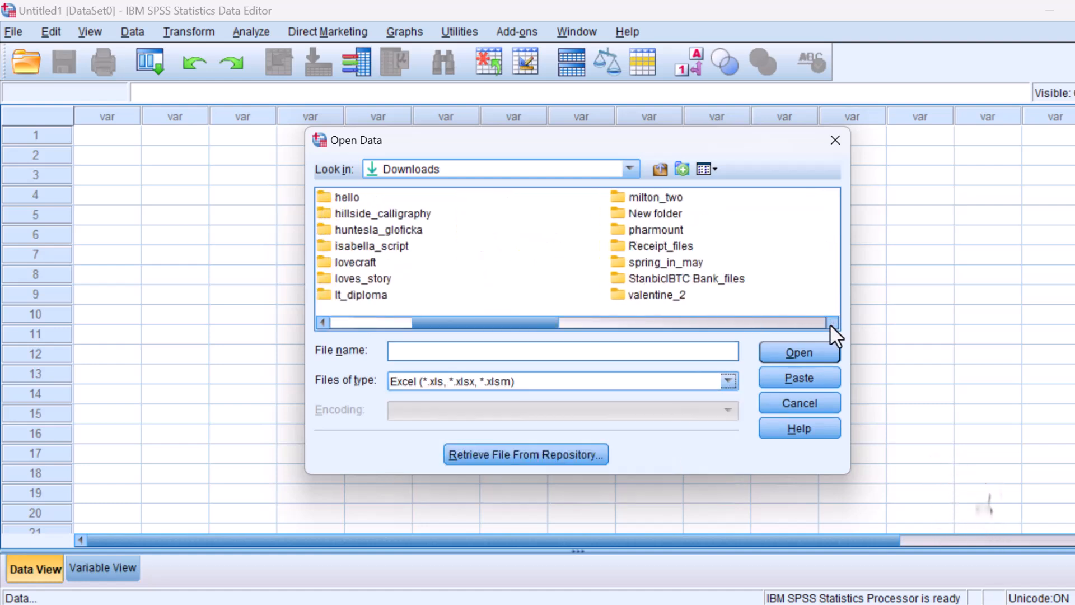
pyautogui.click(831, 323)
pyautogui.click(831, 322)
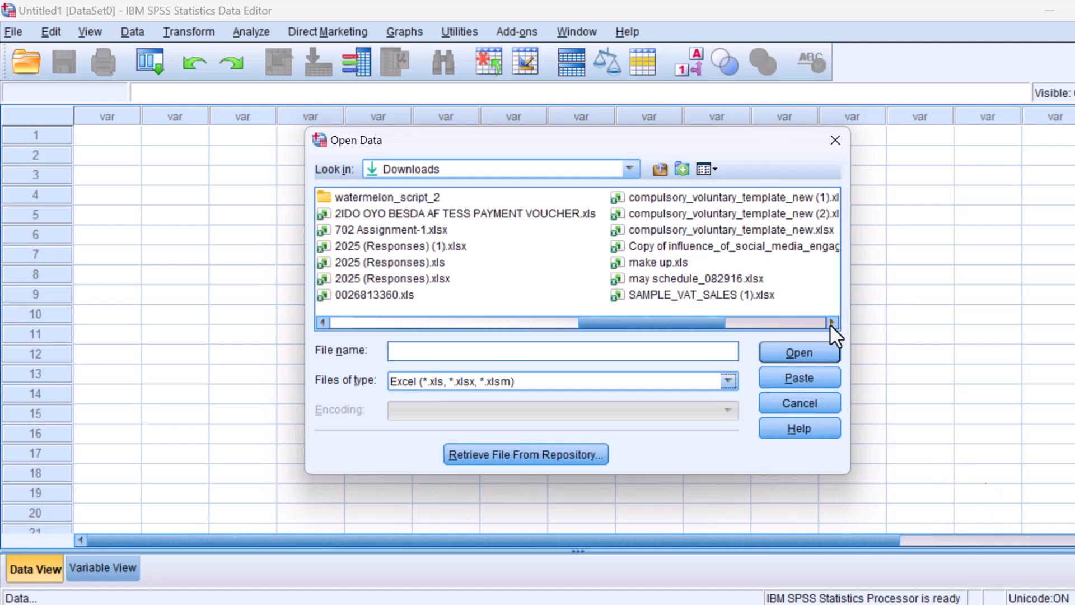
pyautogui.click(831, 323)
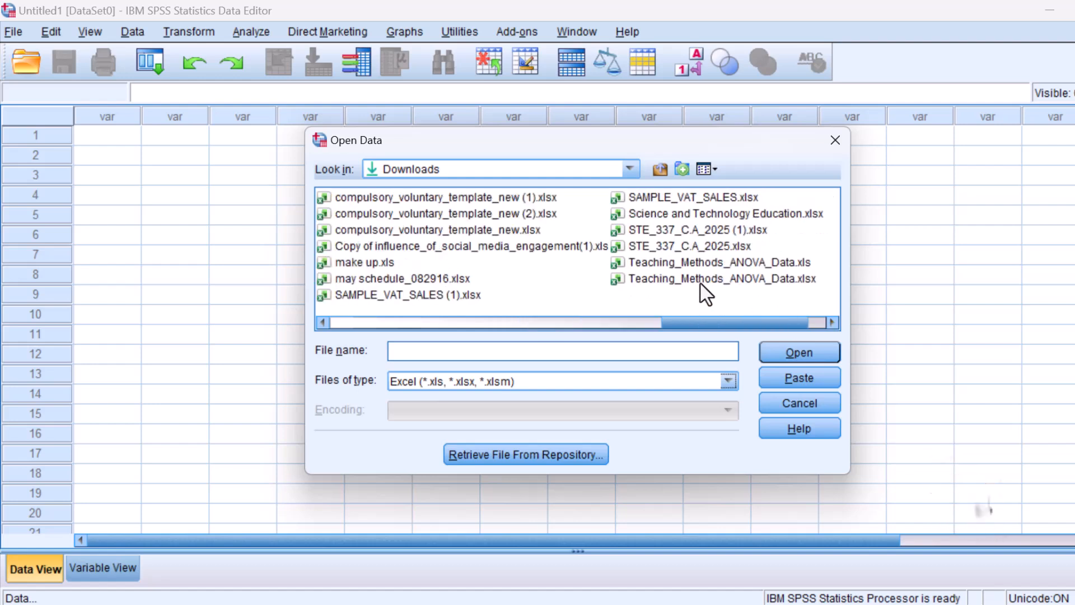
pyautogui.click(664, 280)
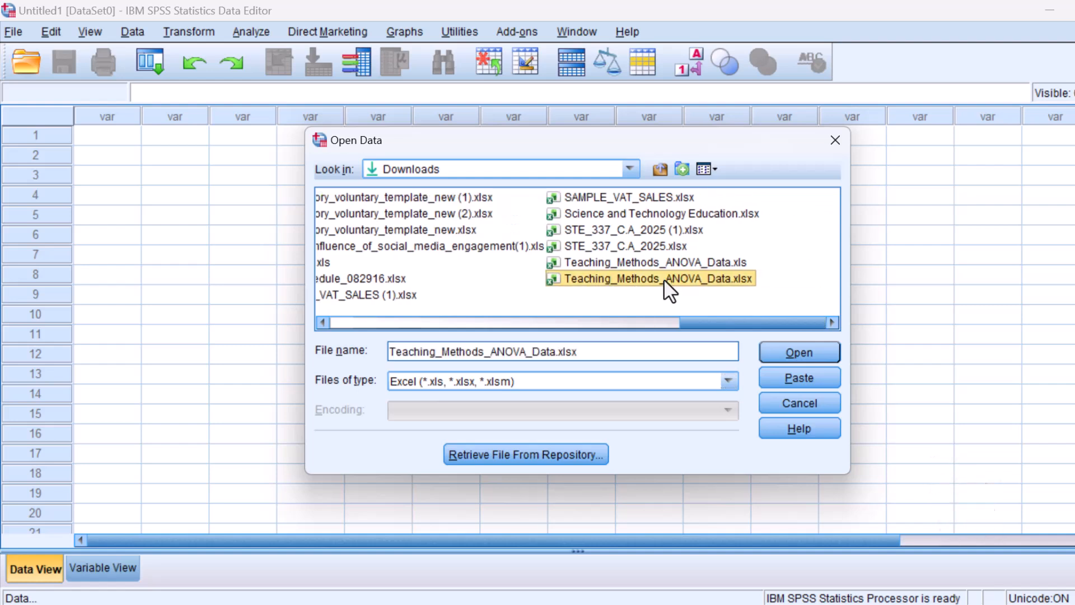
pyautogui.click(808, 353)
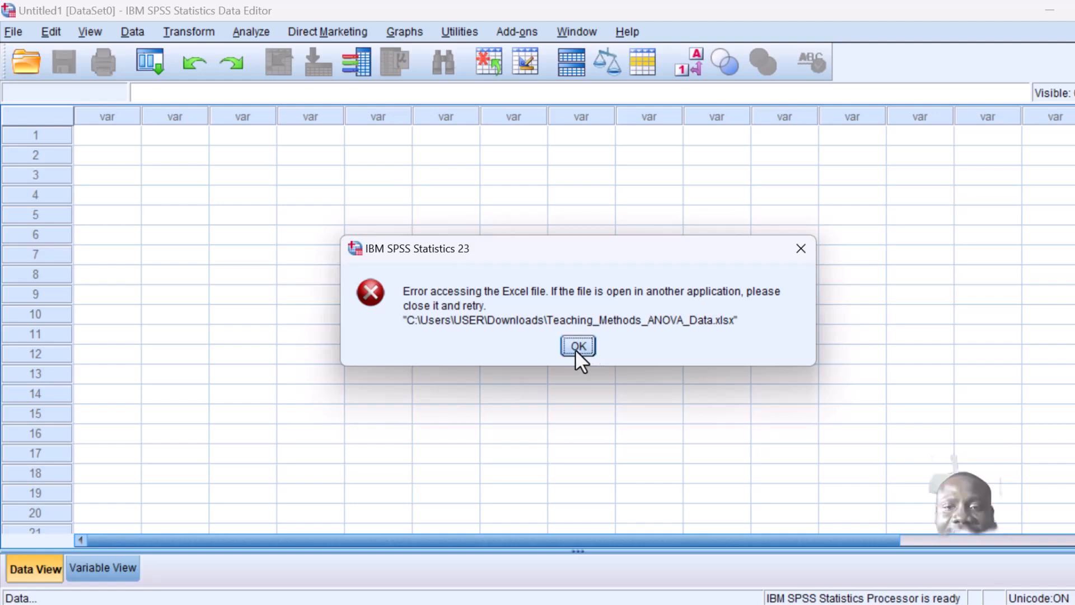
pyautogui.click(576, 347)
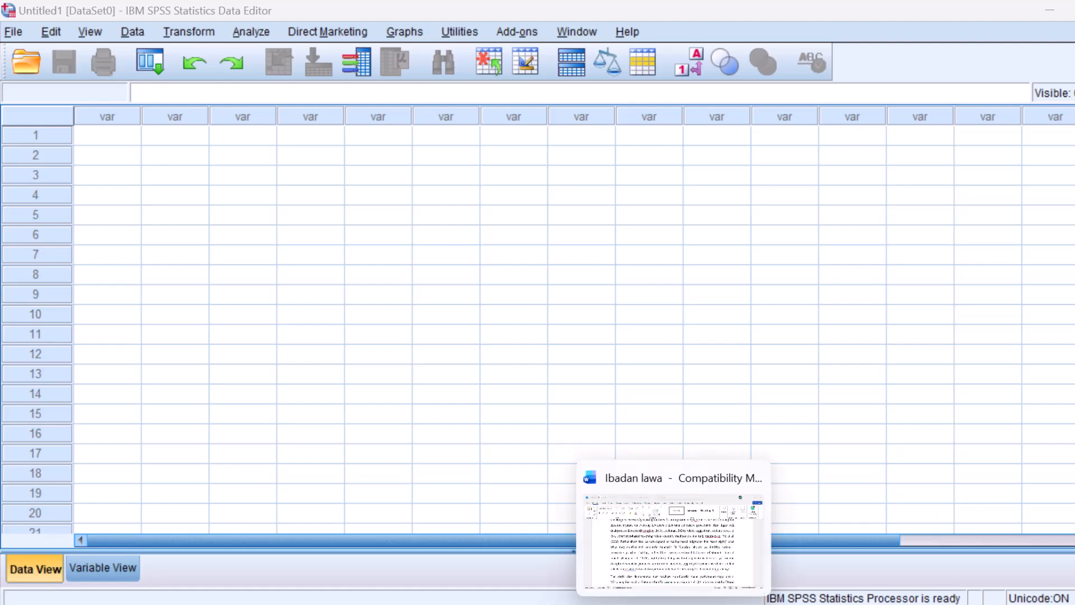
# Start opening a data file again and limit the listed files to Excel (*.xls, *.xlsx, *.xlsm)
pyautogui.click(13, 33)
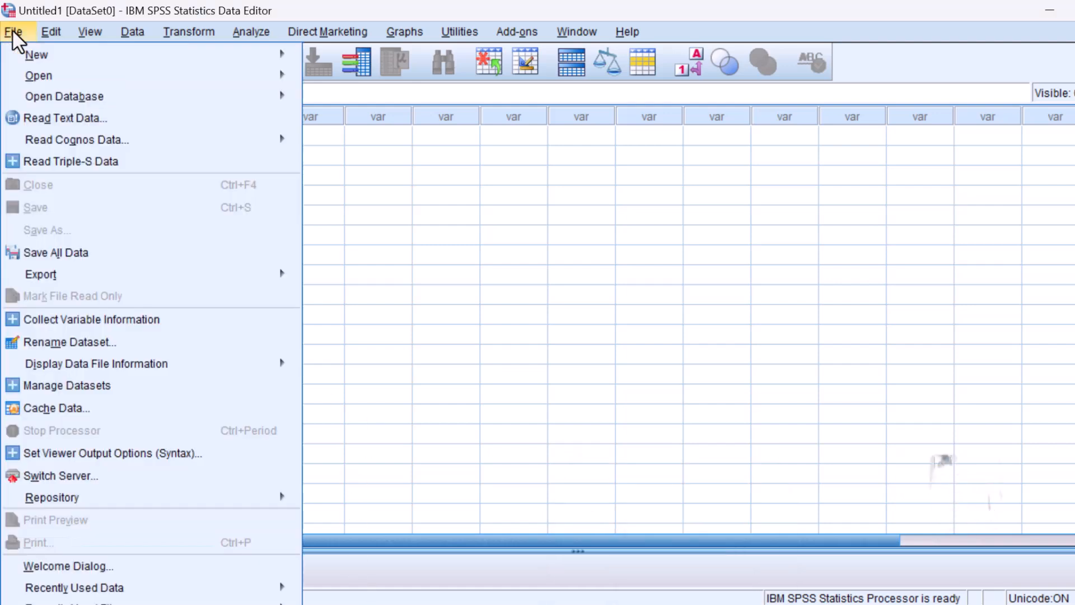
pyautogui.moveTo(62, 98)
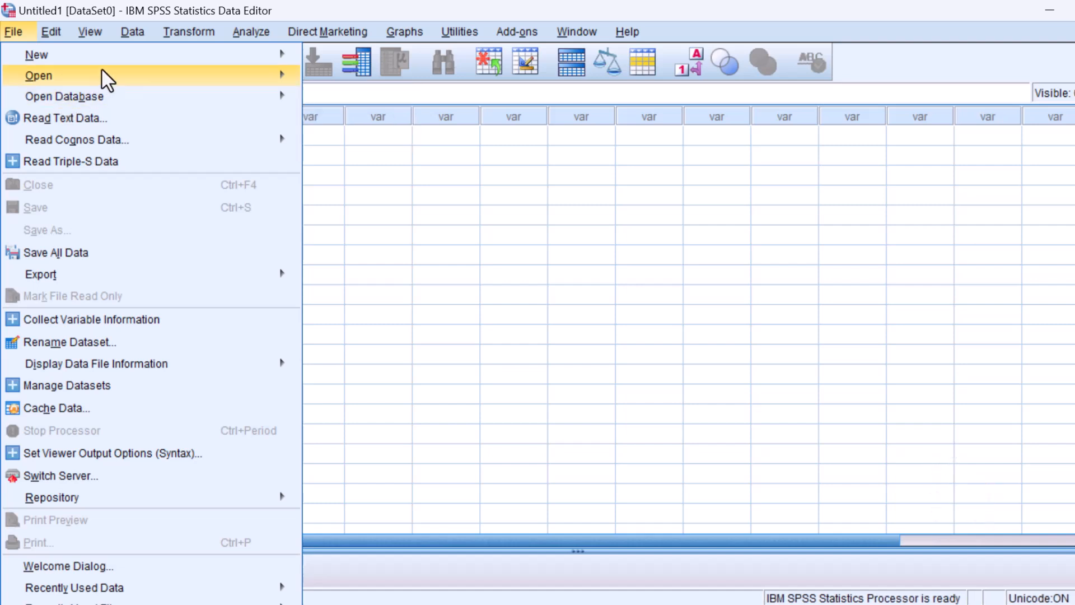
pyautogui.moveTo(112, 79)
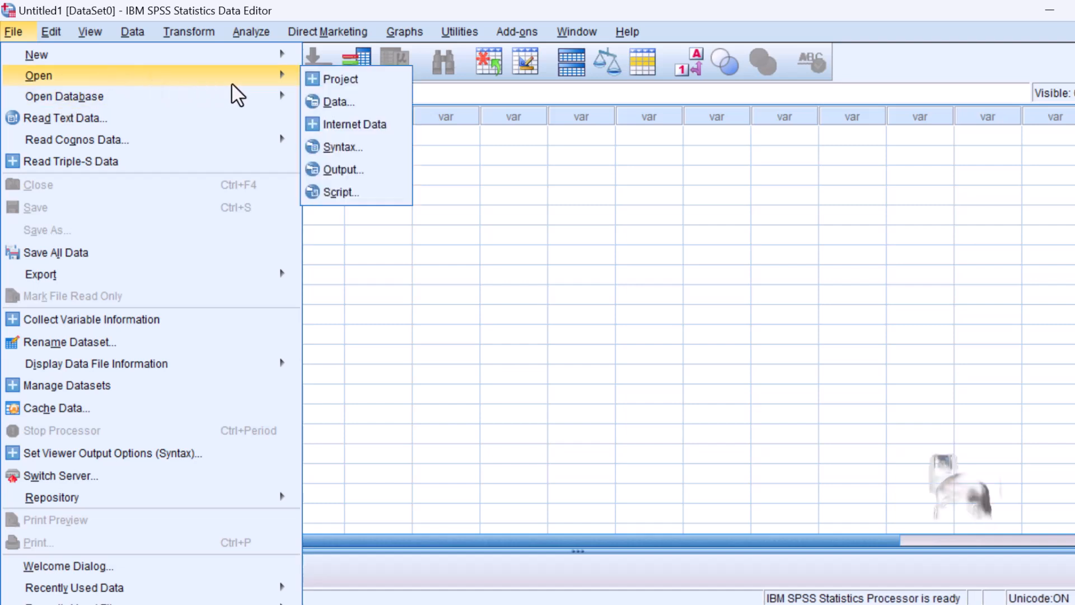
pyautogui.click(342, 101)
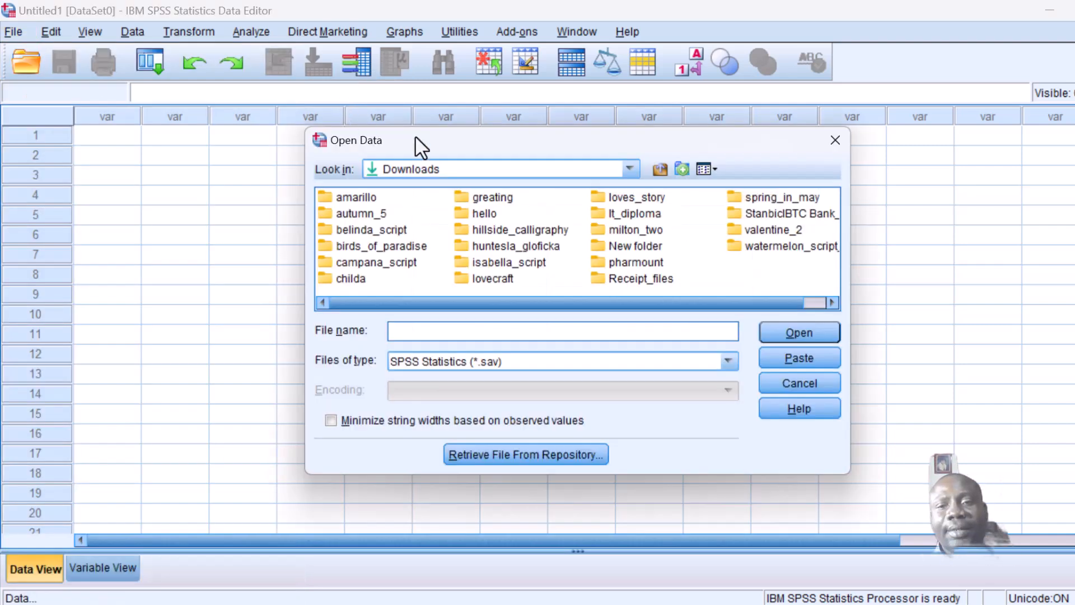
pyautogui.click(727, 361)
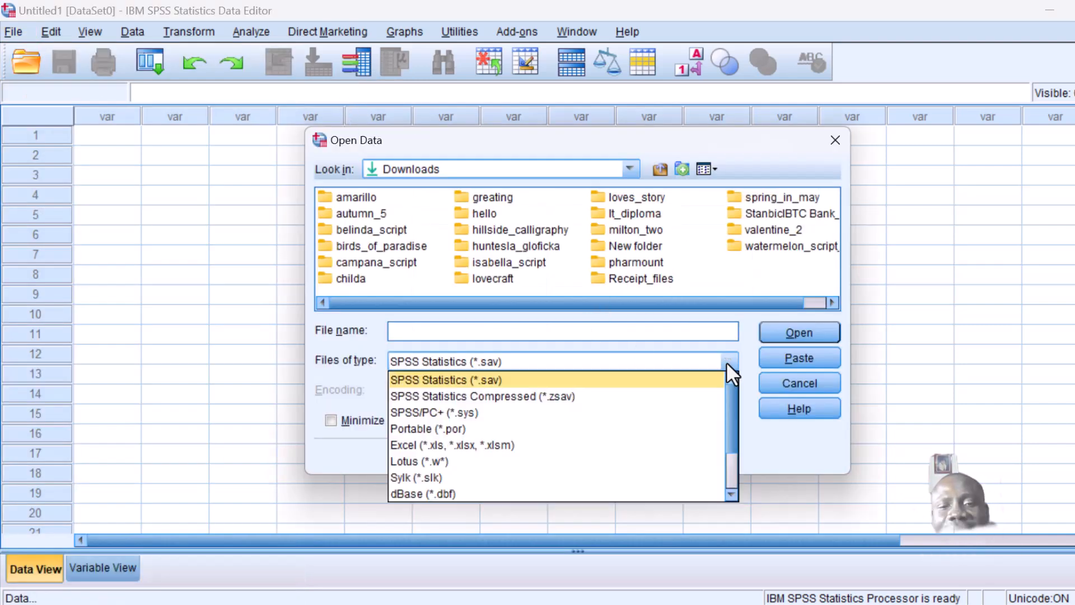
pyautogui.click(710, 446)
# Import Teaching_Methods_ANOVA_Data.xls from Downloads, using the ANOVA_Data worksheet and reading variable names from the first row
pyautogui.click(832, 323)
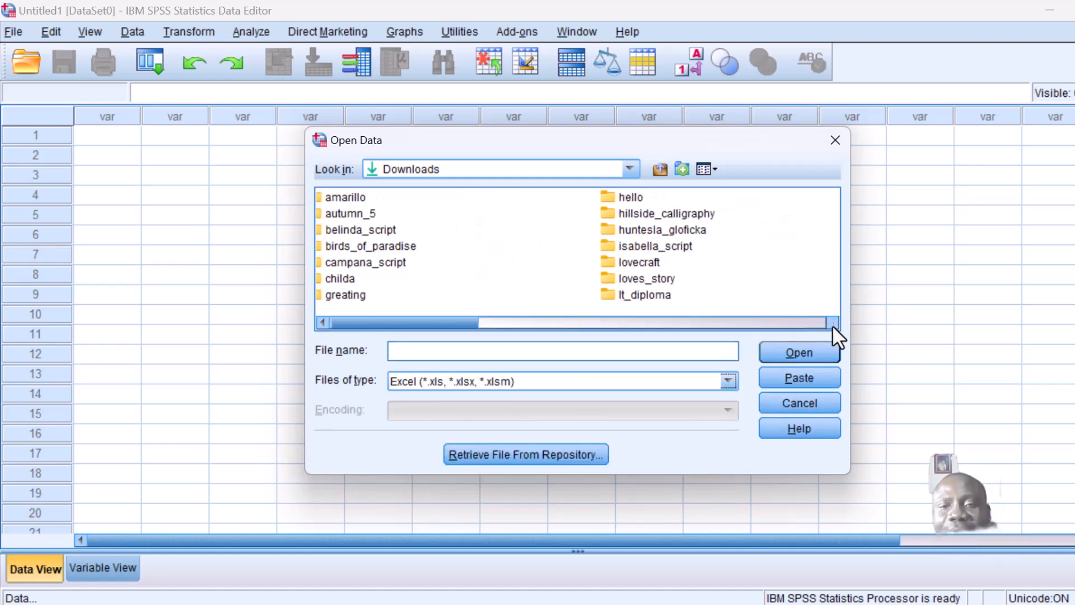
pyautogui.click(831, 323)
pyautogui.click(832, 324)
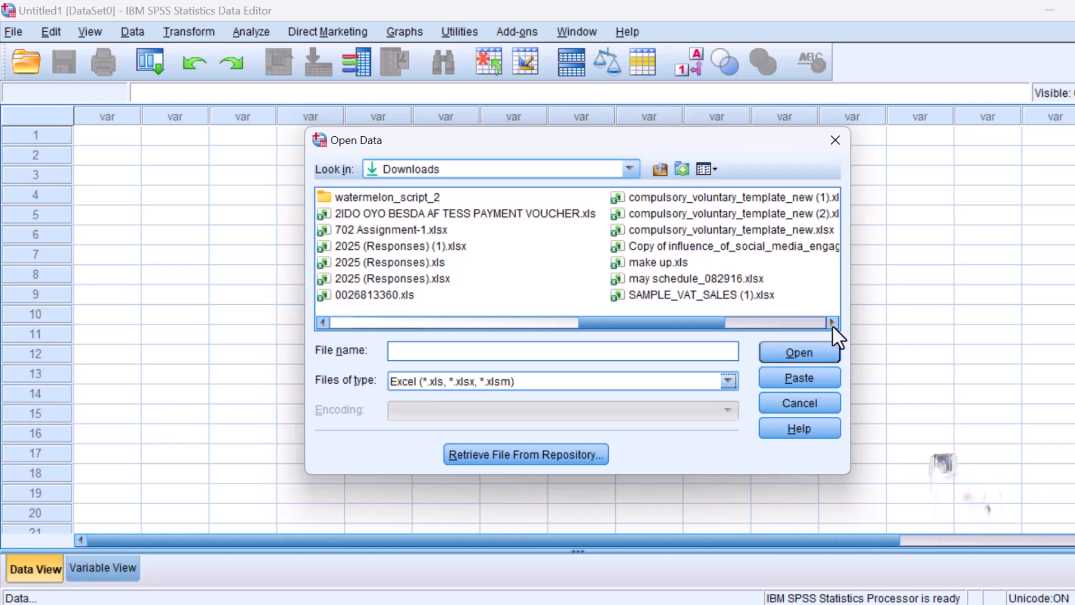
pyautogui.click(832, 324)
pyautogui.click(832, 323)
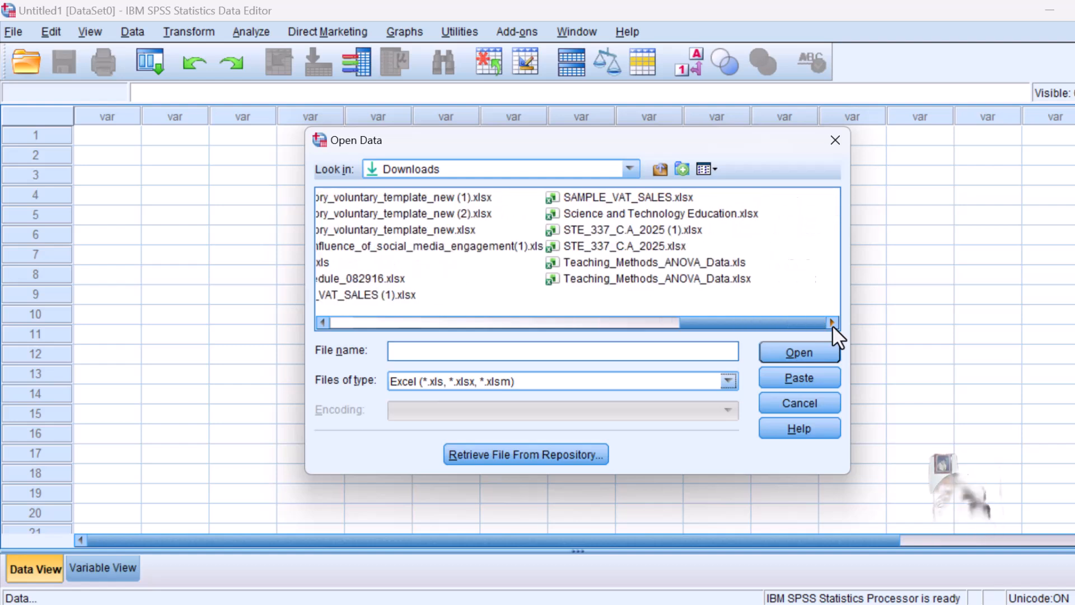
pyautogui.click(694, 262)
pyautogui.click(796, 359)
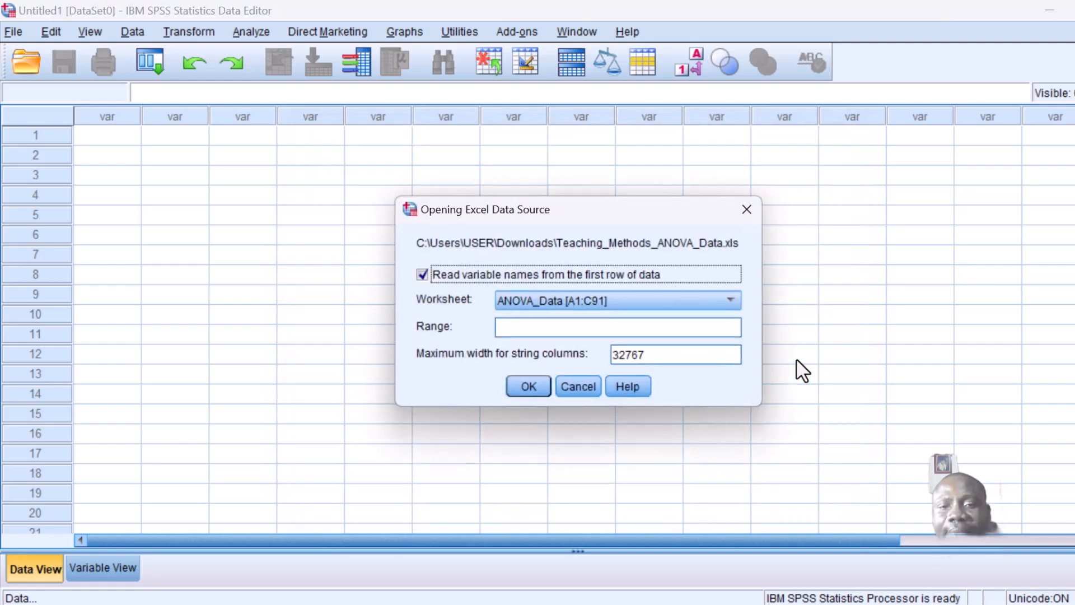
pyautogui.click(528, 386)
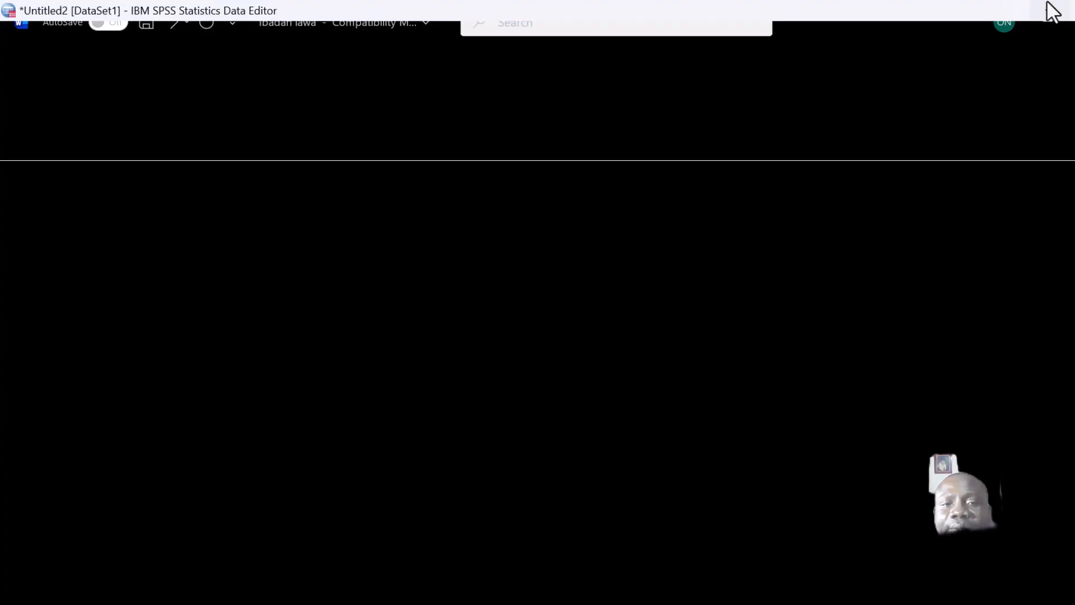
# Bring the Data Editor window with the imported teaching methods dataset to the front
pyautogui.click(1049, 10)
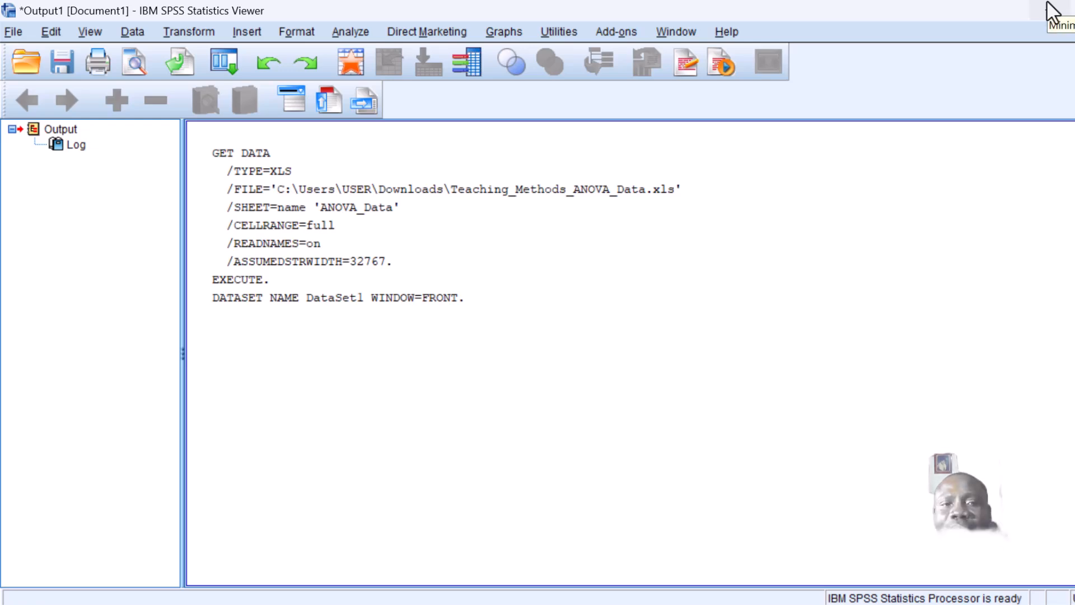
pyautogui.click(1051, 10)
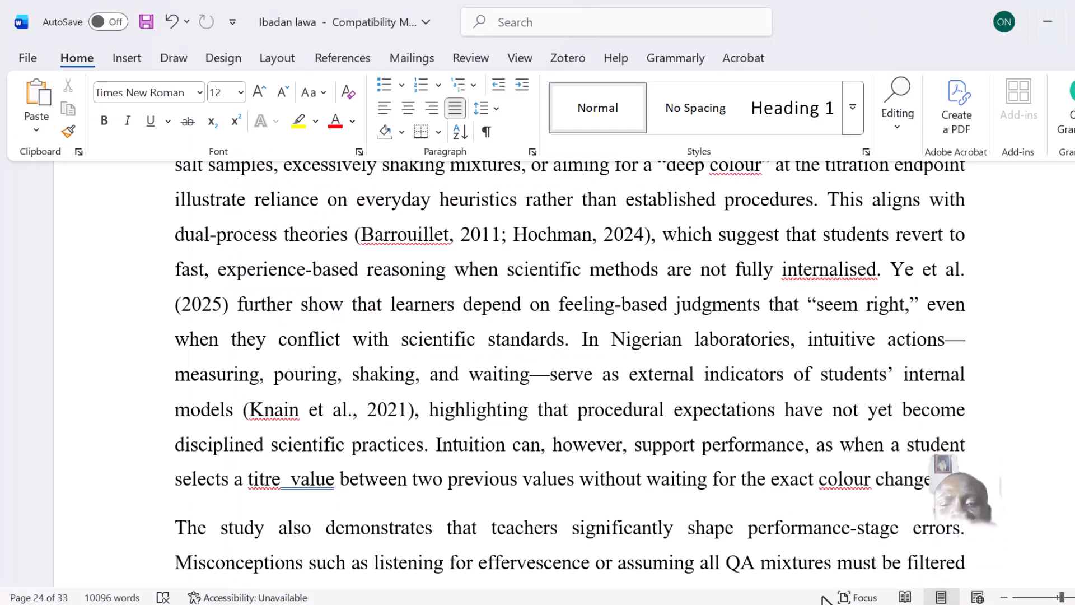
pyautogui.moveTo(793, 603)
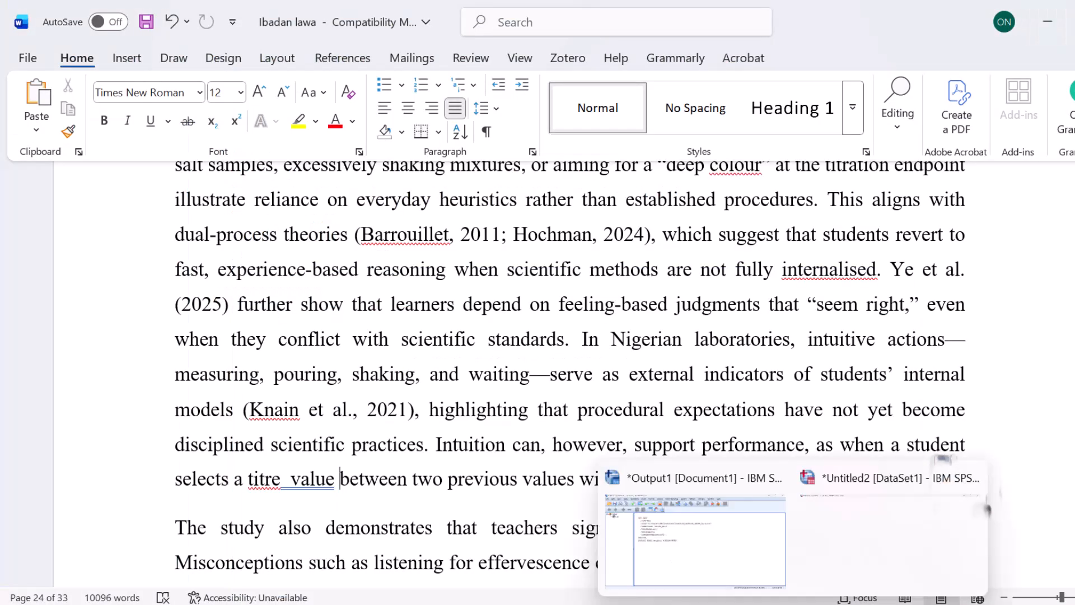
pyautogui.click(737, 576)
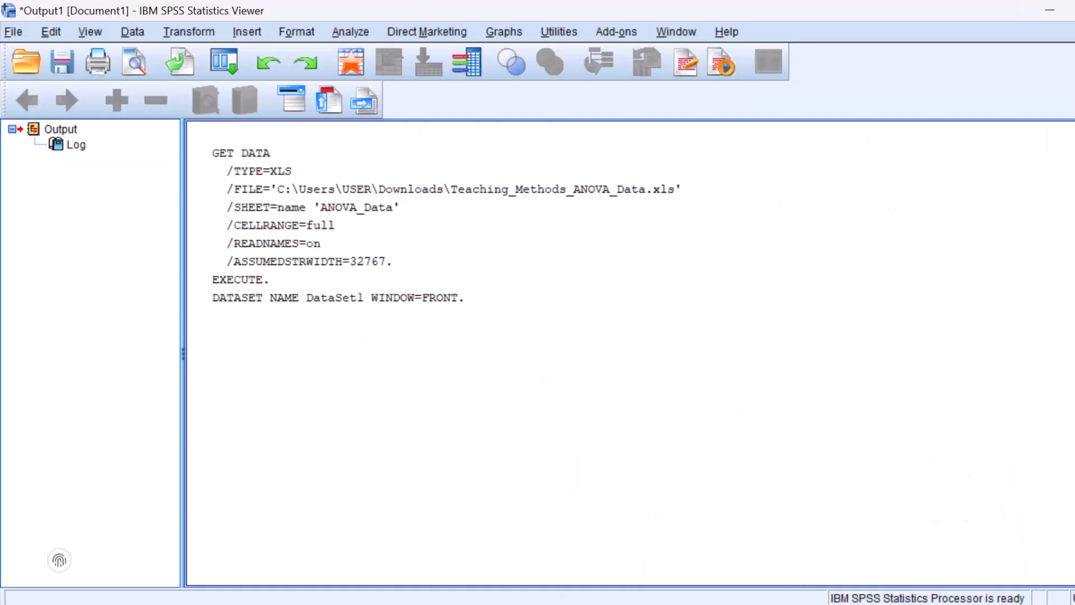
pyautogui.moveTo(793, 604)
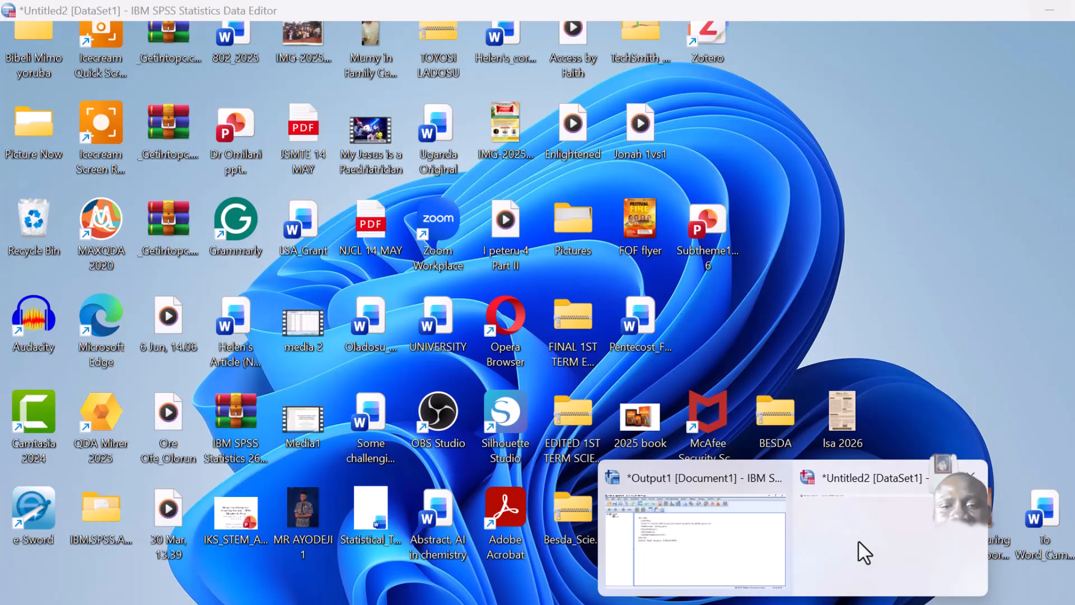
pyautogui.click(858, 541)
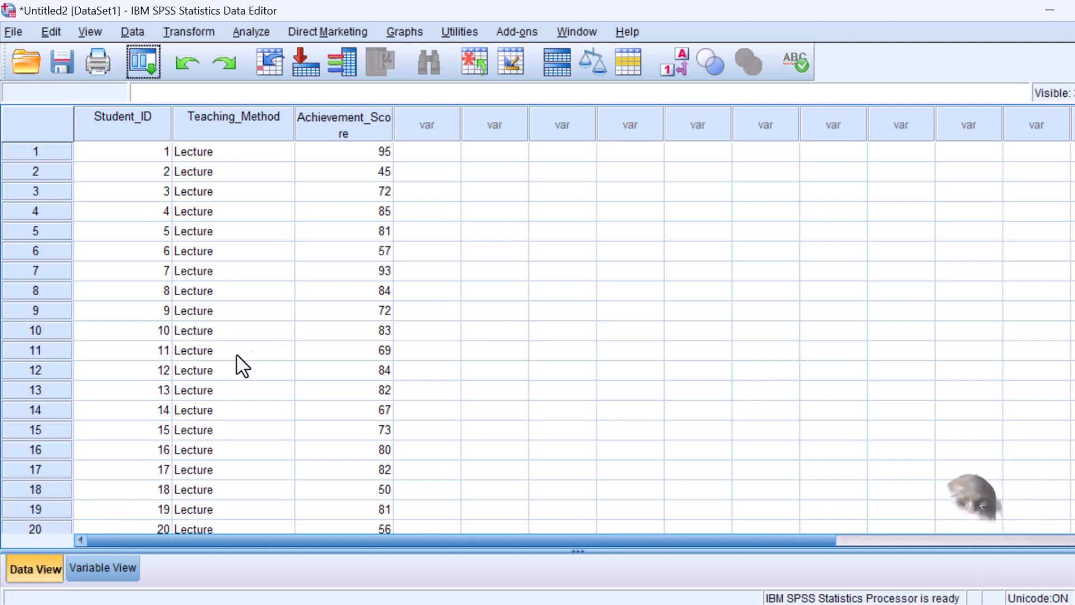
# Examine the imported student records, checking the teaching method groups and their achievement scores
pyautogui.scroll(-2, 294, 264)
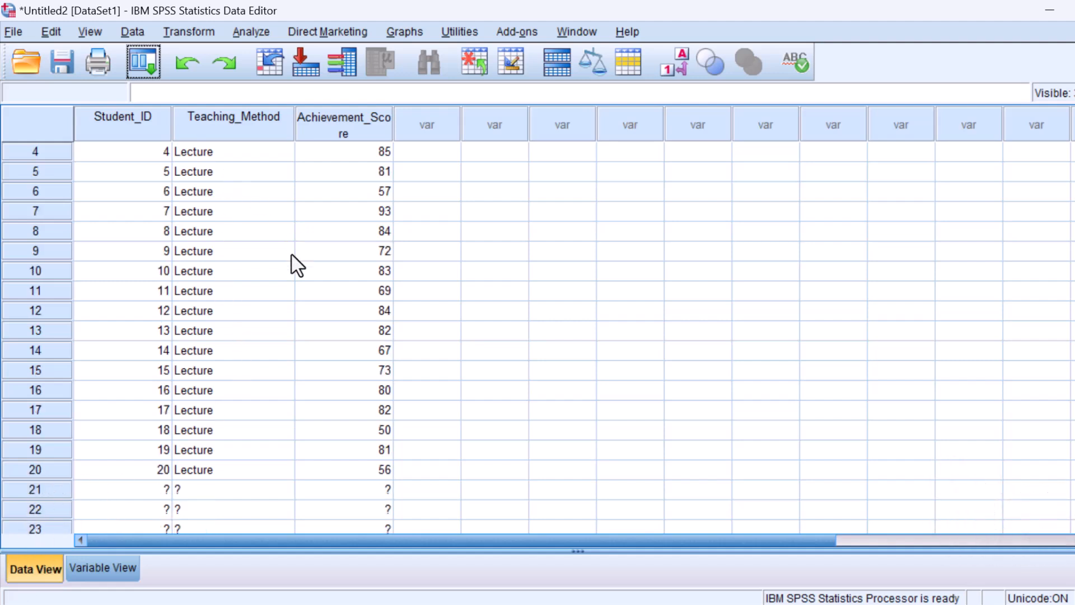
pyautogui.scroll(1, 294, 263)
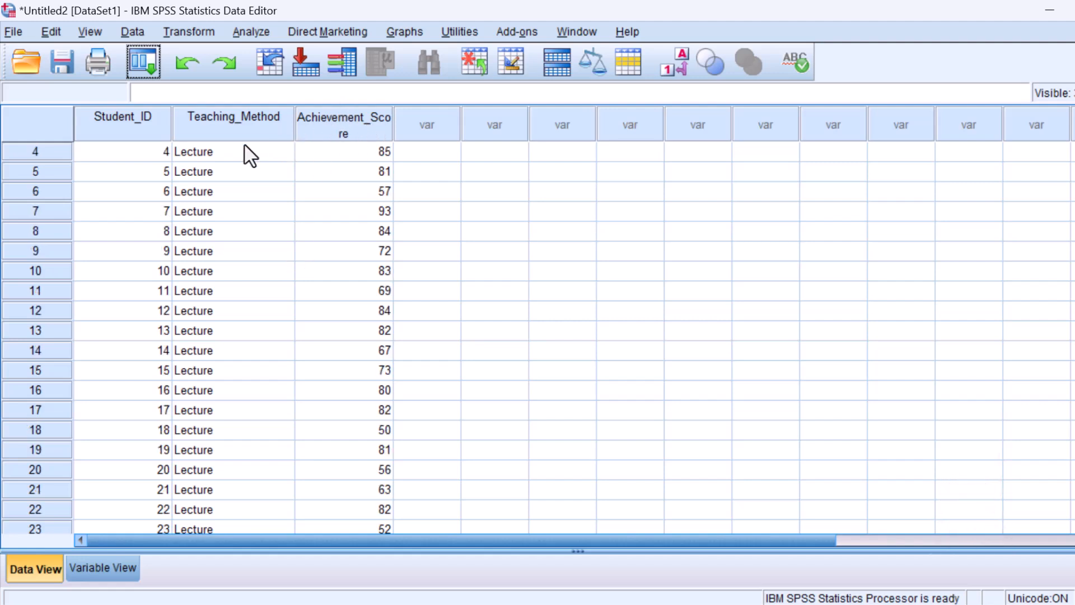
pyautogui.scroll(1, 249, 156)
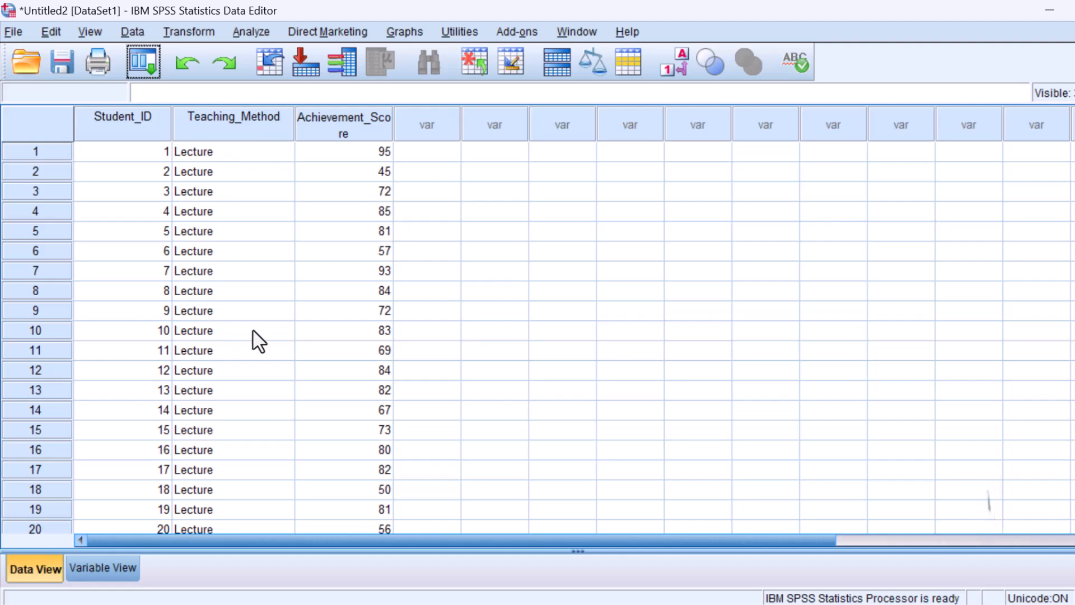
pyautogui.scroll(-7, 258, 339)
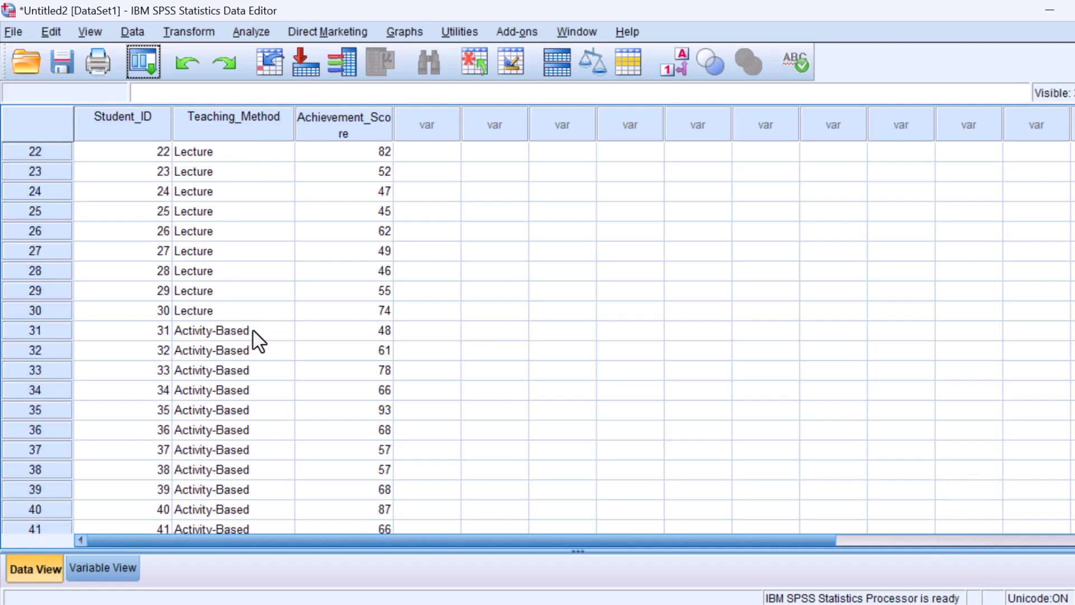
pyautogui.scroll(1, 268, 310)
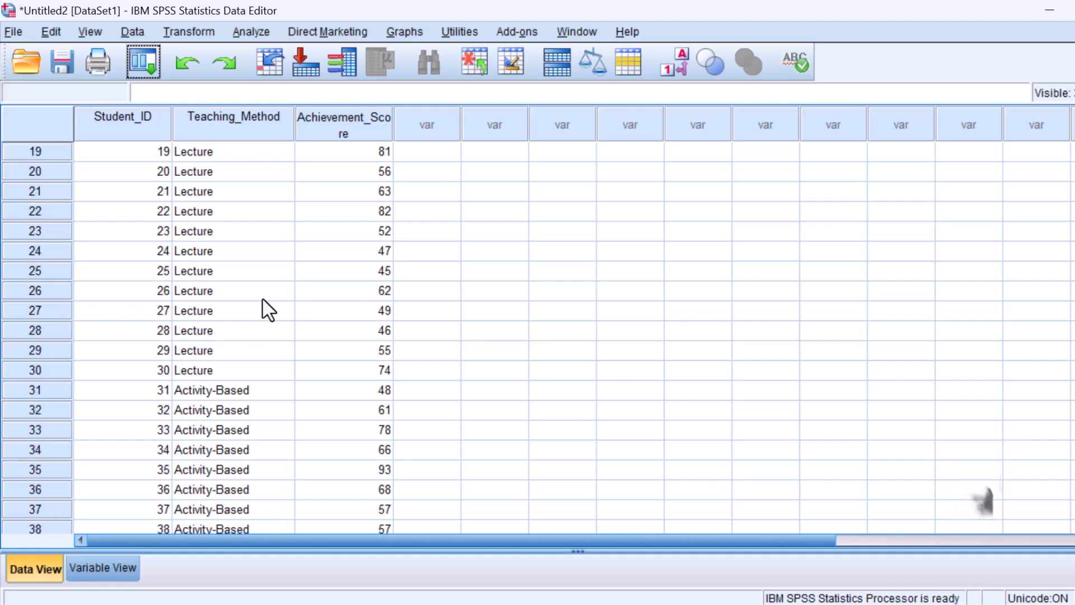
# Review where the Lecture, Activity-Based and Blended records begin and end, through to the last student in the dataset
pyautogui.scroll(6, 267, 309)
pyautogui.scroll(-5, 268, 310)
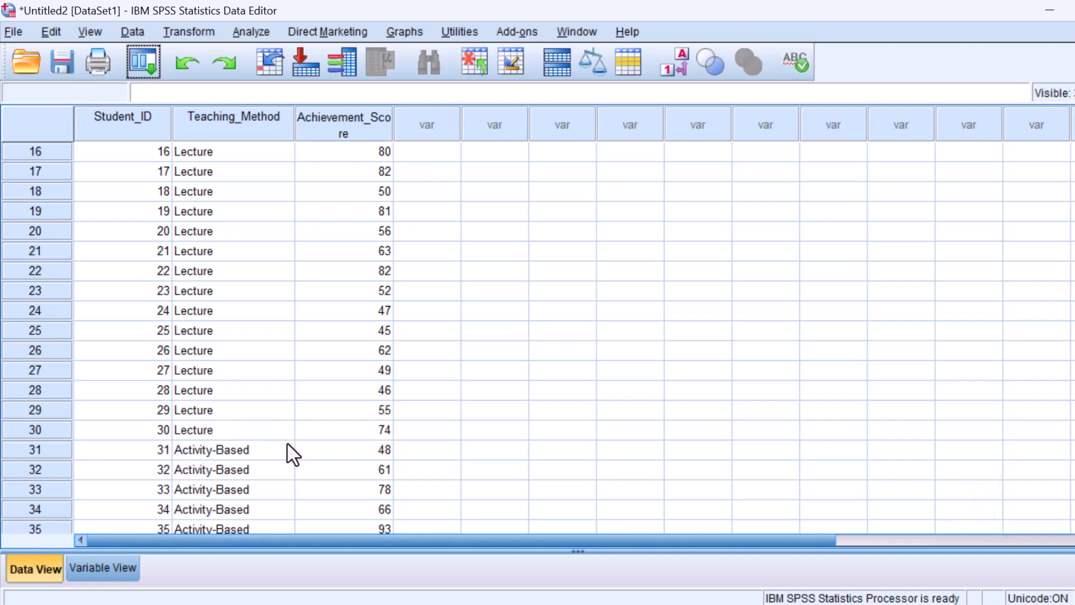
pyautogui.scroll(-4, 290, 451)
pyautogui.scroll(-6, 290, 451)
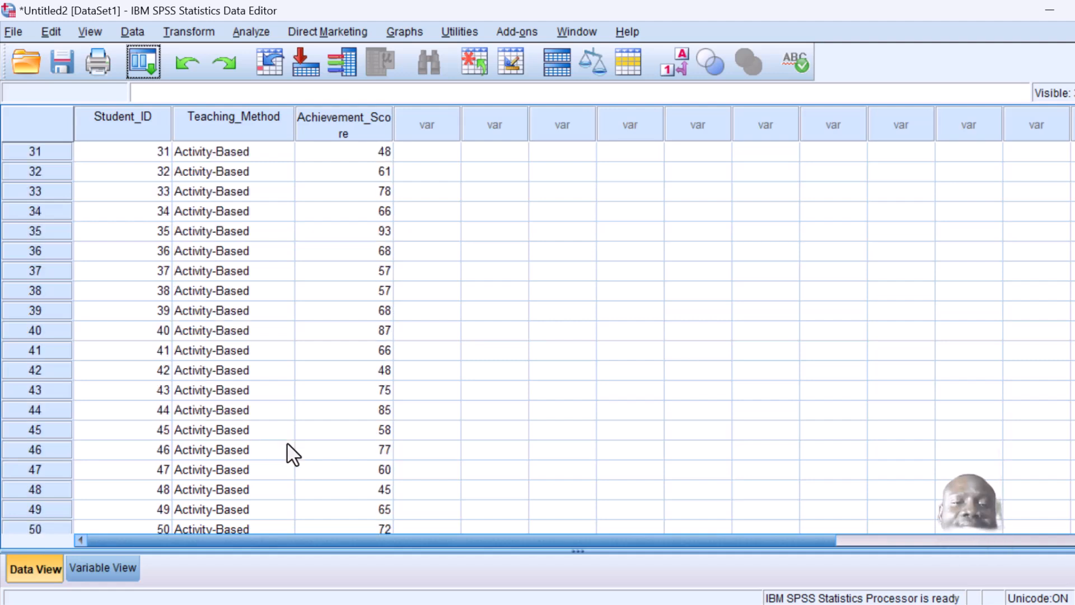
pyautogui.scroll(-1, 290, 451)
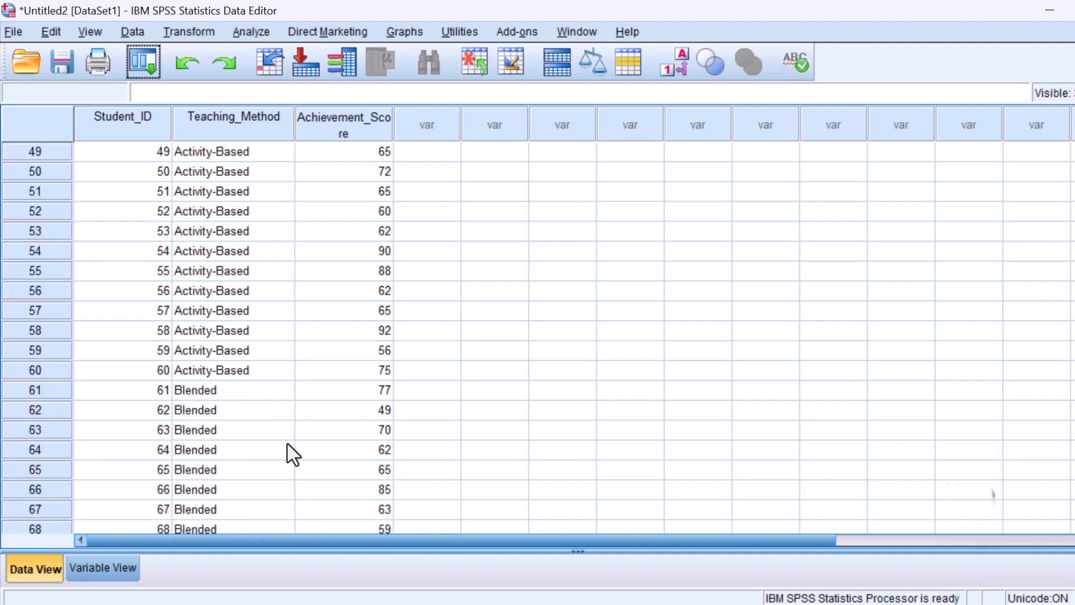
pyautogui.scroll(-4, 293, 399)
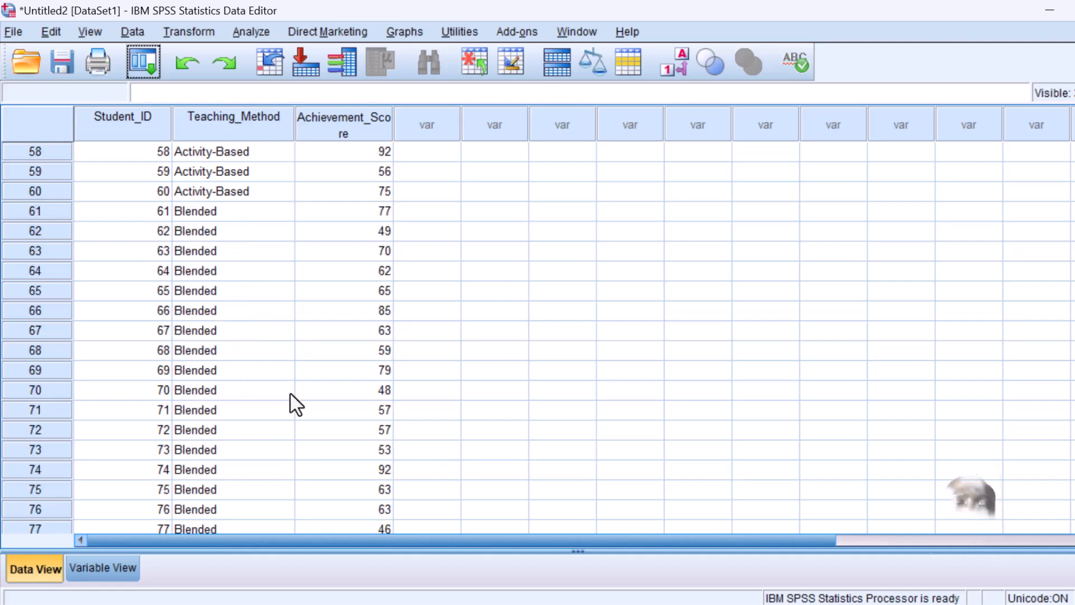
pyautogui.scroll(-3, 294, 403)
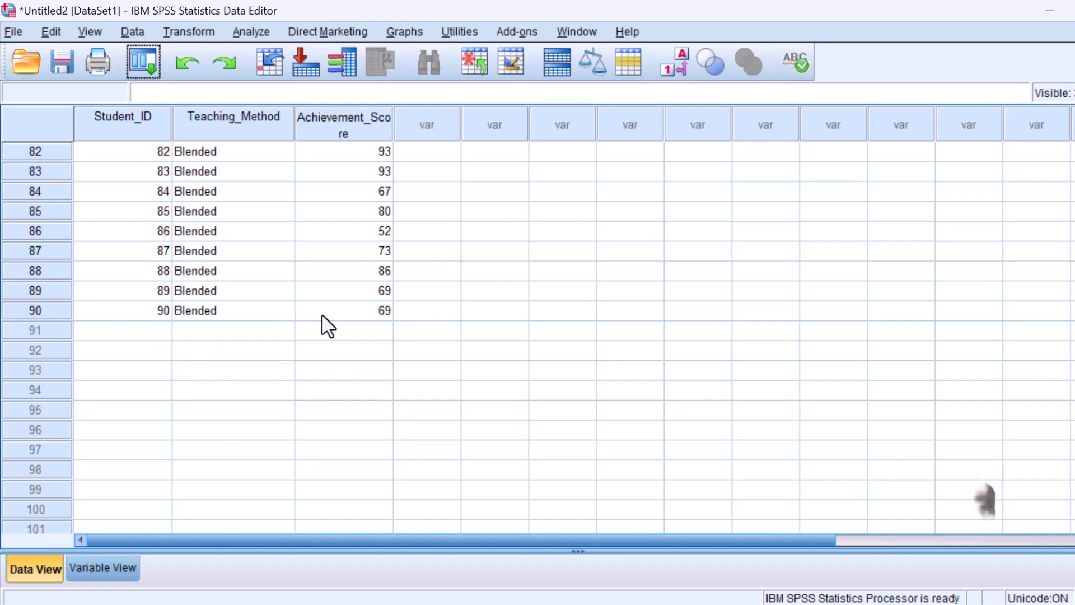
pyautogui.scroll(20, 351, 224)
pyautogui.scroll(3, 351, 224)
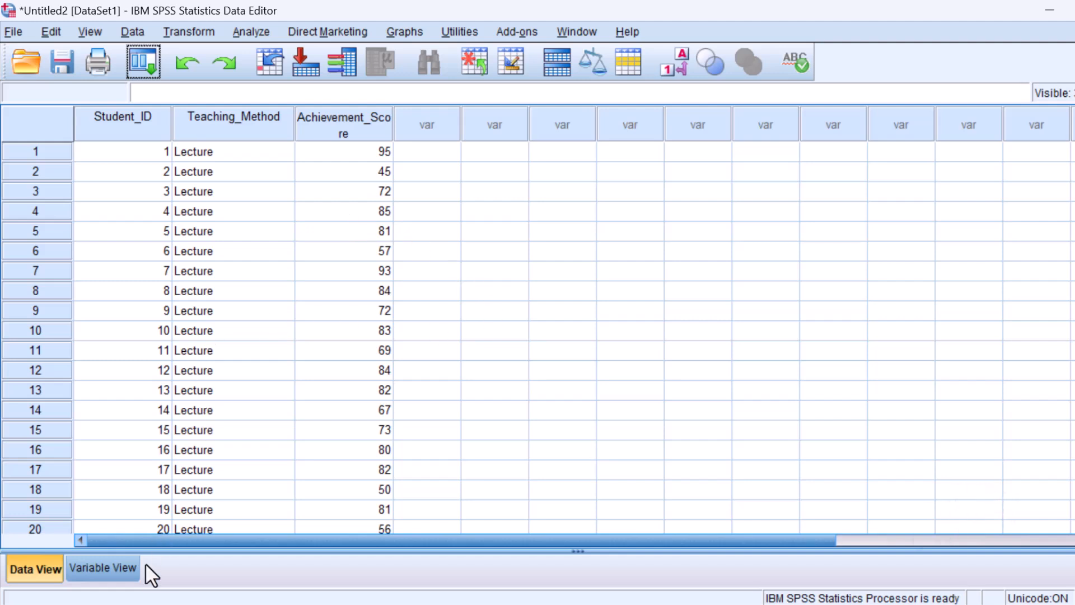
pyautogui.click(100, 571)
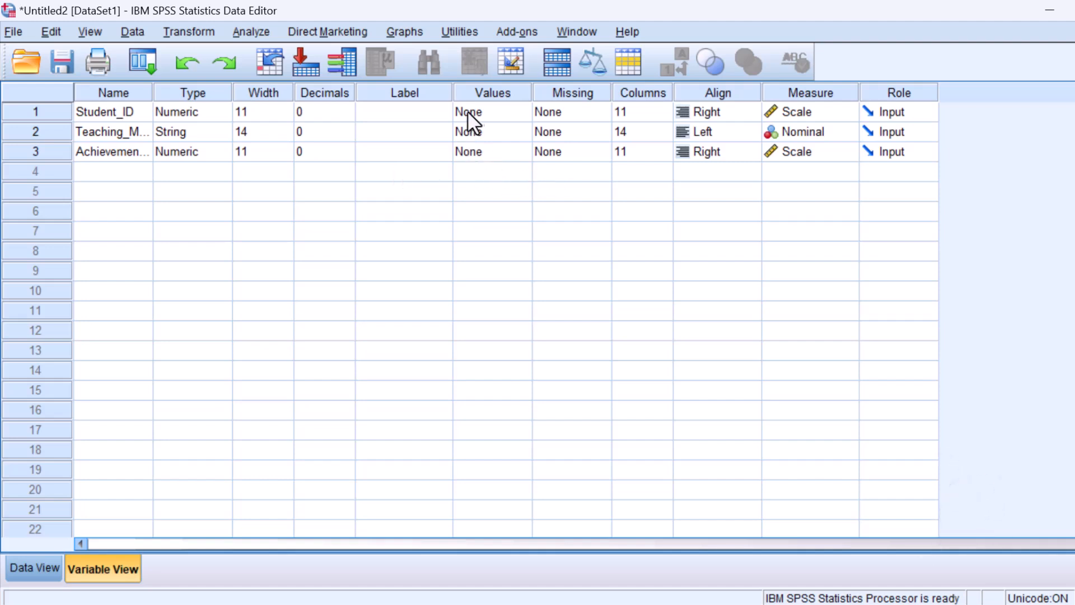
pyautogui.click(483, 132)
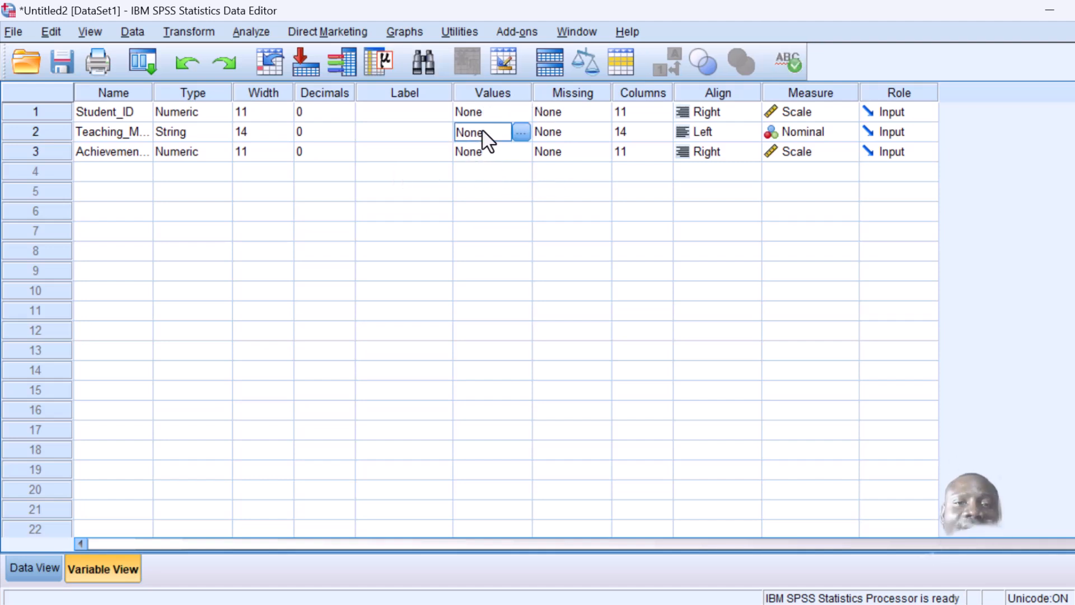
pyautogui.click(521, 134)
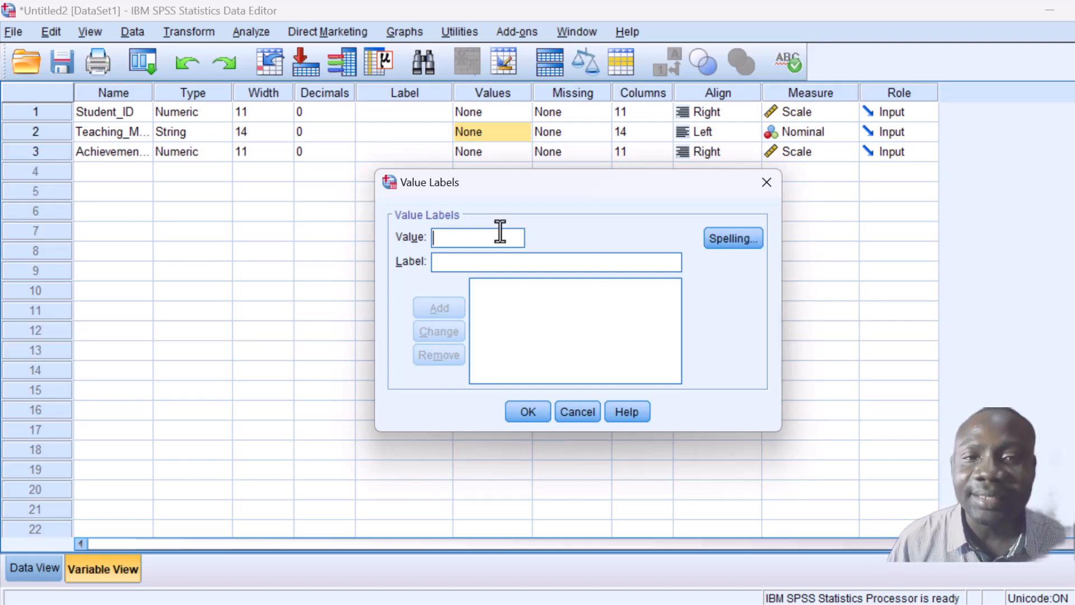
pyautogui.click(764, 185)
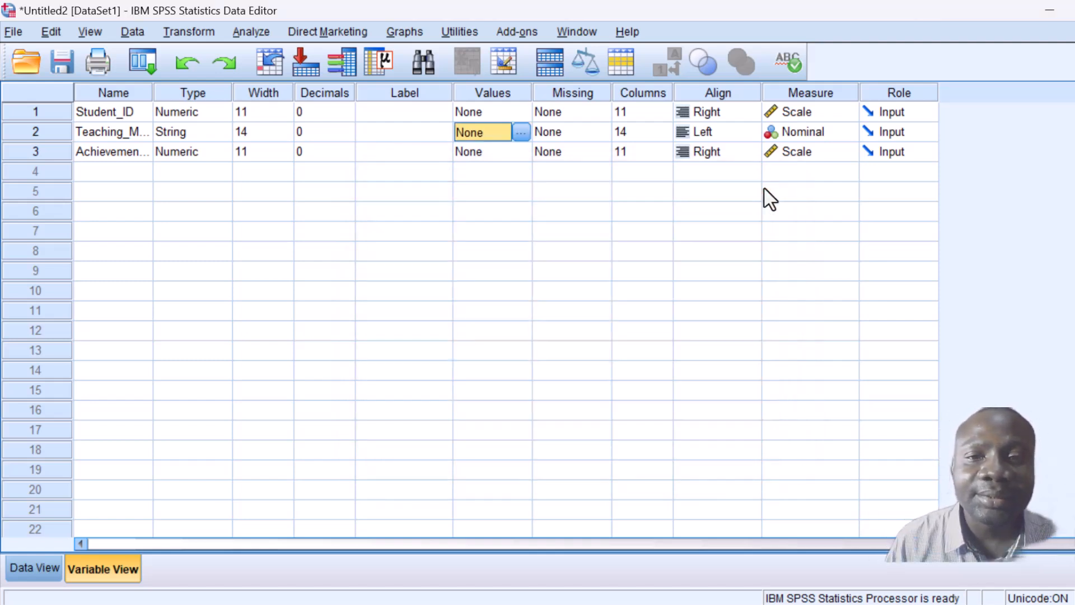
pyautogui.click(28, 568)
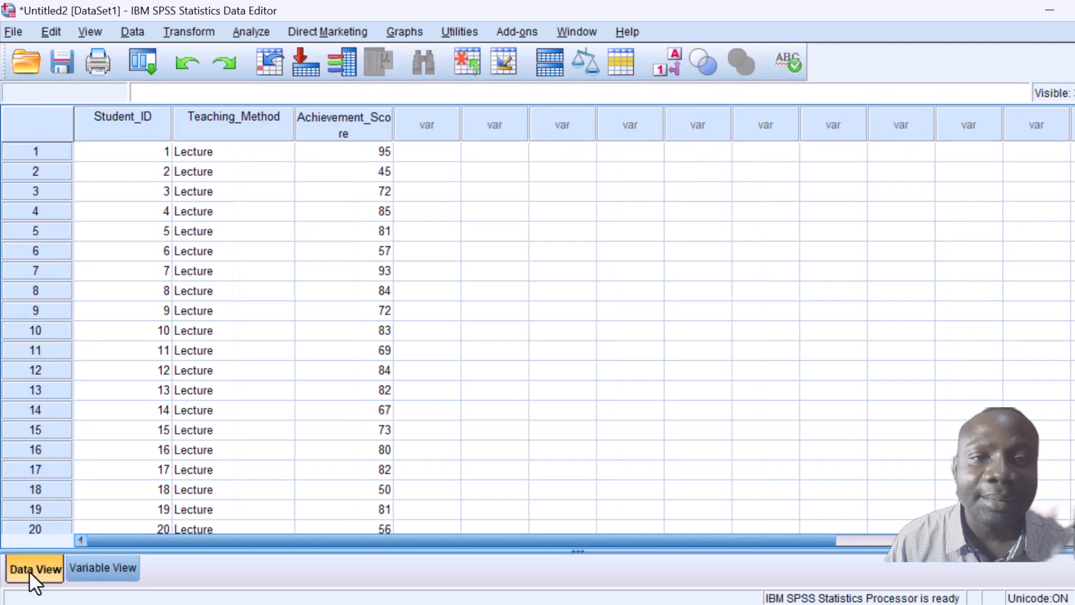
# Open the value labels of the Teaching_Method variable in Variable View and add the label Lecture for value 1
pyautogui.click(93, 569)
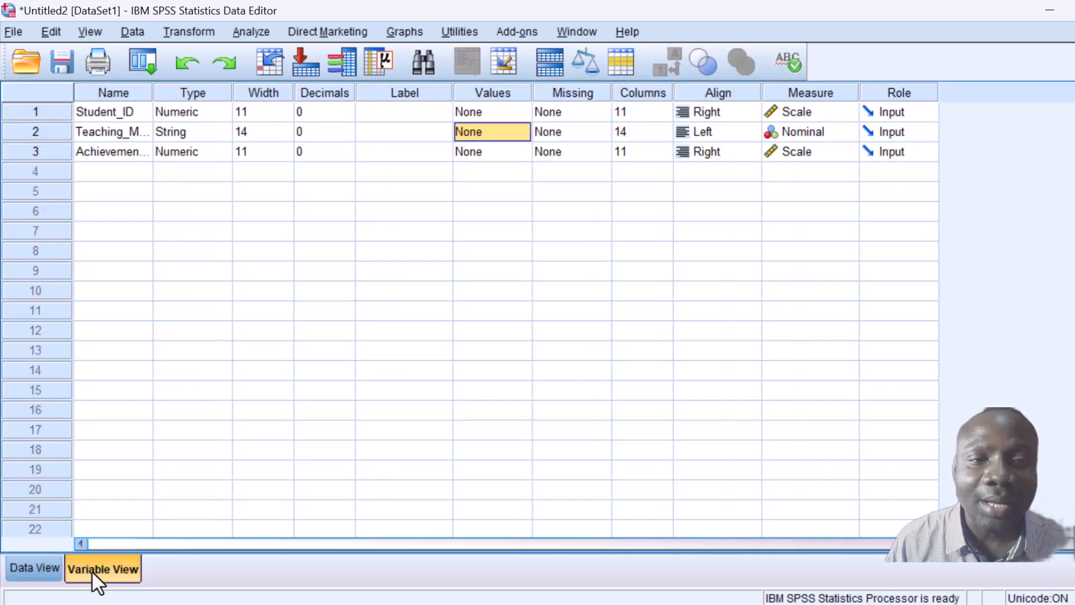
pyautogui.click(511, 139)
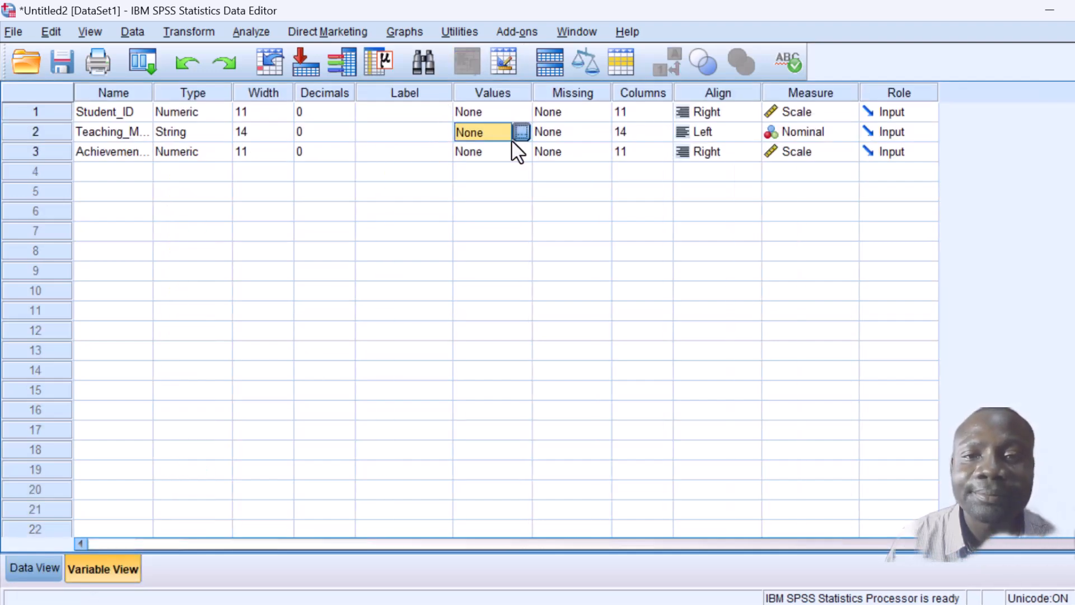
pyautogui.click(512, 140)
pyautogui.write('1')
pyautogui.click(460, 257)
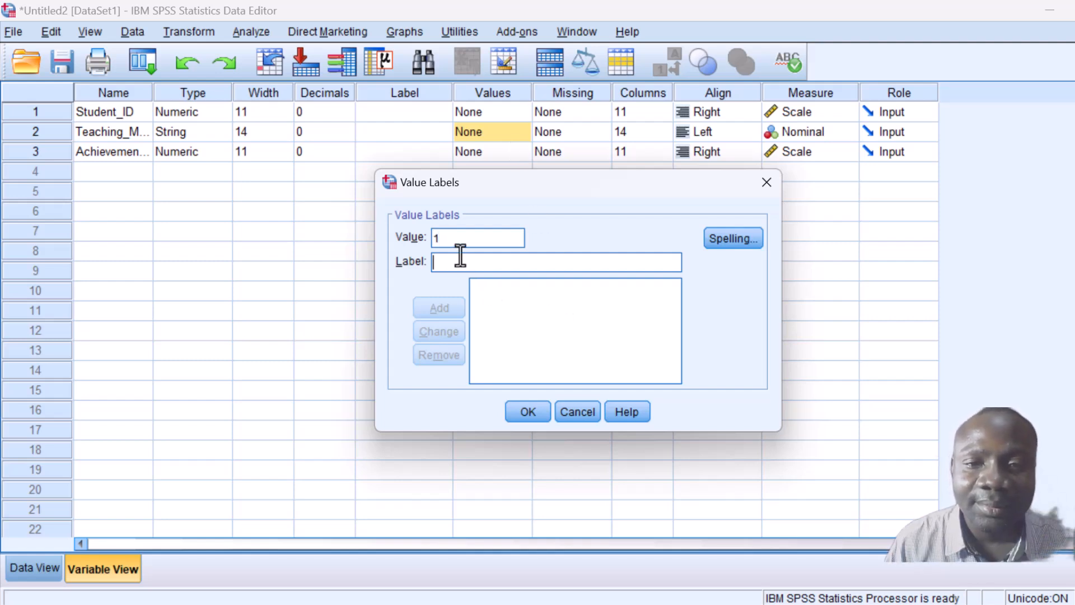
pyautogui.write('Lec')
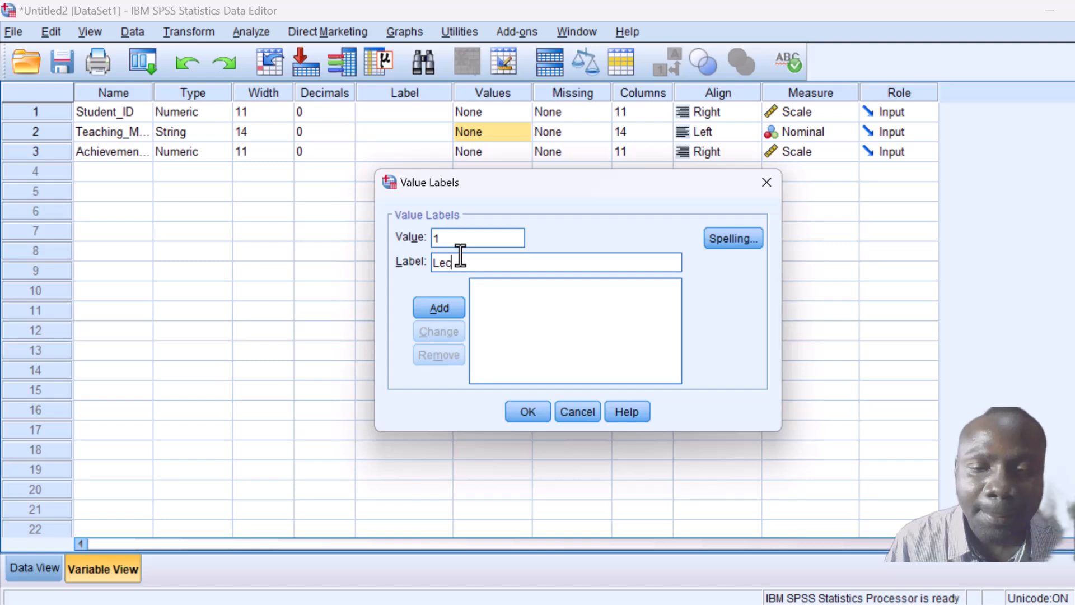
pyautogui.write('ture')
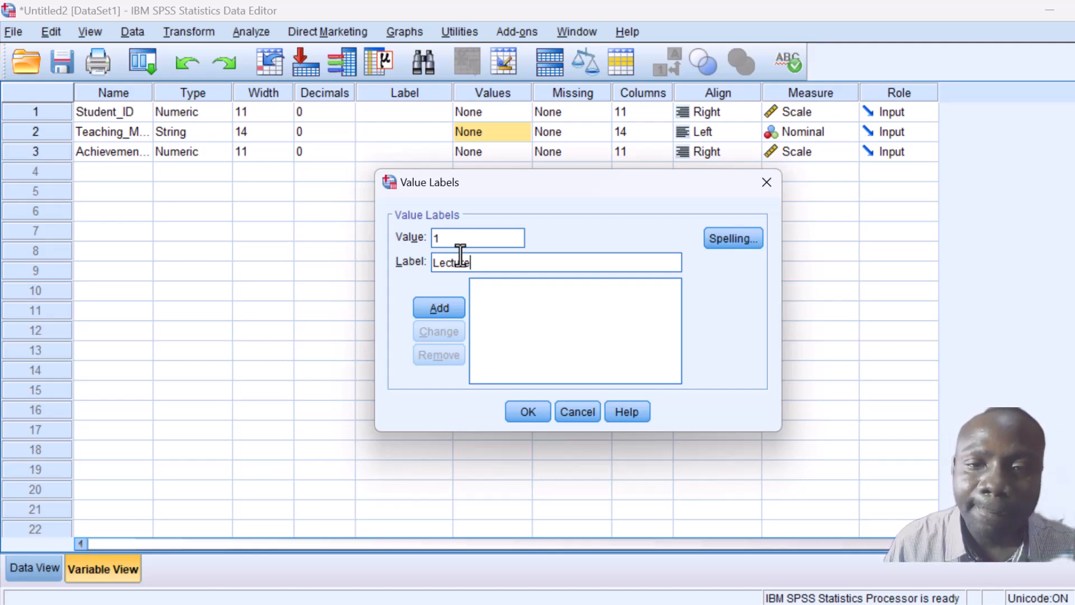
pyautogui.click(438, 306)
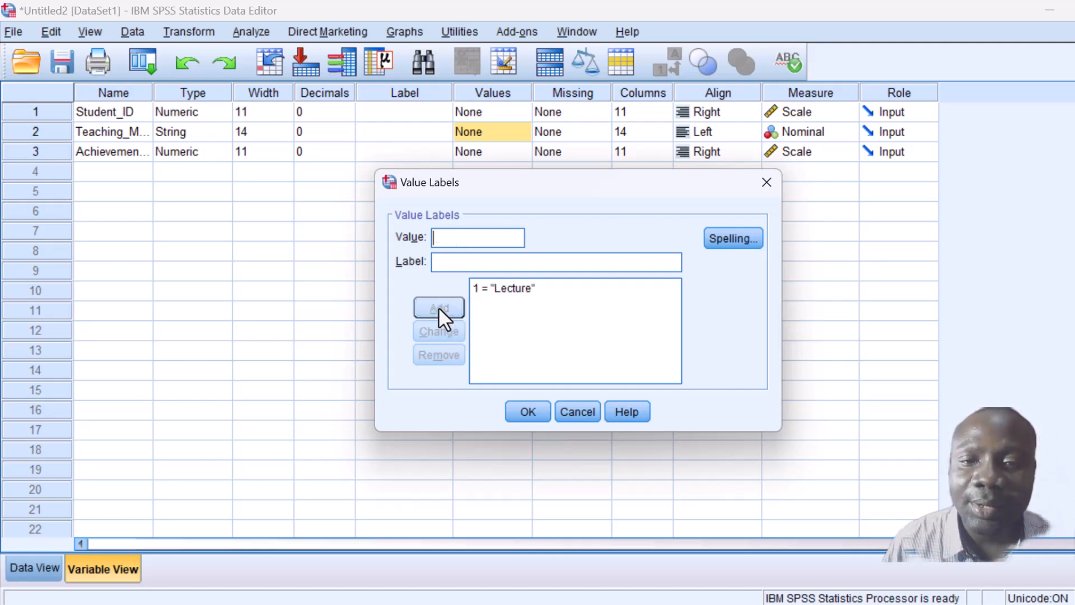
# Add the value label Activity Based for value 2 of Teaching_Method
pyautogui.write('2')
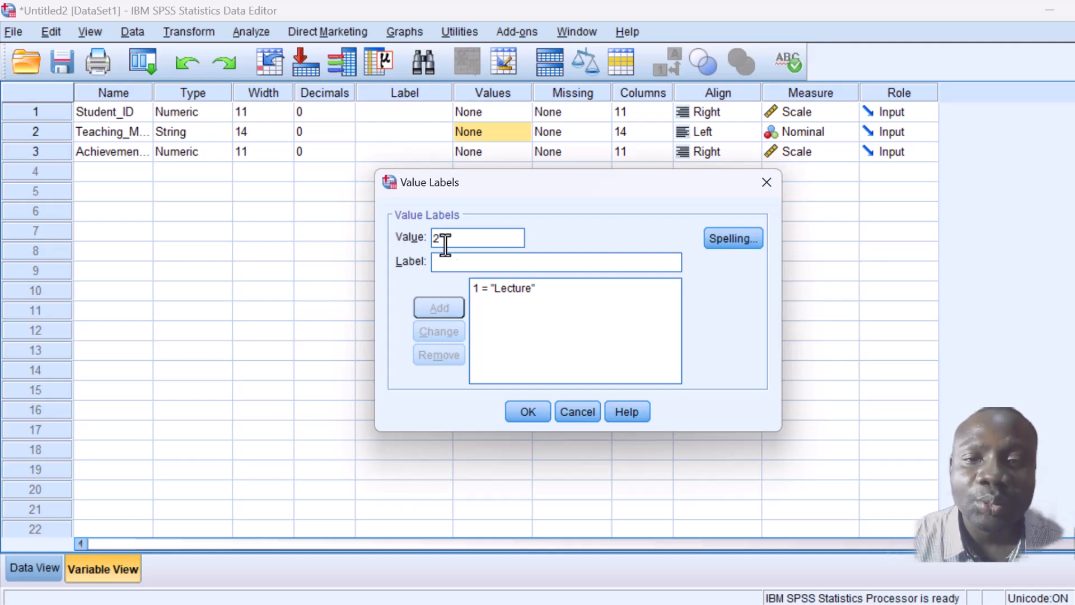
pyautogui.click(448, 264)
pyautogui.write('Ac')
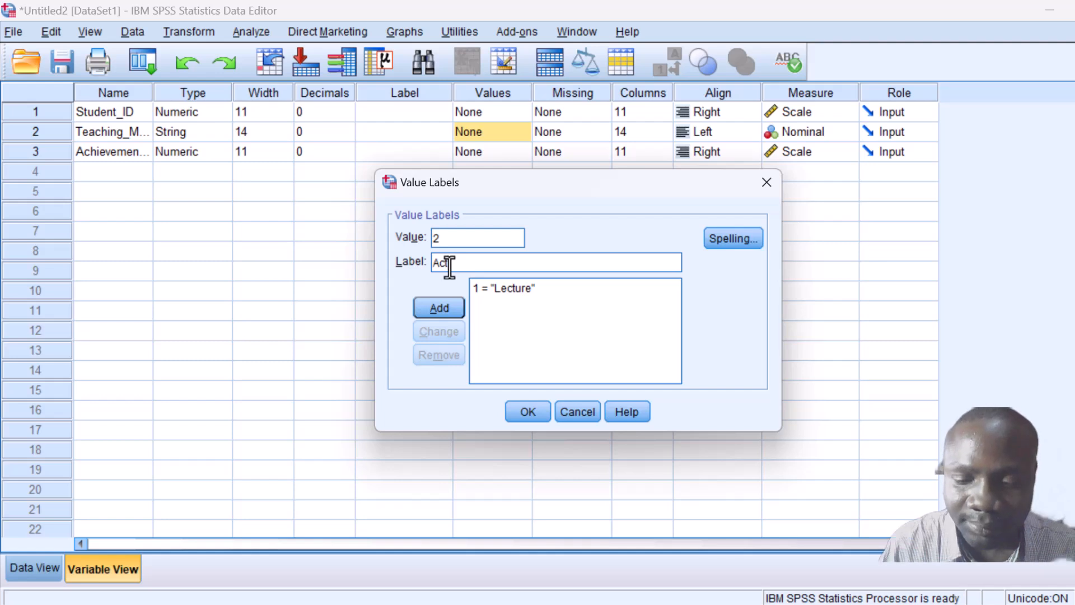
pyautogui.write('tivity ')
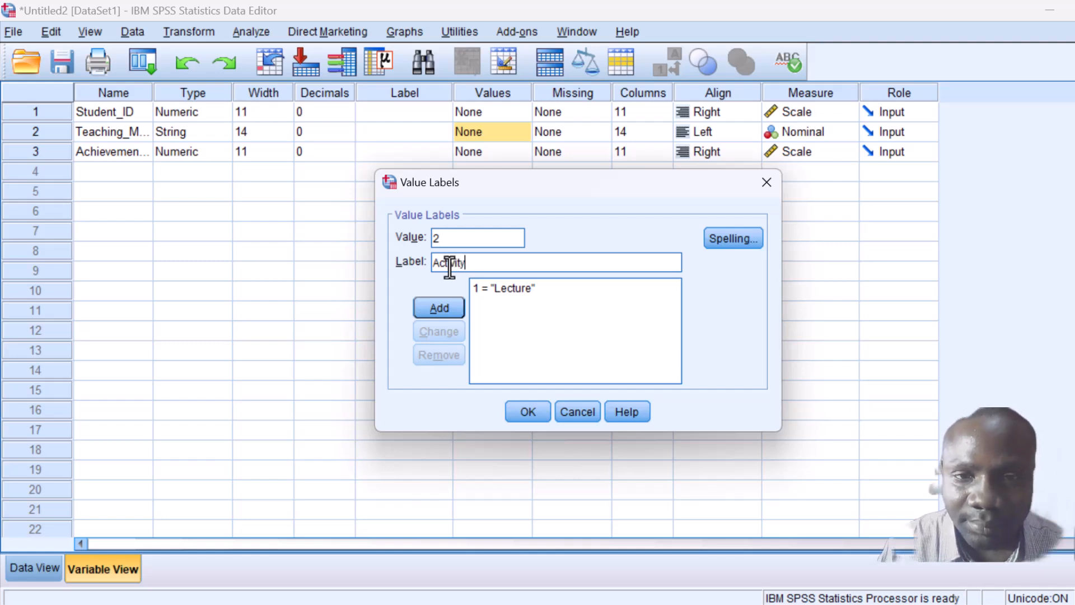
pyautogui.write('Based')
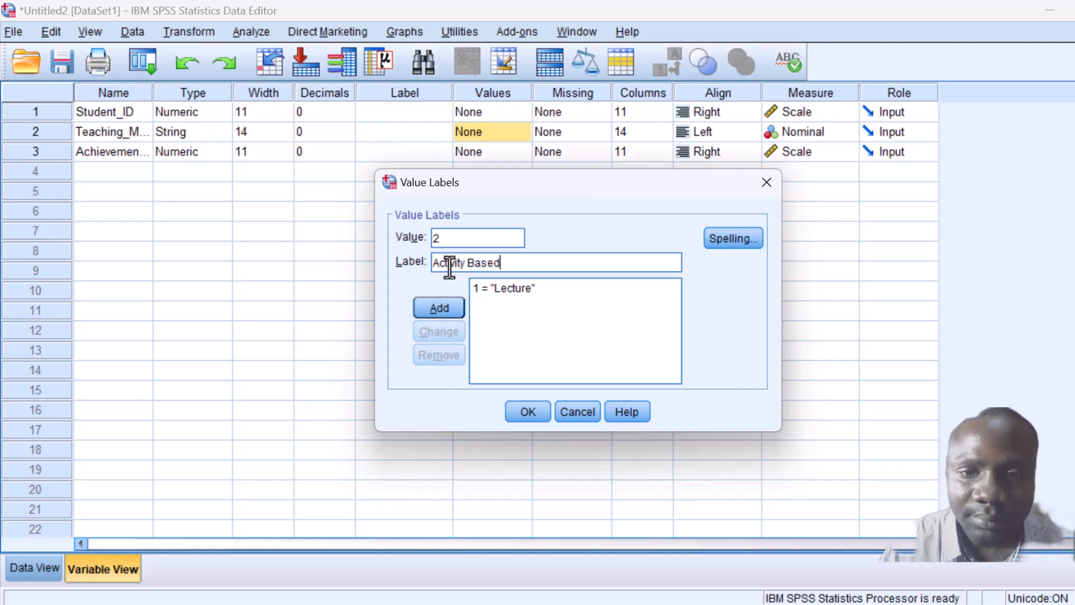
pyautogui.click(437, 314)
# Add the value label Blended for value 3 of Teaching_Method and apply the value labels
pyautogui.write('3')
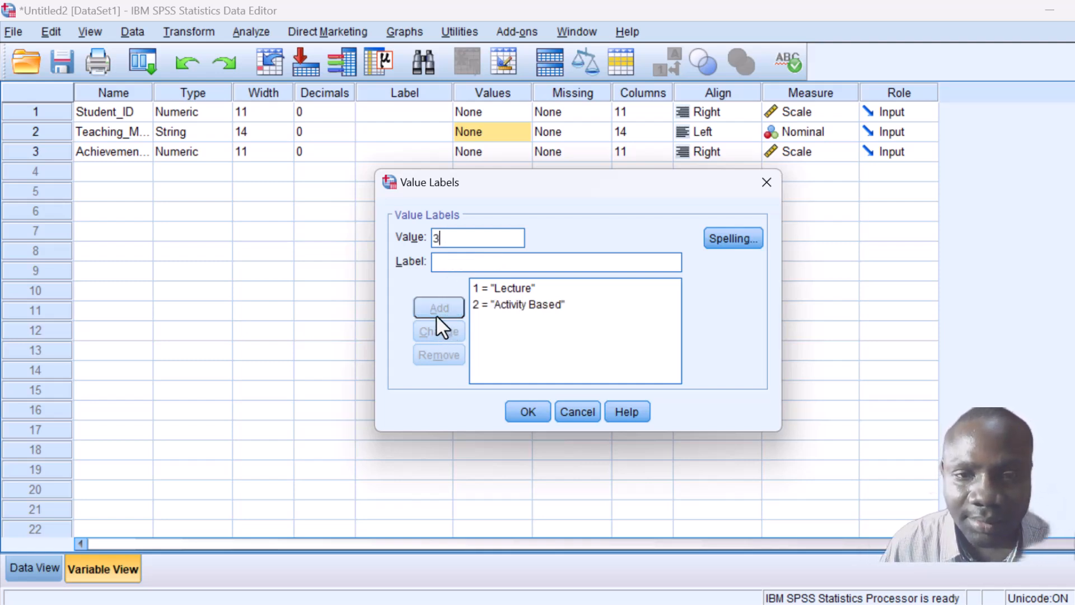
pyautogui.click(464, 260)
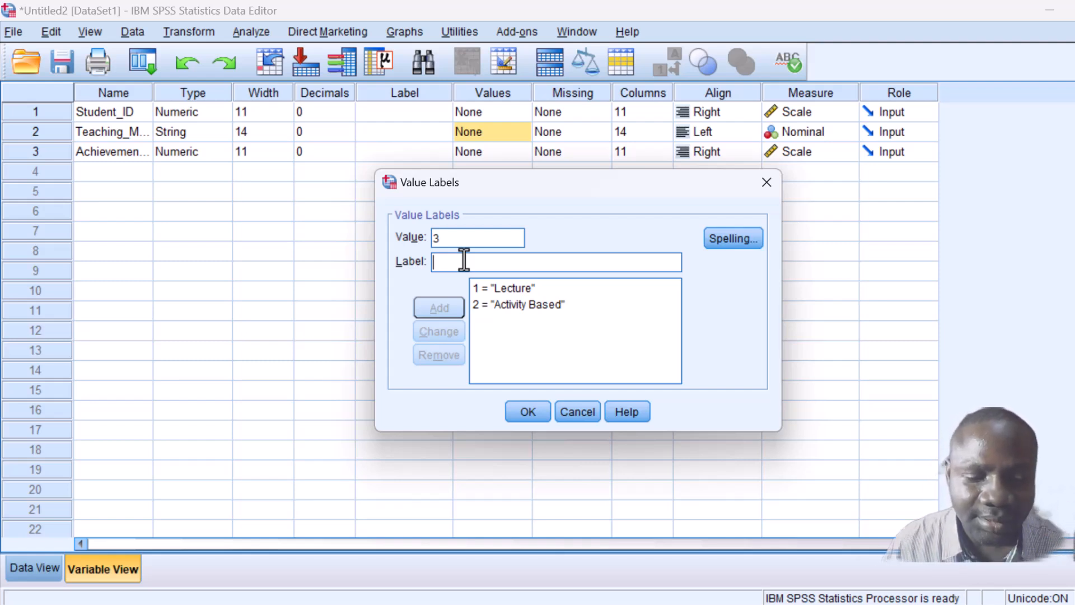
pyautogui.write('A')
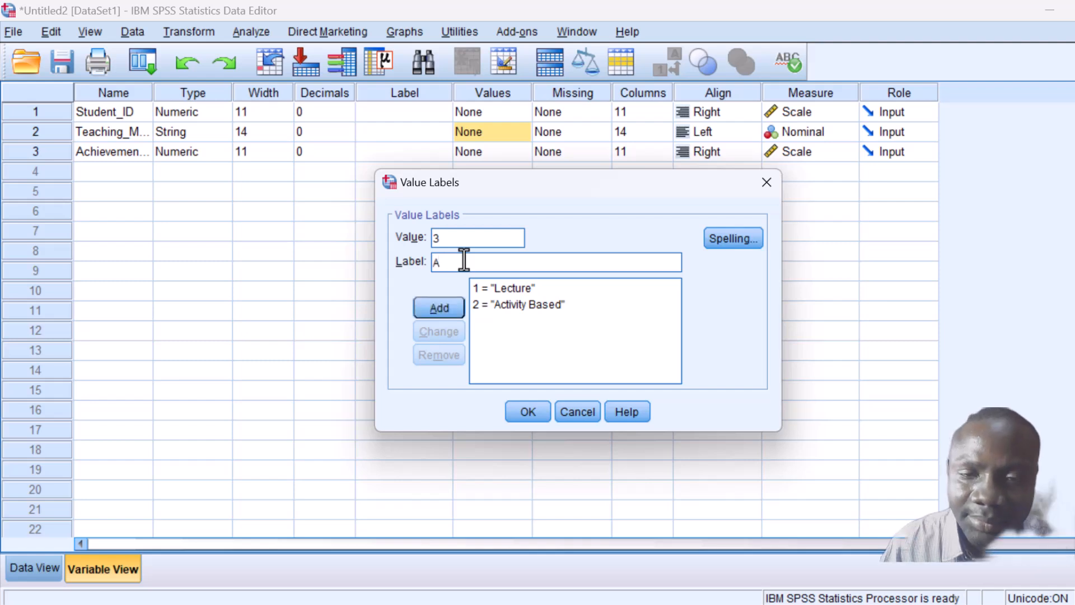
pyautogui.press('BackSpace')
pyautogui.write('B')
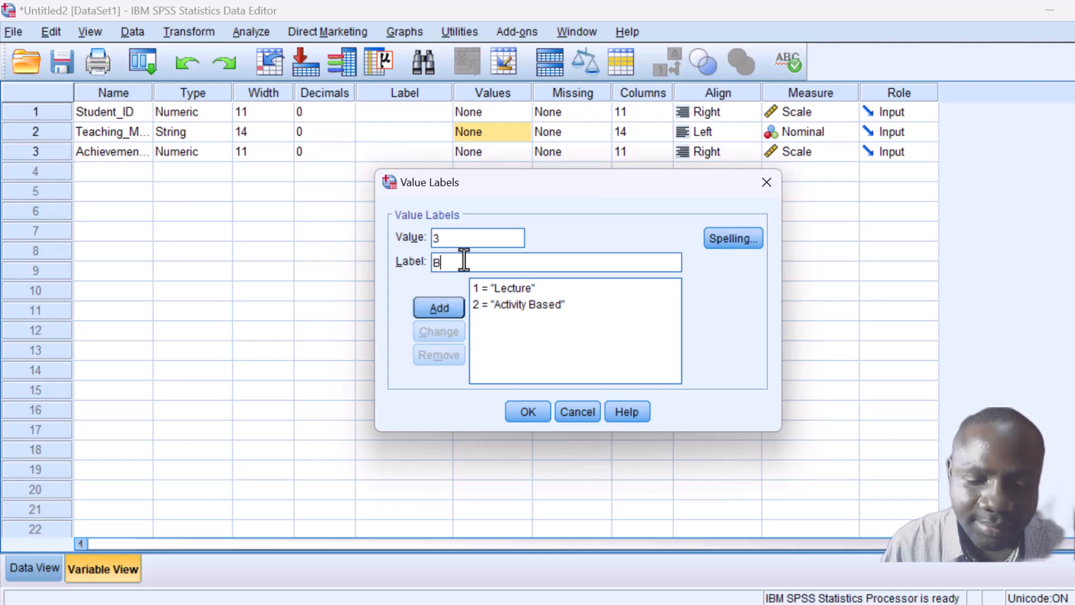
pyautogui.write('lended')
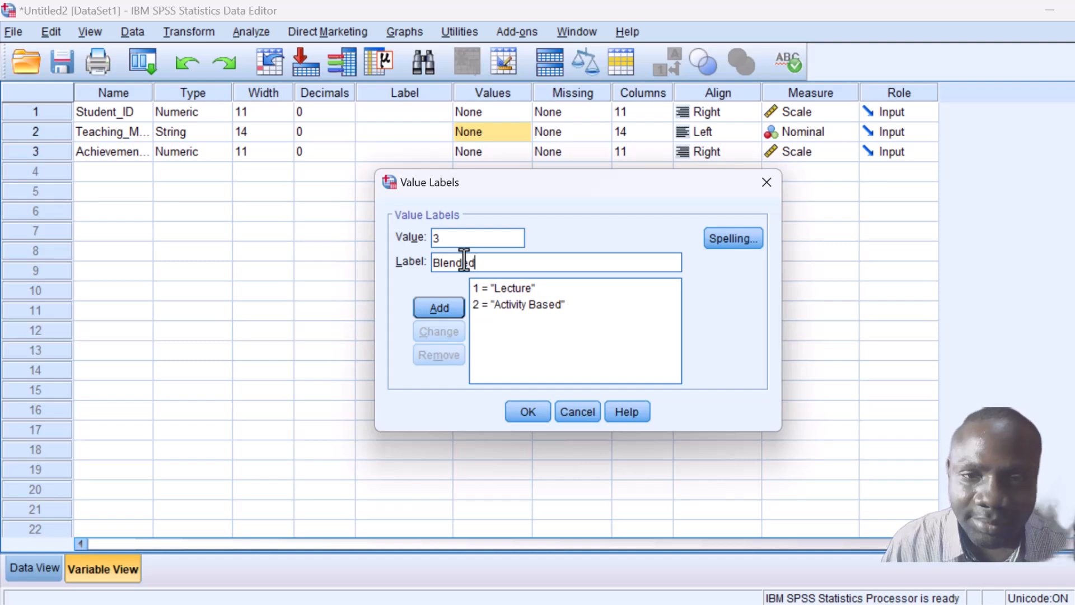
pyautogui.click(438, 308)
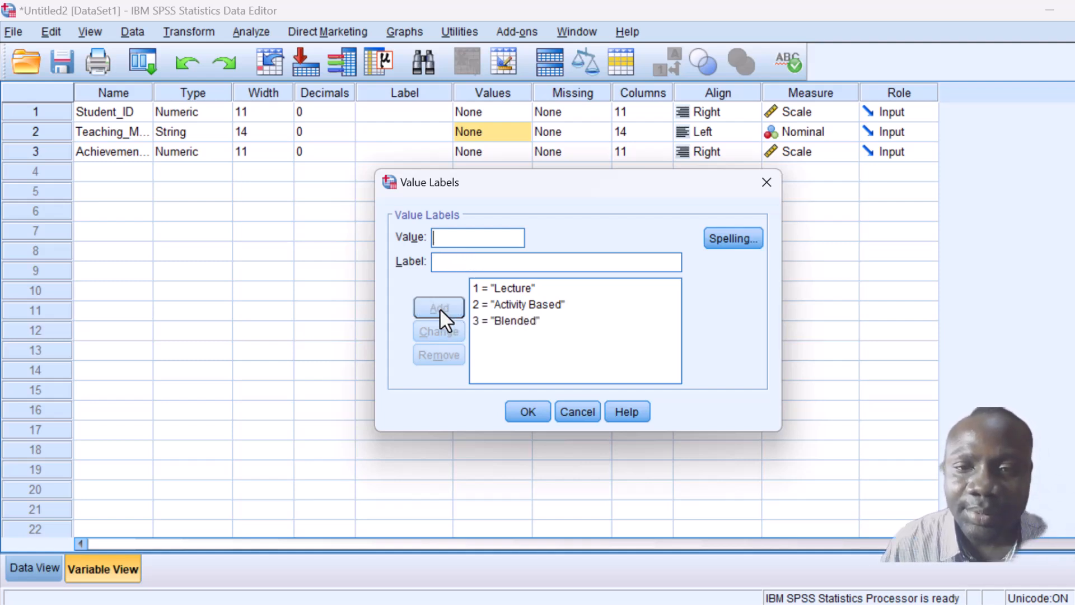
pyautogui.click(527, 411)
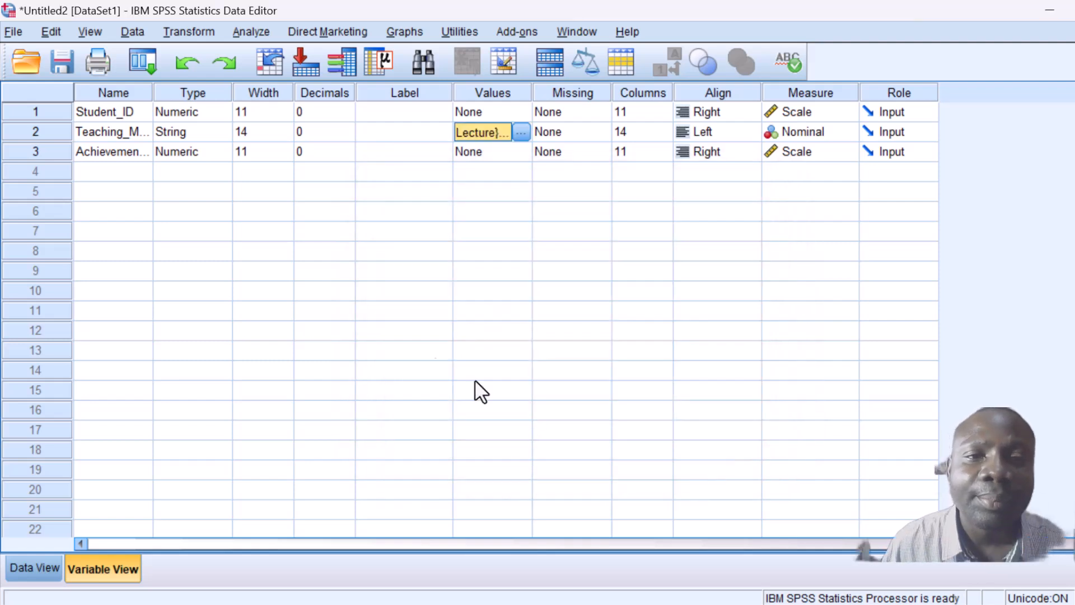
# Set the achievement score variable's label to its own name, Achievement_Score, by copying it from the variable name
pyautogui.click(390, 118)
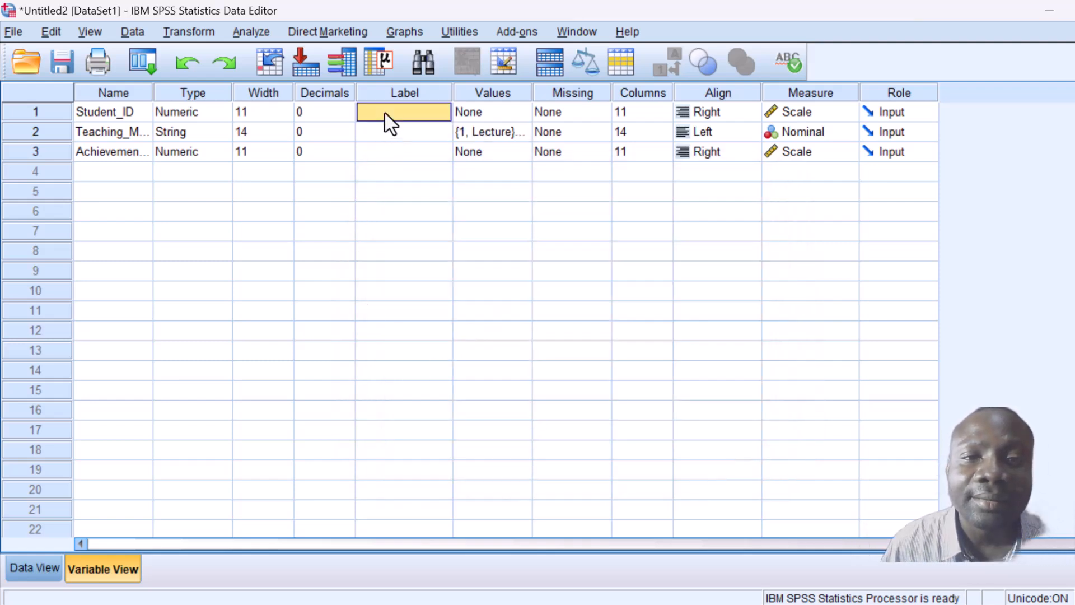
pyautogui.click(386, 156)
pyautogui.write('A')
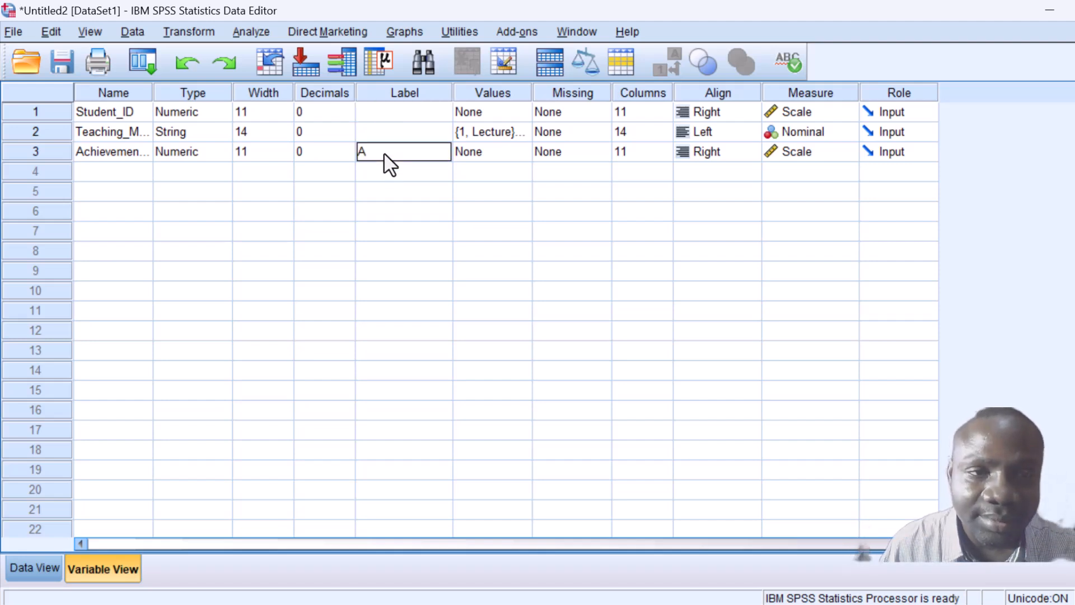
pyautogui.click(112, 145)
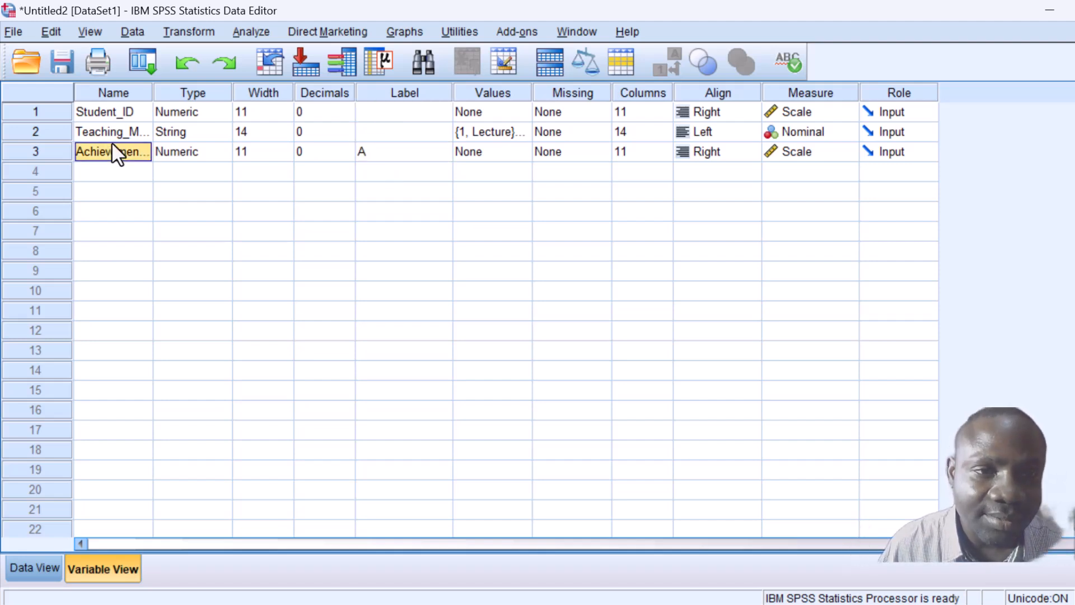
pyautogui.click(412, 152)
pyautogui.hotkey('ctrl', 'v')
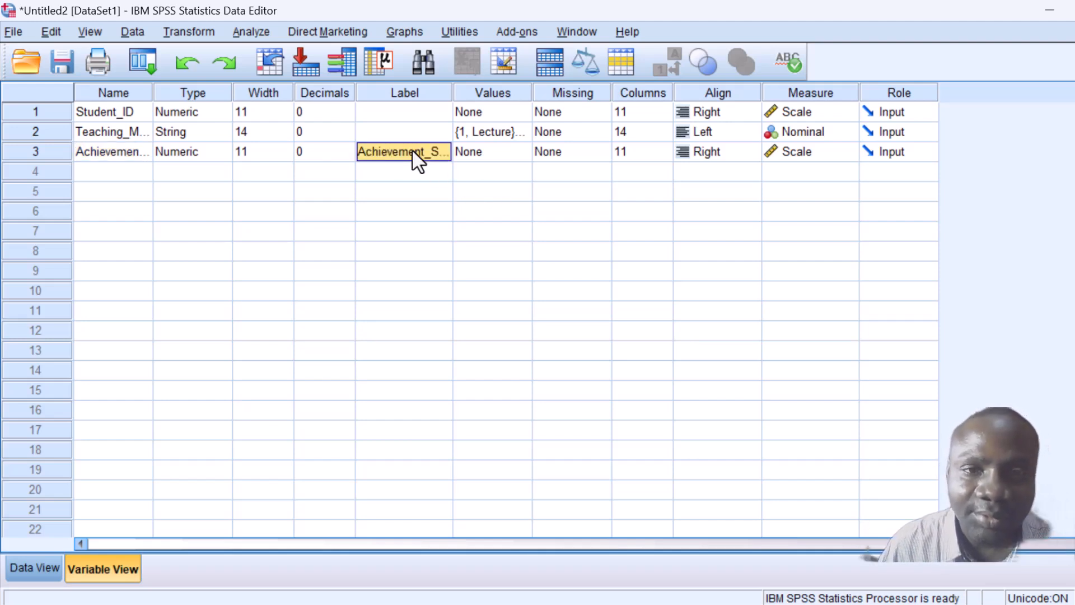
# Set the label of the second variable, the teaching method, to Teaching_Method
pyautogui.click(92, 136)
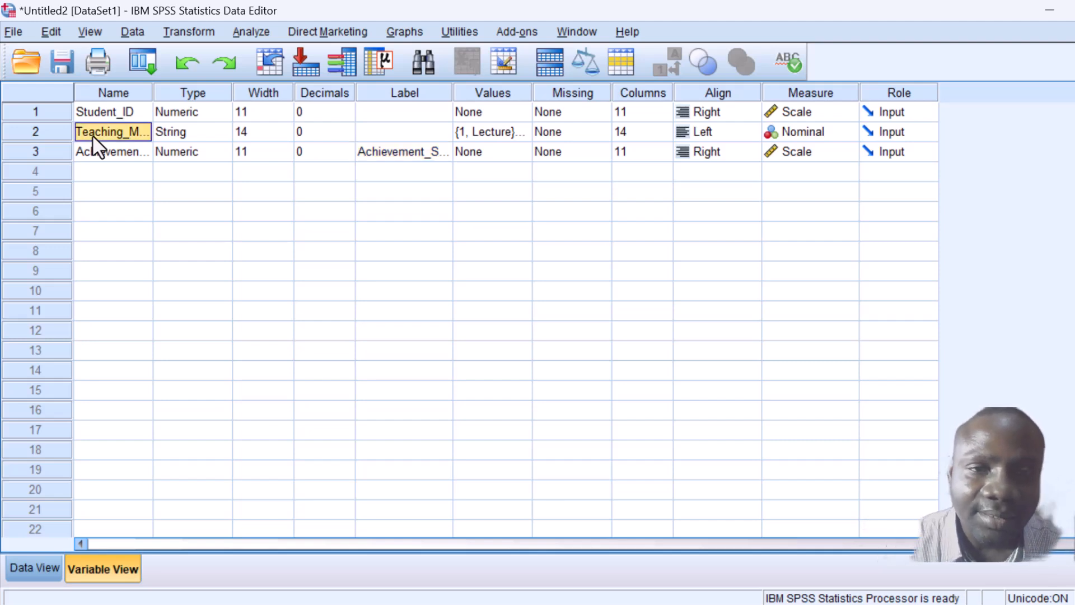
pyautogui.click(409, 132)
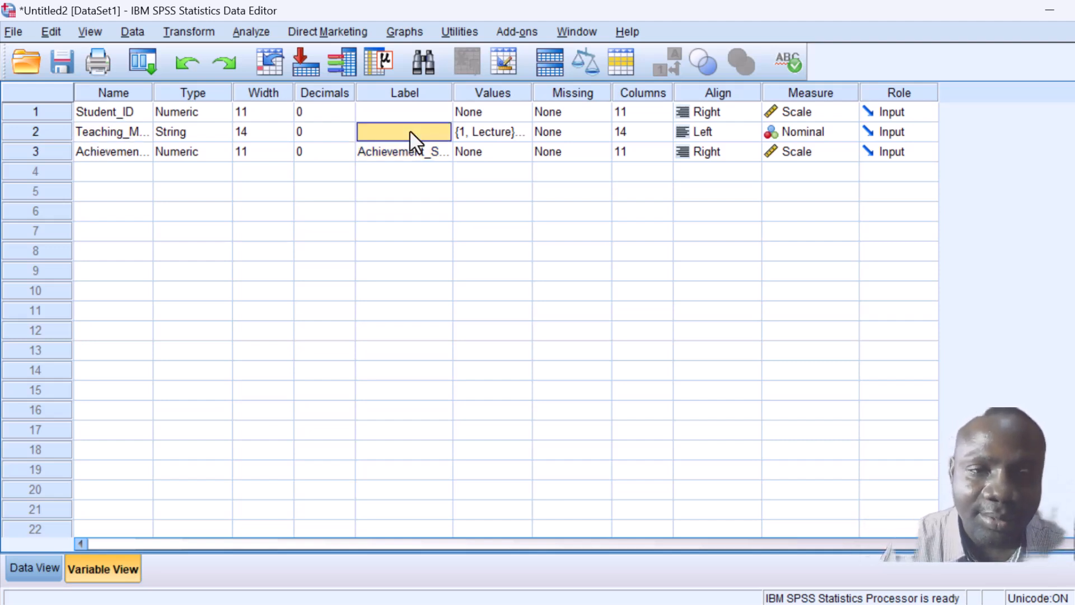
pyautogui.write('Teaching_Method')
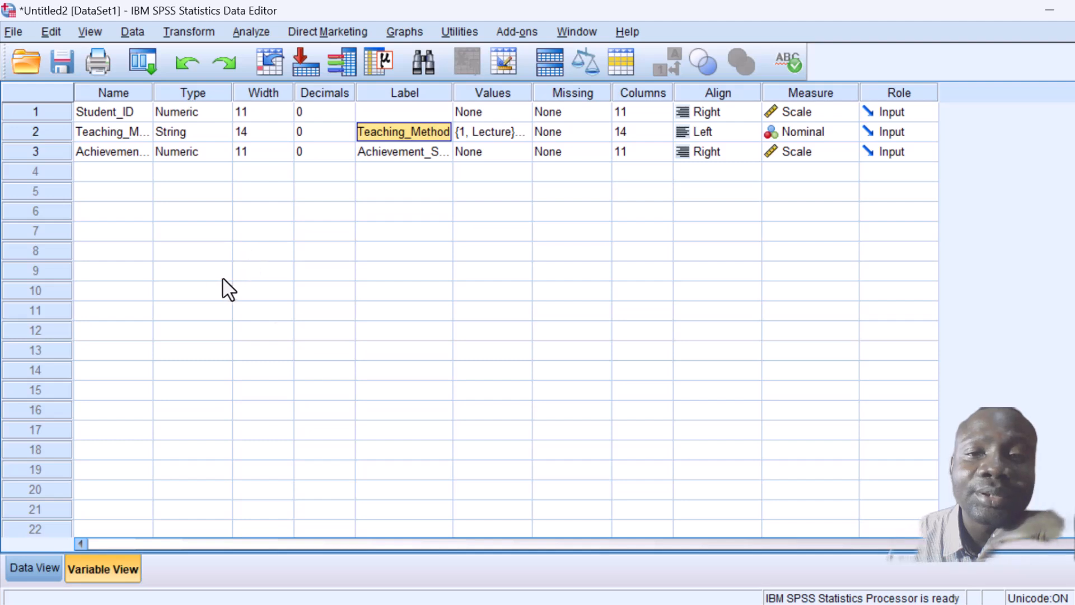
pyautogui.click(14, 567)
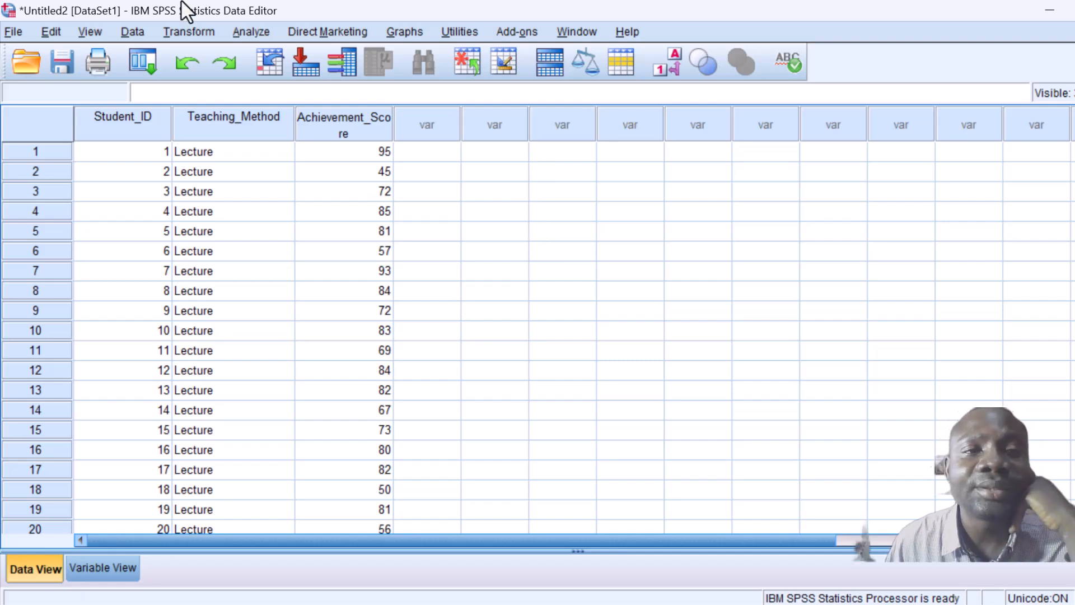
pyautogui.click(250, 32)
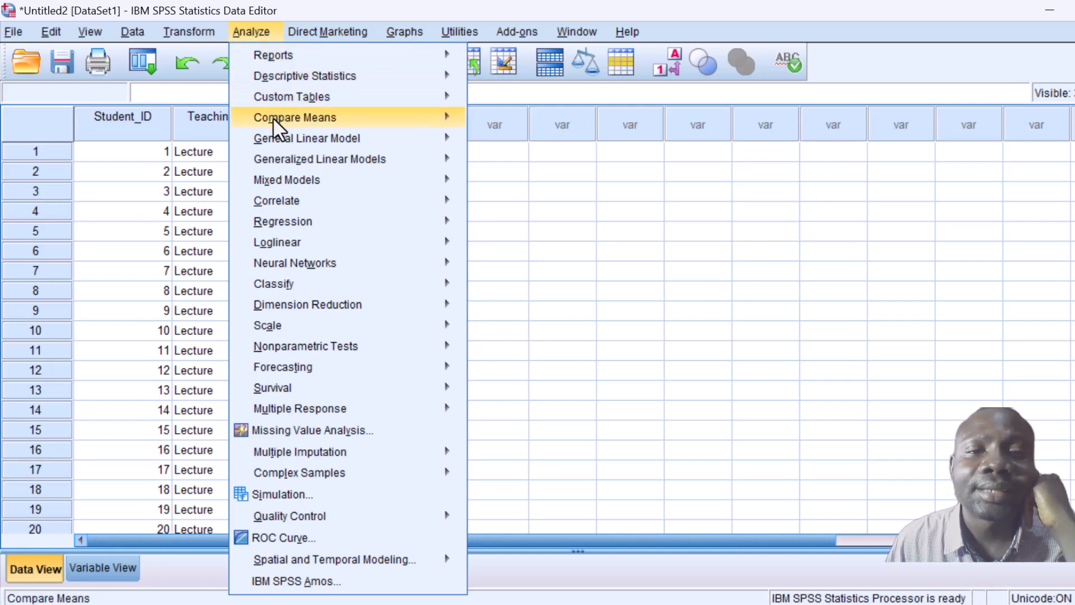
pyautogui.moveTo(273, 117)
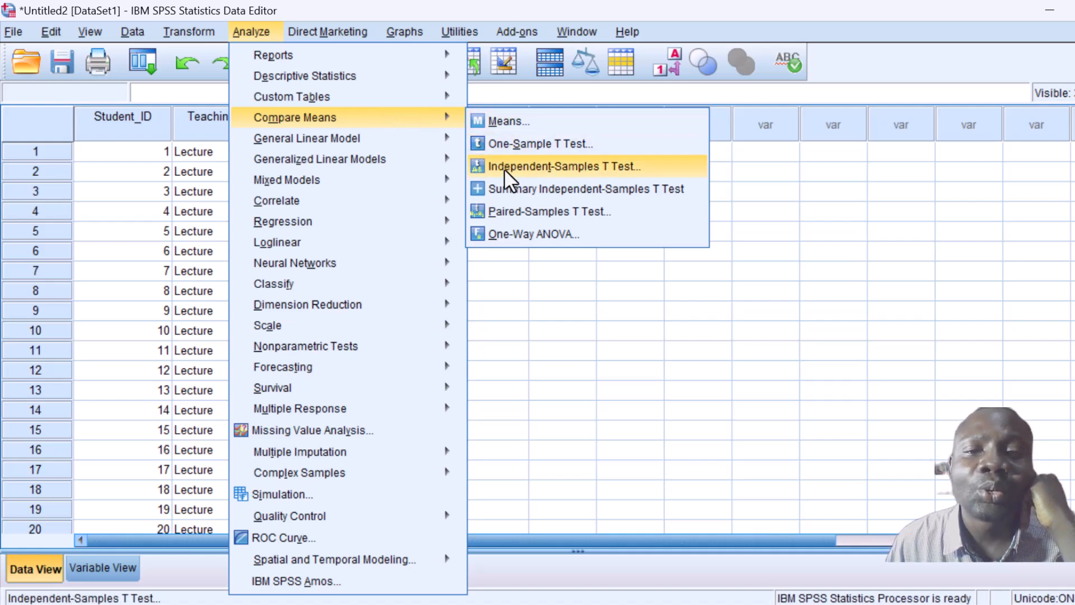
pyautogui.click(510, 234)
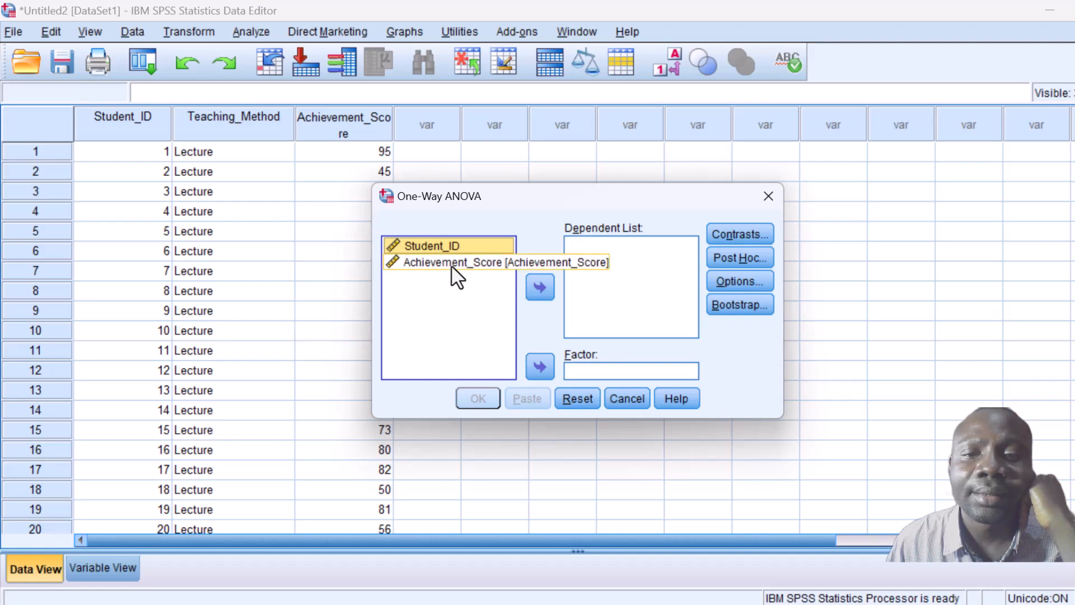
pyautogui.click(767, 194)
# Try to remove the value labels Lecture, Activity Based and Blended from Teaching_Method
pyautogui.scroll(-5, 200, 334)
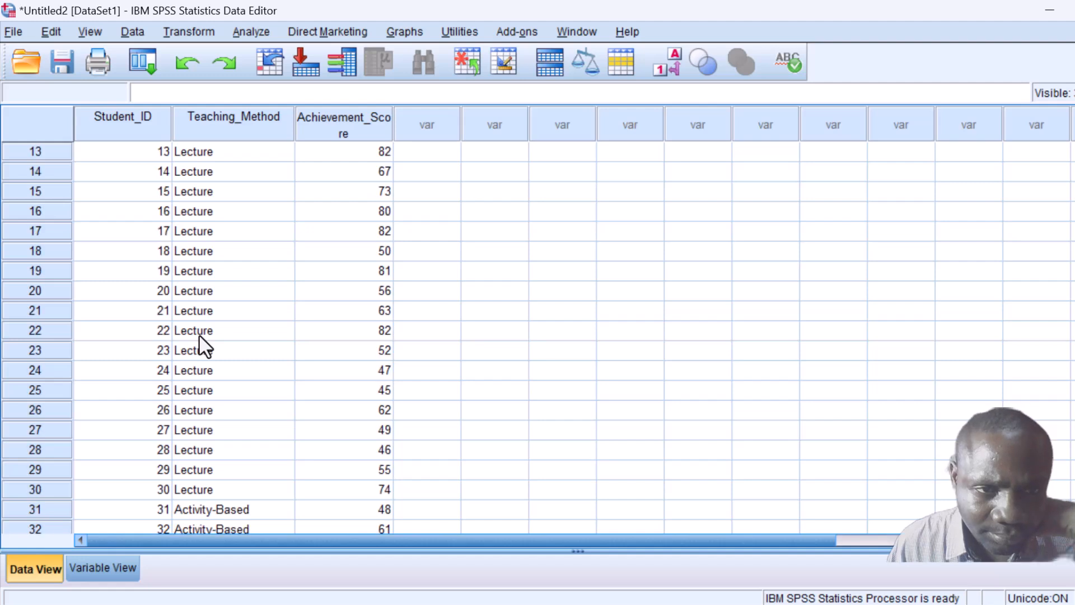
pyautogui.scroll(5, 216, 305)
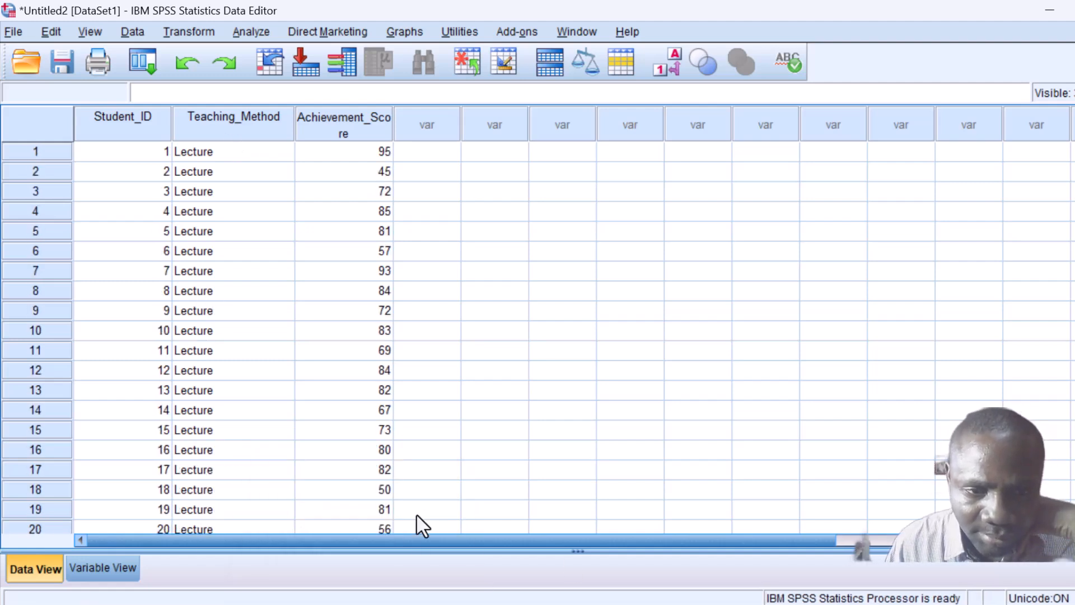
pyautogui.click(79, 566)
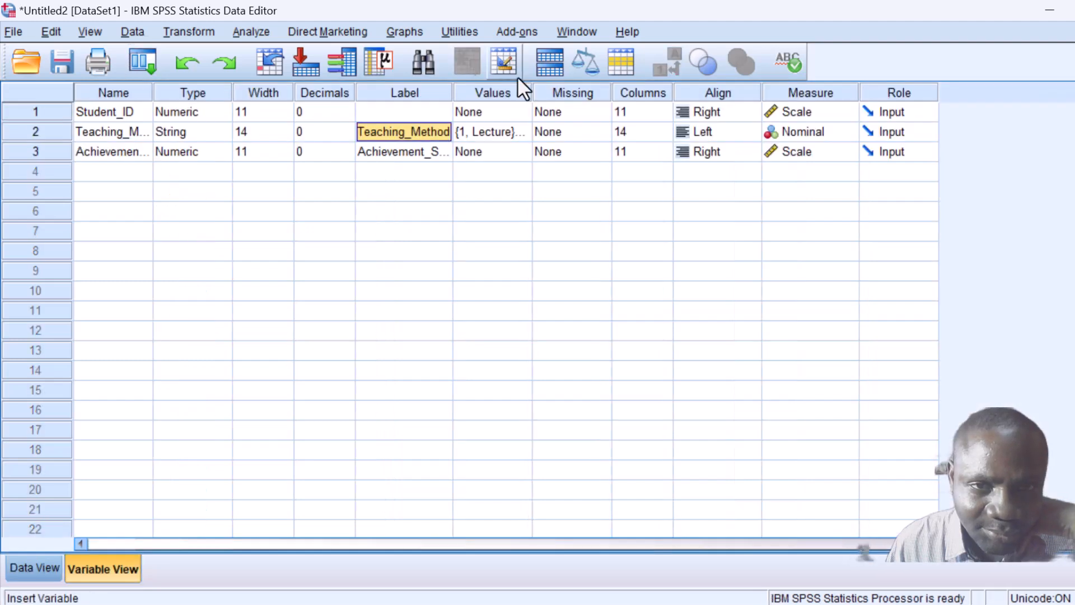
pyautogui.click(488, 131)
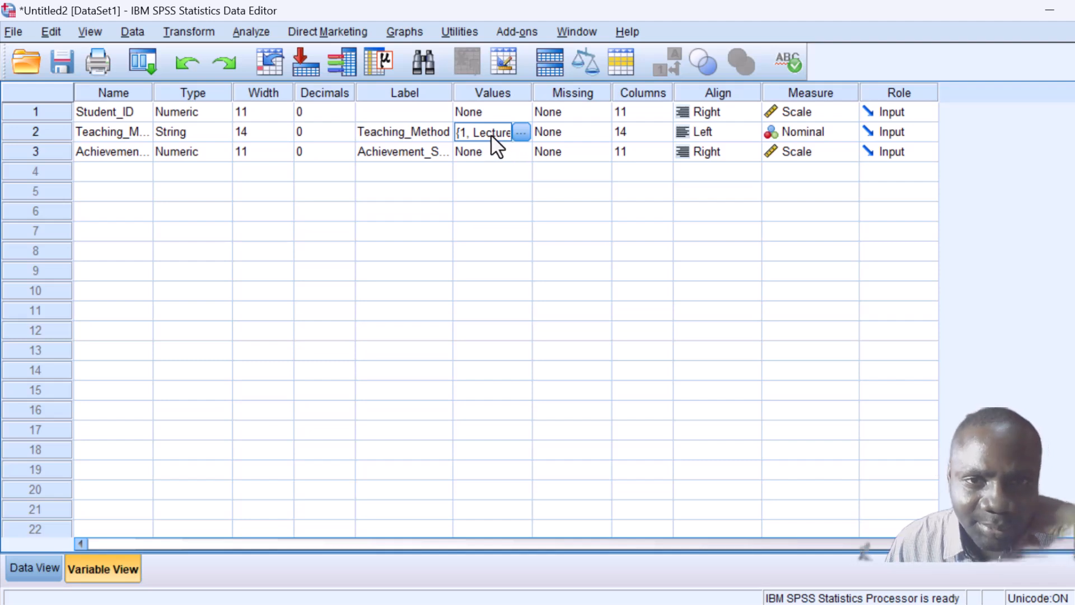
pyautogui.click(521, 132)
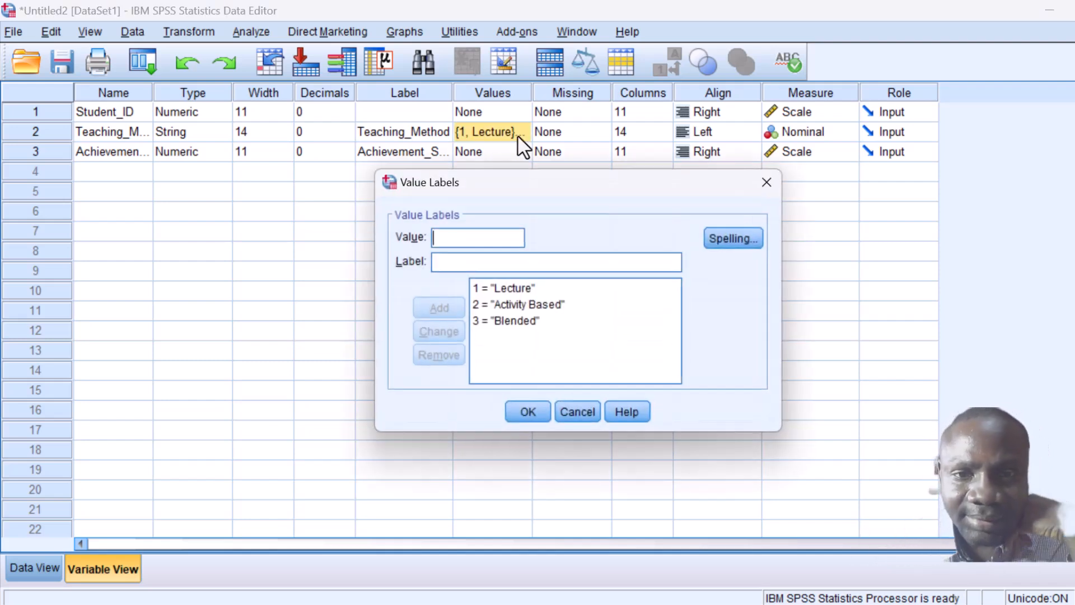
pyautogui.click(505, 293)
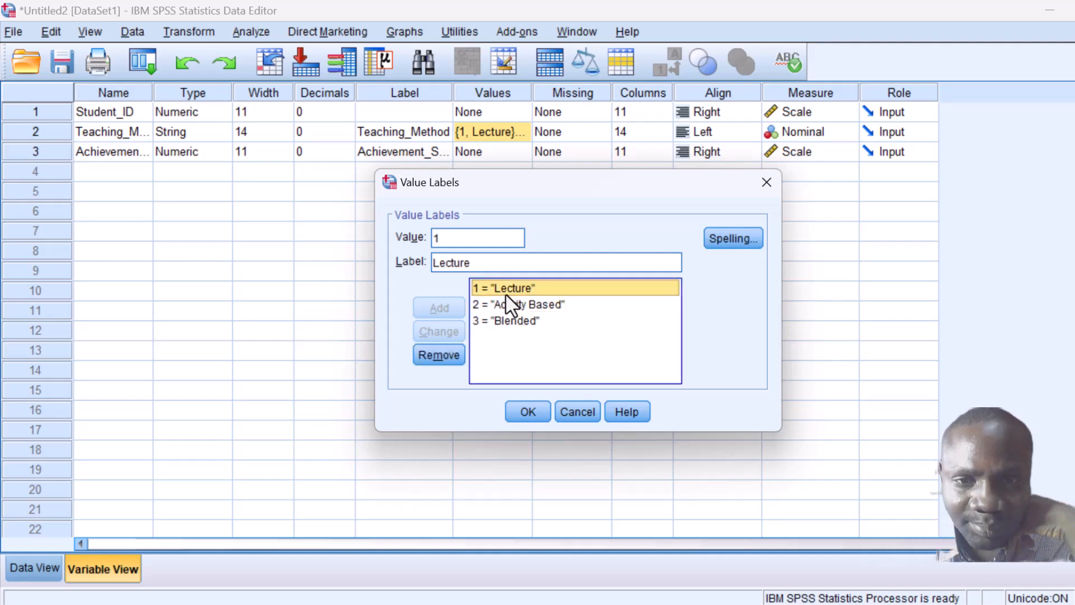
pyautogui.click(430, 354)
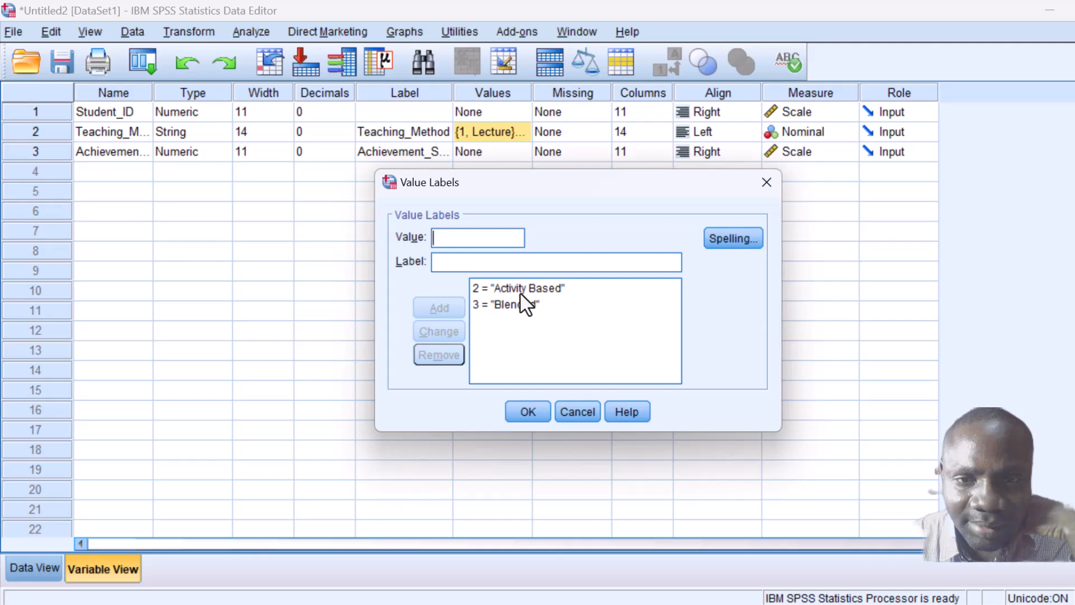
pyautogui.click(520, 291)
pyautogui.click(432, 357)
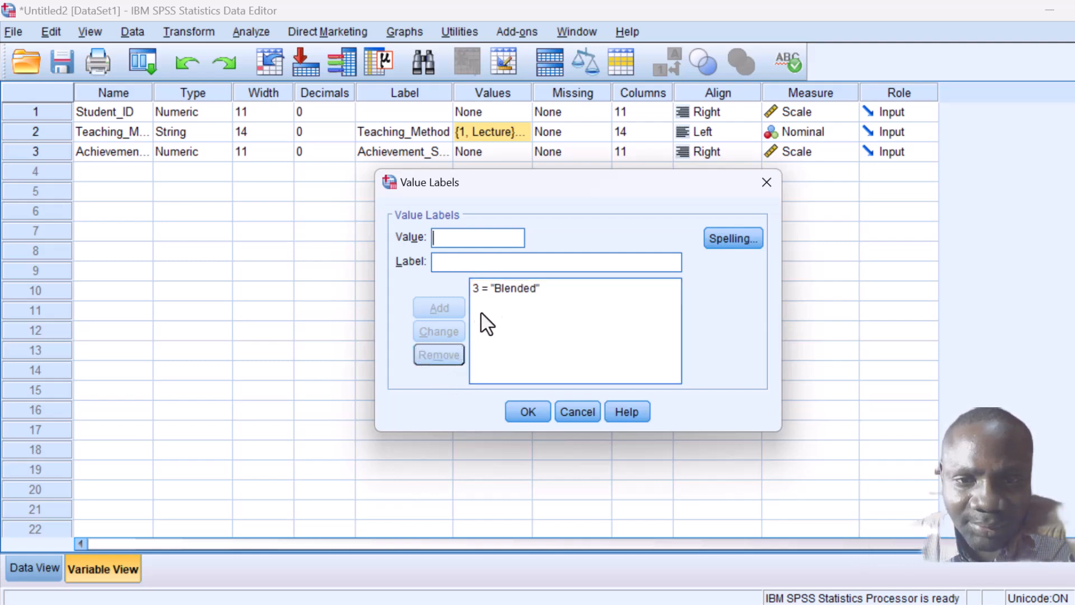
pyautogui.click(493, 290)
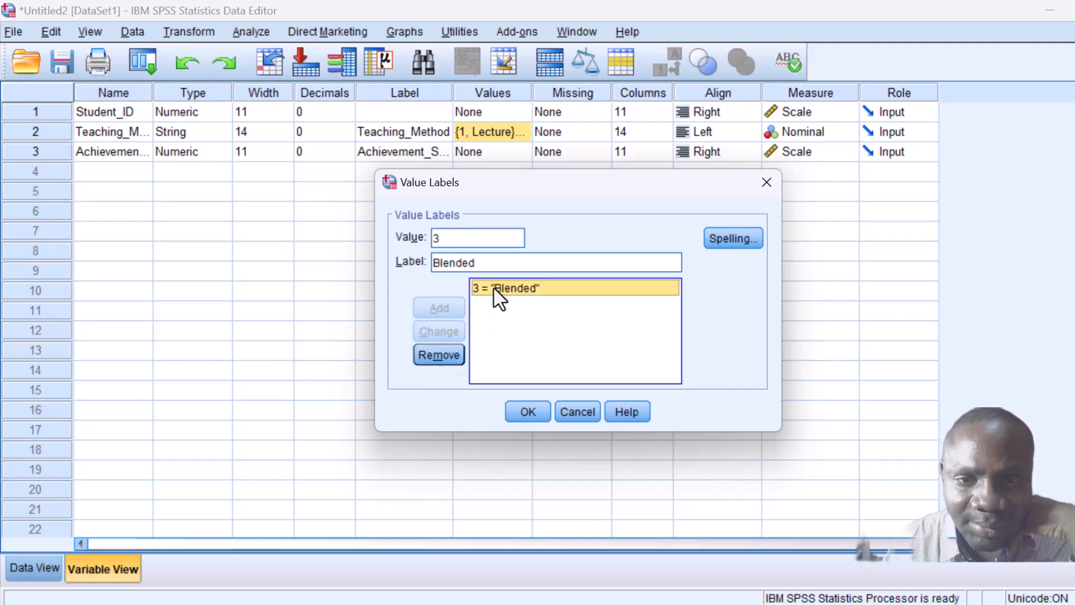
pyautogui.click(427, 363)
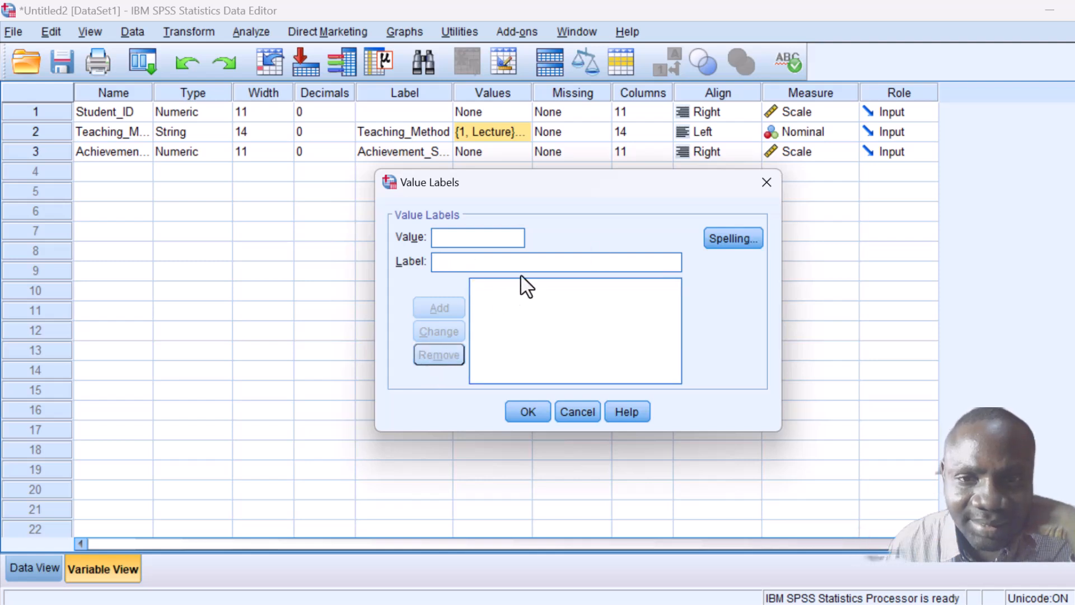
pyautogui.click(759, 188)
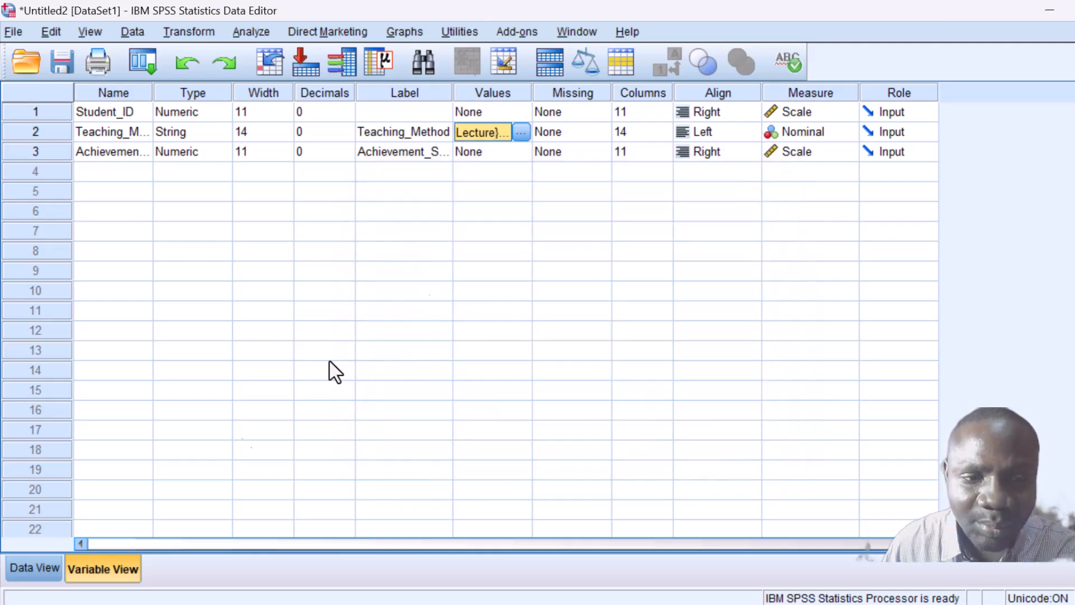
# Replace the Teaching_Method entry of case 1 in the data with the code 1
pyautogui.click(41, 562)
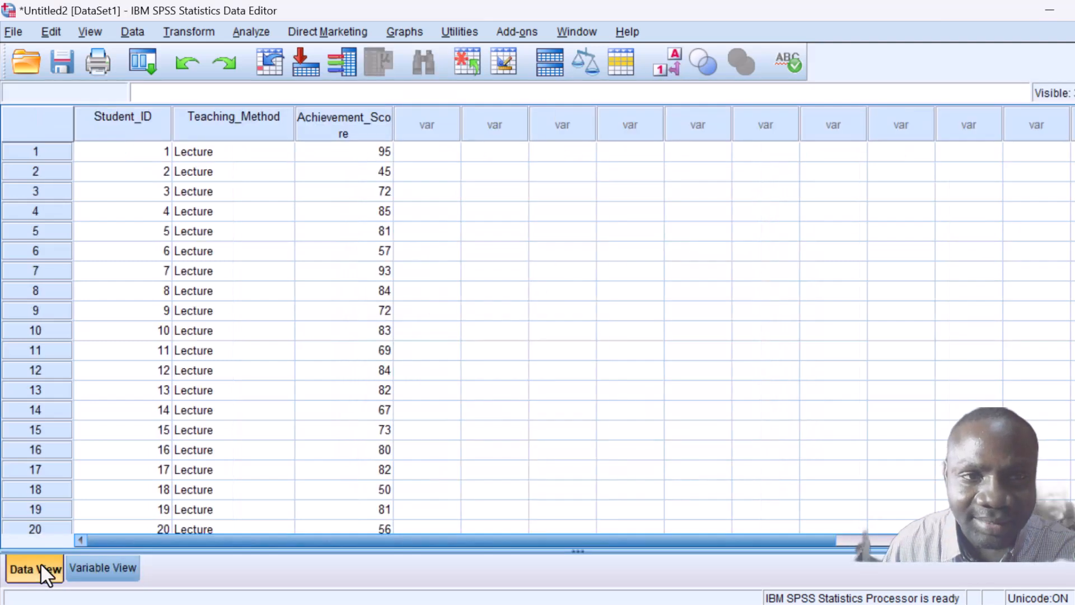
pyautogui.click(220, 155)
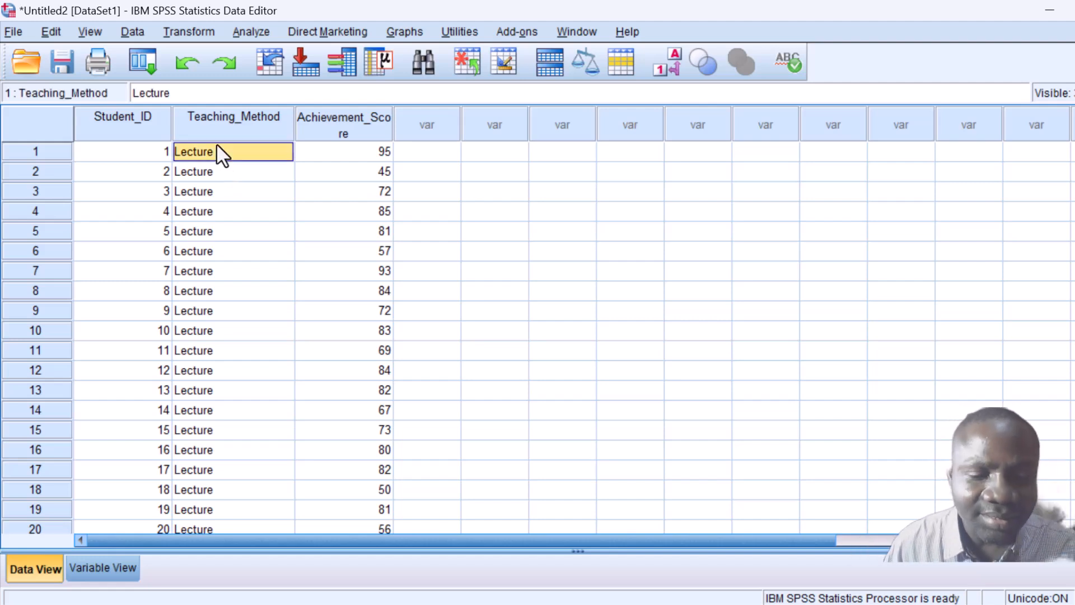
pyautogui.write('1')
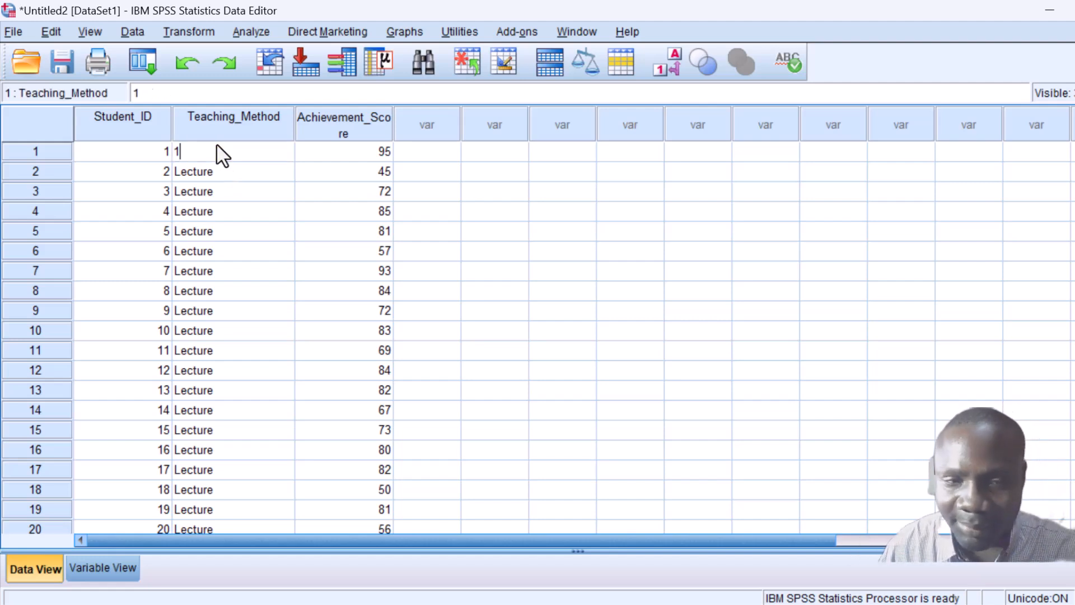
pyautogui.press('Return')
# Copy the code 1 from case 1 to all the Lecture entries of Teaching_Method, through case 30
pyautogui.click(222, 155)
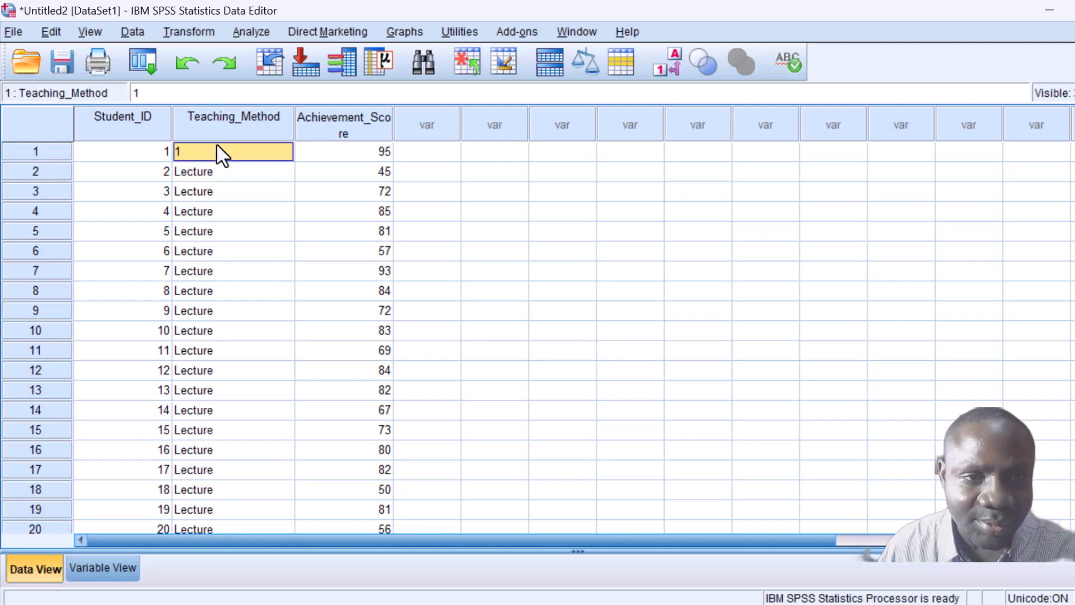
pyautogui.hotkey('shift', 'Down')
pyautogui.hotkey('shift', 'Down')
pyautogui.hotkey('shift', 'Down')
pyautogui.hotkey('shift', 'Down')
pyautogui.hotkey('shift', 'Down')
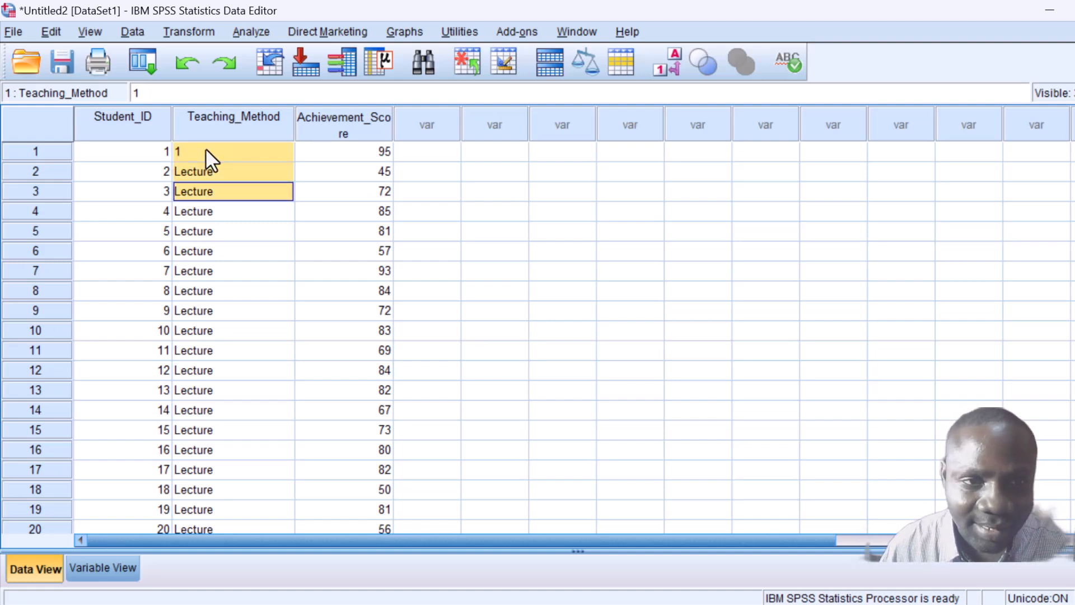
pyautogui.hotkey('shift', 'Down')
pyautogui.hotkey('shift', 'Down')
pyautogui.hotkey('shift', 'Down')
pyautogui.hotkey('shift', 'Down')
pyautogui.hotkey('shift', 'Down')
pyautogui.hotkey('shift', 'Down')
pyautogui.hotkey('shift', 'Down')
pyautogui.hotkey('shift', 'Down')
pyautogui.hotkey('shift', 'Down')
pyautogui.hotkey('shift', 'Down')
pyautogui.hotkey('shift', 'Down')
pyautogui.hotkey('shift', 'Down')
pyautogui.hotkey('shift', 'Down')
pyautogui.hotkey('shift', 'Down')
pyautogui.hotkey('shift', 'Down')
pyautogui.hotkey('shift', 'Down')
pyautogui.hotkey('shift', 'Down')
pyautogui.hotkey('shift', 'Down')
pyautogui.hotkey('shift', 'Down')
pyautogui.hotkey('shift', 'Down')
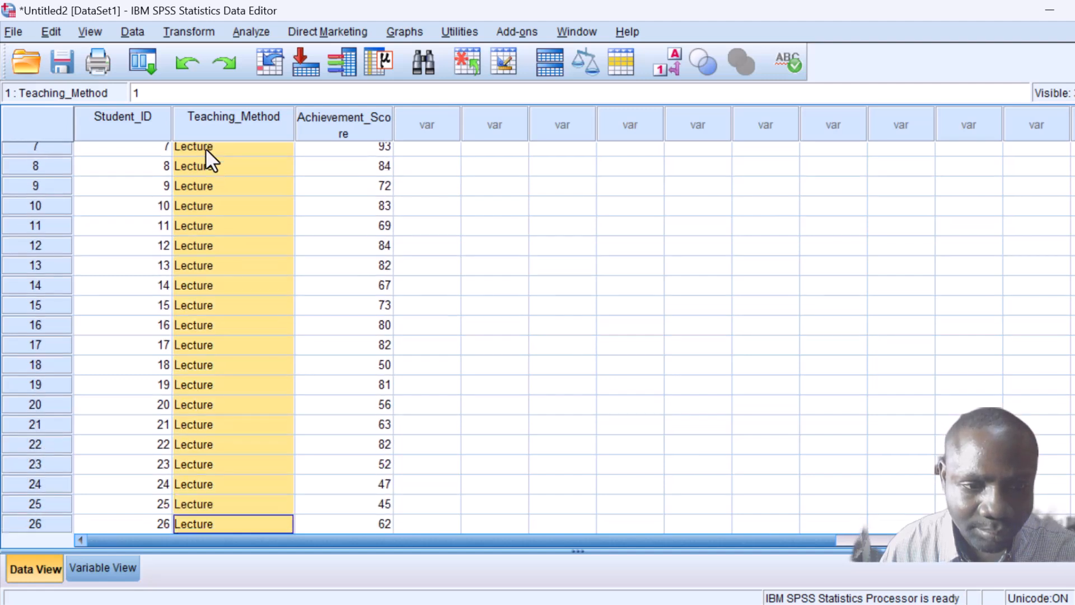
pyautogui.hotkey('shift', 'Down')
pyautogui.hotkey('shift', 'Up')
pyautogui.hotkey('shift', 'Up')
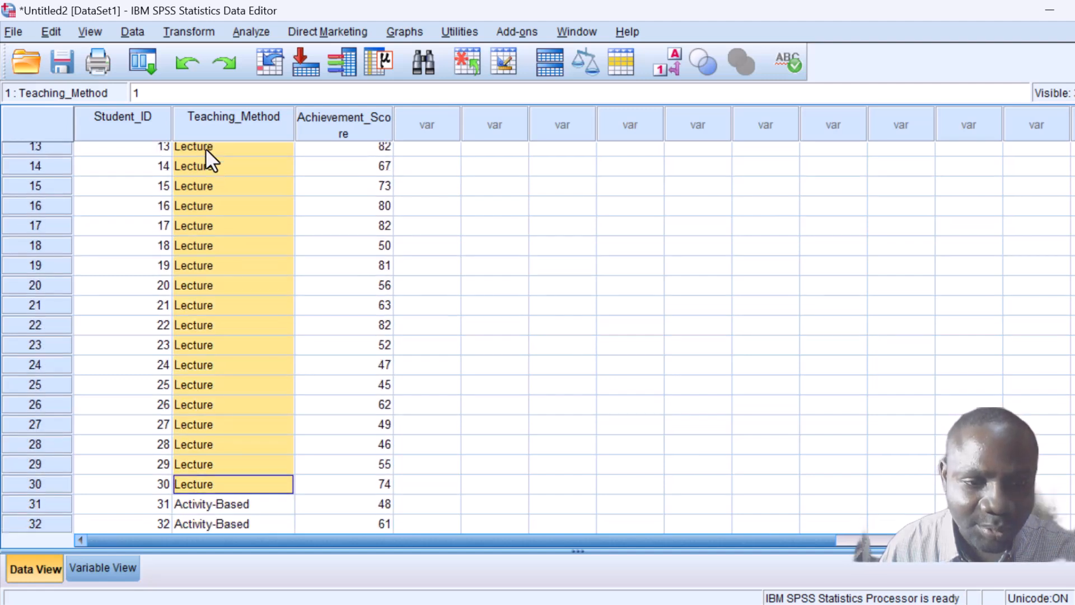
pyautogui.hotkey('ctrl', 'v')
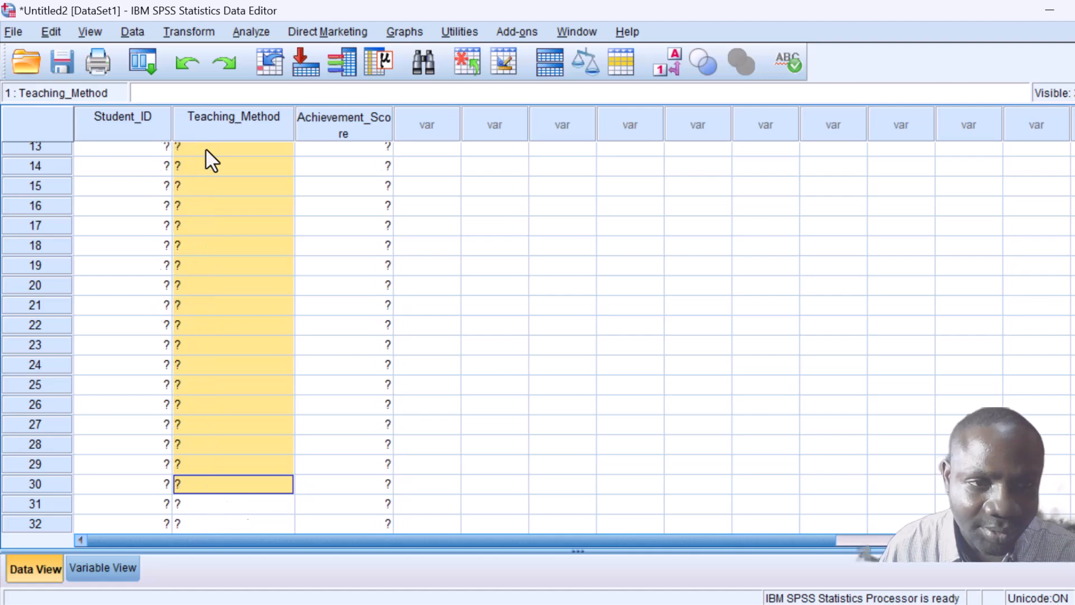
# Enter the code 2 as Teaching_Method for case 60, the last Activity-Based case
pyautogui.click(200, 502)
pyautogui.hotkey('shift', 'Down')
pyautogui.hotkey('shift', 'Down')
pyautogui.hotkey('shift', 'Down')
pyautogui.hotkey('shift', 'Down')
pyautogui.hotkey('shift', 'Down')
pyautogui.hotkey('shift', 'Down')
pyautogui.hotkey('shift', 'Down')
pyautogui.hotkey('shift', 'Down')
pyautogui.hotkey('shift', 'Down')
pyautogui.hotkey('shift', 'Down')
pyautogui.hotkey('shift', 'Down')
pyautogui.hotkey('shift', 'Down')
pyautogui.hotkey('shift', 'Down')
pyautogui.hotkey('shift', 'Down')
pyautogui.hotkey('shift', 'Down')
pyautogui.hotkey('shift', 'Down')
pyautogui.hotkey('shift', 'Down')
pyautogui.hotkey('shift', 'Down')
pyautogui.hotkey('shift', 'Down')
pyautogui.hotkey('shift', 'Down')
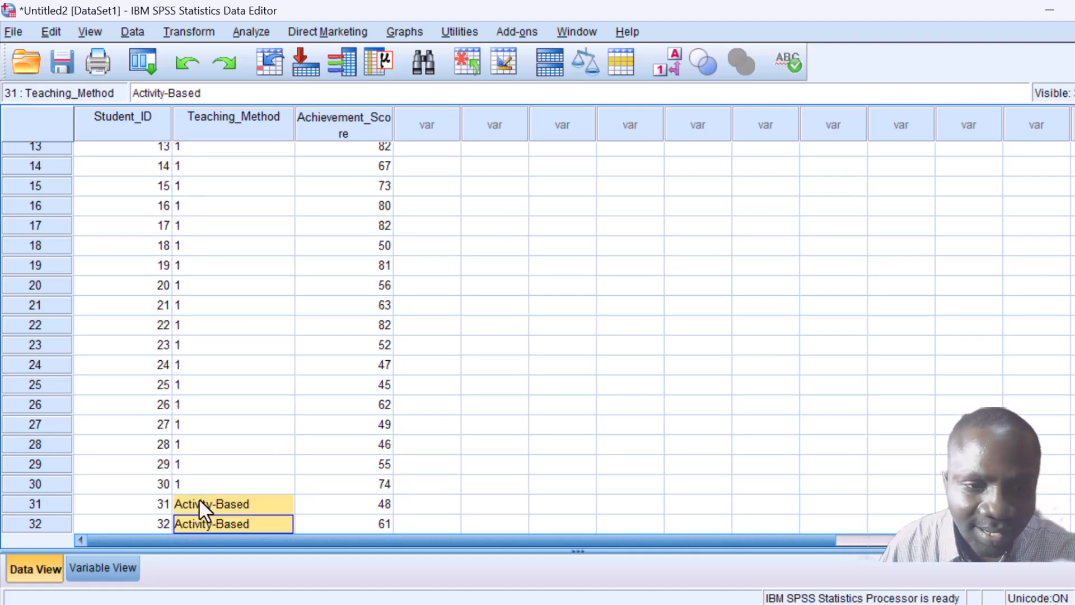
pyautogui.hotkey('shift', 'Down')
pyautogui.hotkey('shift', 'Down')
pyautogui.hotkey('shift', 'Down')
pyautogui.hotkey('shift', 'Down')
pyautogui.hotkey('shift', 'Down')
pyautogui.hotkey('shift', 'Down')
pyautogui.hotkey('shift', 'Down')
pyautogui.hotkey('shift', 'Down')
pyautogui.hotkey('shift', 'Down')
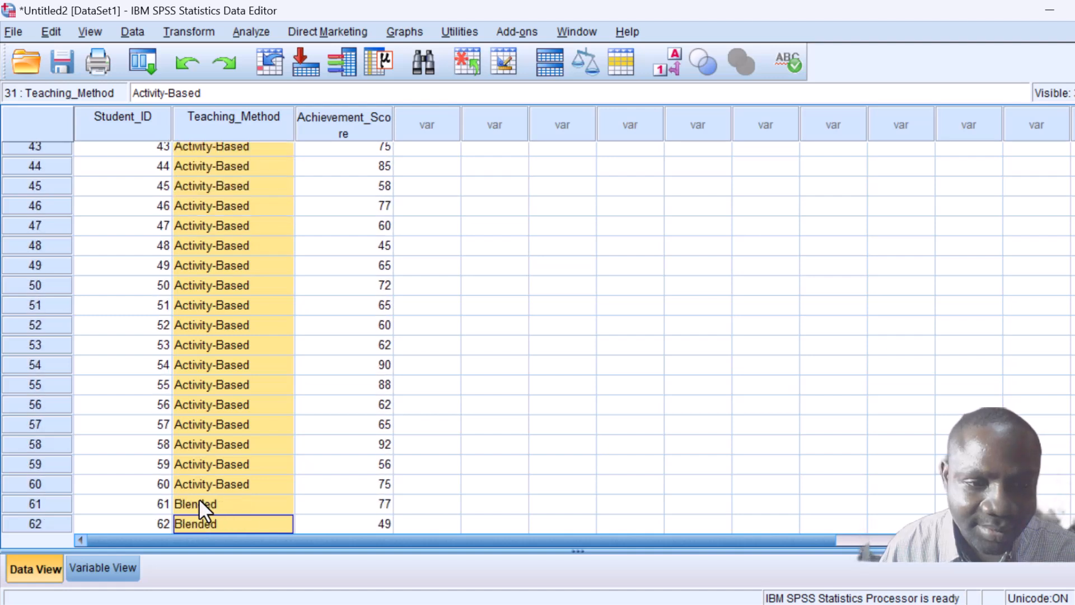
pyautogui.hotkey('shift', 'Up')
pyautogui.hotkey('shift', 'Up')
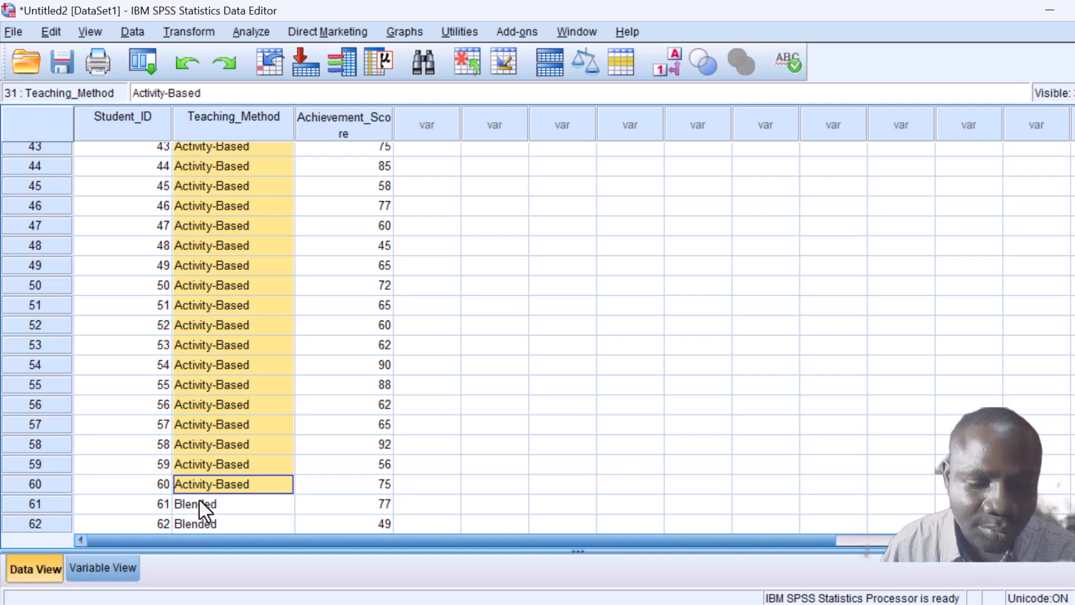
pyautogui.write('2')
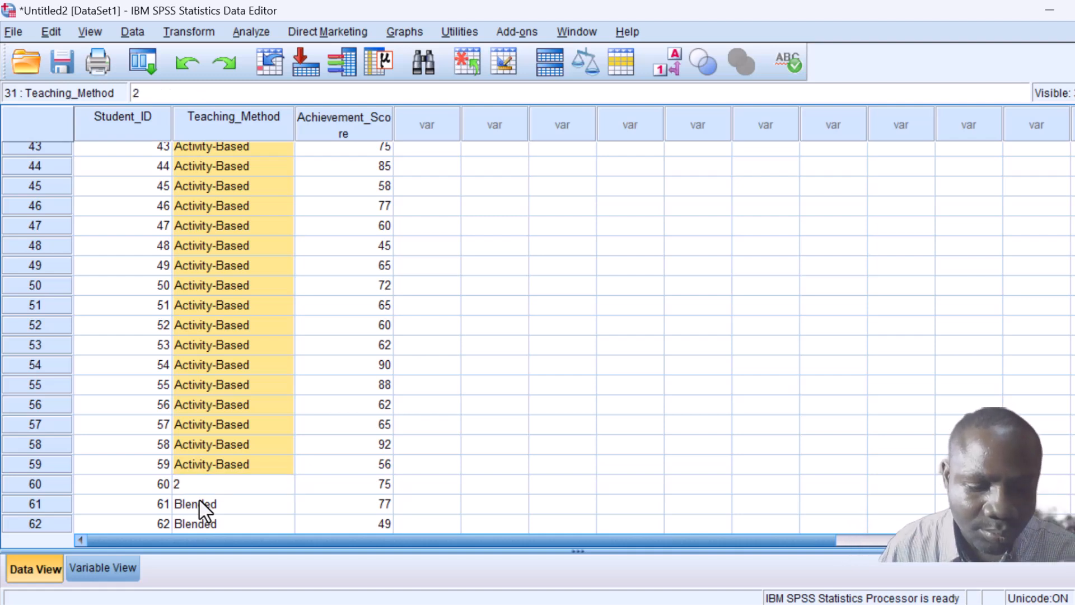
pyautogui.hotkey('shift', 'Left')
pyautogui.press('Right')
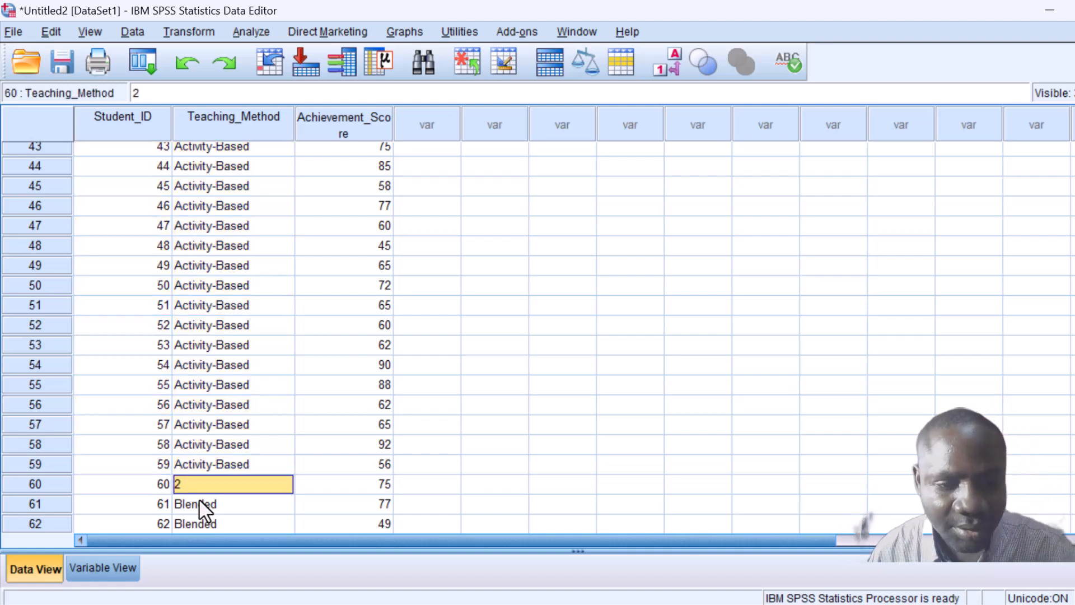
# Replace the remaining Activity-Based entries of Teaching_Method, cases 31 to 59, with the code 2
pyautogui.click(225, 467)
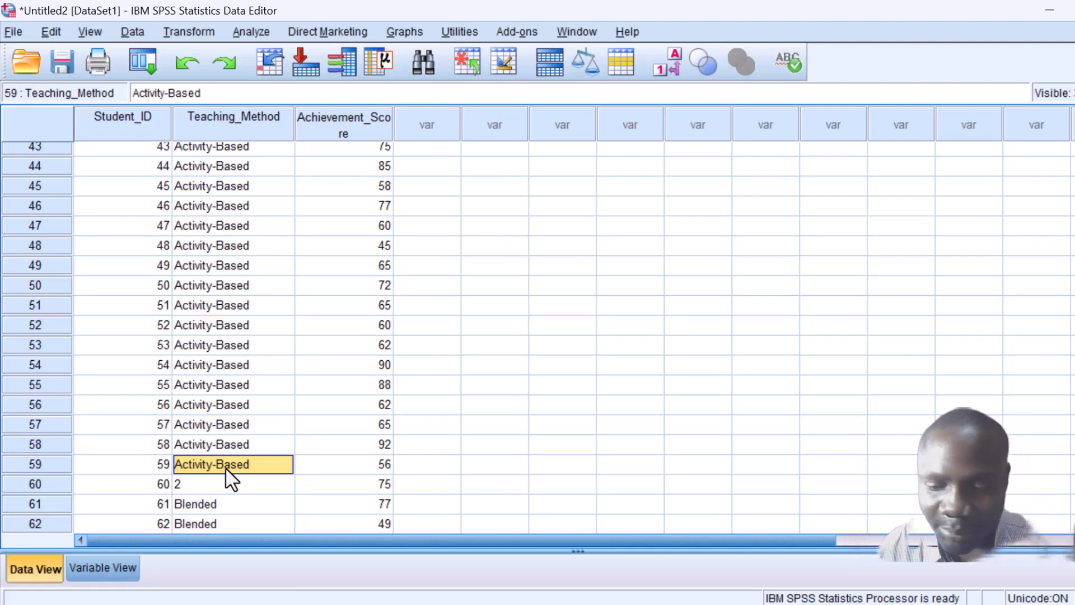
pyautogui.hotkey('shift', 'Up')
pyautogui.hotkey('shift', 'Up')
pyautogui.hotkey('shift', 'Up')
pyautogui.hotkey('shift', 'Up')
pyautogui.hotkey('shift', 'Up')
pyautogui.hotkey('shift', 'Up')
pyautogui.hotkey('shift', 'Up')
pyautogui.hotkey('shift', 'Up')
pyautogui.hotkey('shift', 'Up')
pyautogui.hotkey('shift', 'Up')
pyautogui.hotkey('shift', 'Up')
pyautogui.hotkey('shift', 'Up')
pyautogui.hotkey('shift', 'Up')
pyautogui.hotkey('shift', 'Up')
pyautogui.hotkey('shift', 'Up')
pyautogui.hotkey('shift', 'Up')
pyautogui.hotkey('shift', 'Up')
pyautogui.hotkey('shift', 'Up')
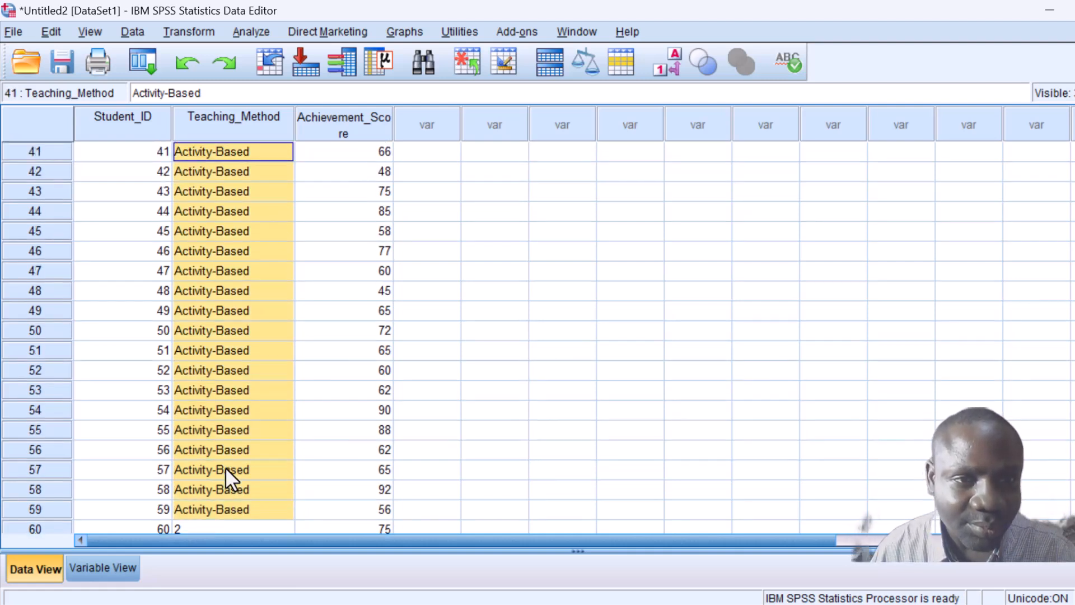
pyautogui.hotkey('shift', 'Up')
pyautogui.hotkey('shift', 'Up')
pyautogui.hotkey('shift', 'Up')
pyautogui.hotkey('shift', 'Up')
pyautogui.hotkey('shift', 'Up')
pyautogui.hotkey('shift', 'Up')
pyautogui.hotkey('shift', 'Up')
pyautogui.hotkey('shift', 'Up')
pyautogui.hotkey('shift', 'Up')
pyautogui.hotkey('shift', 'Up')
pyautogui.hotkey('shift', 'Up')
pyautogui.write('1')
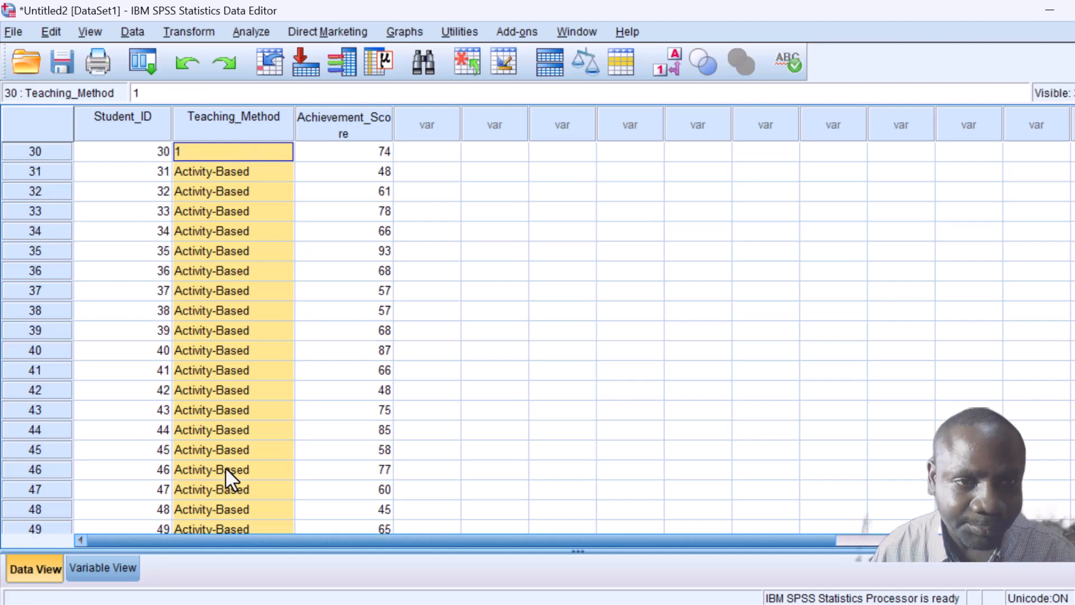
pyautogui.press('Return')
pyautogui.write('2')
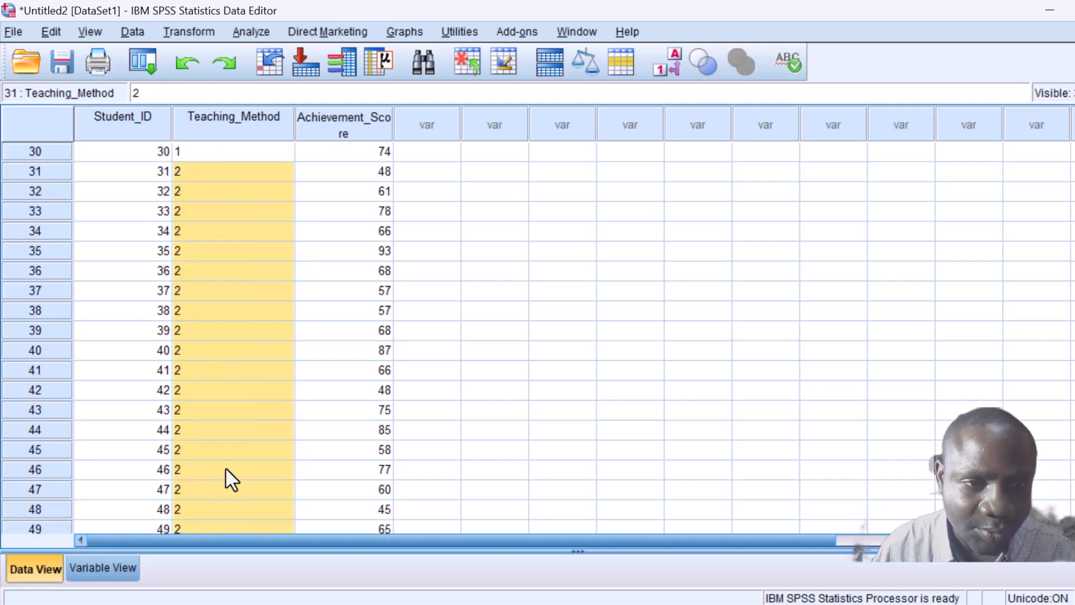
# Enter the code 3 as Teaching_Method for case 61, the first Blended case
pyautogui.press('Down')
pyautogui.press('Down')
pyautogui.press('Down')
pyautogui.press('Down')
pyautogui.press('Down')
pyautogui.press('Down')
pyautogui.press('Down')
pyautogui.press('Down')
pyautogui.press('Down')
pyautogui.press('Down')
pyautogui.press('Down')
pyautogui.press('Down')
pyautogui.press('Down')
pyautogui.press('Down')
pyautogui.press('Down')
pyautogui.press('Down')
pyautogui.press('Down')
pyautogui.press('Down')
pyautogui.press('Down')
pyautogui.press('Down')
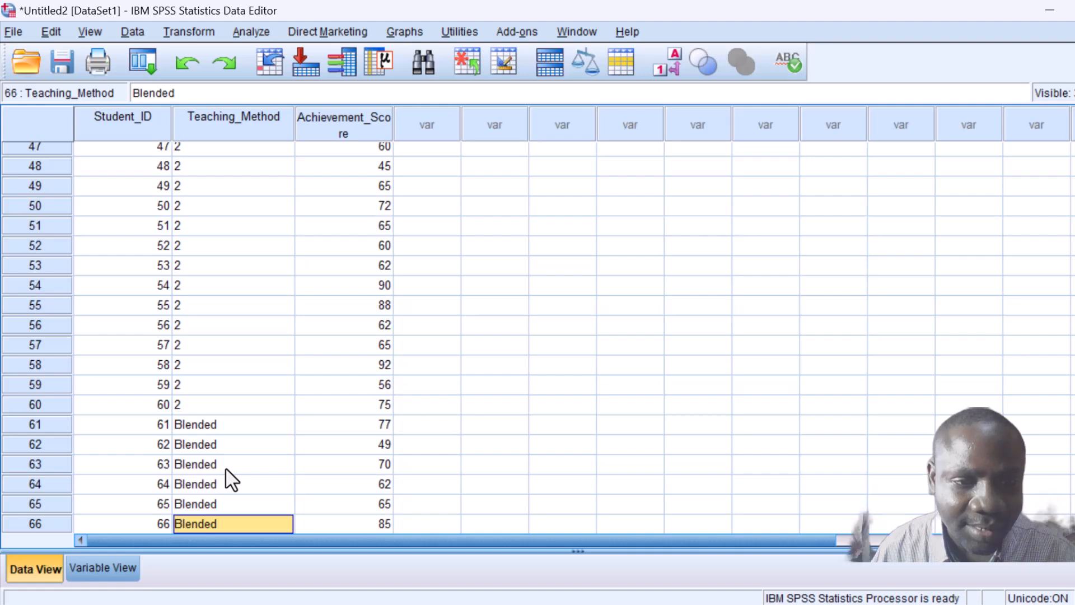
pyautogui.press('Up')
pyautogui.press('Up')
pyautogui.press('Up')
pyautogui.press('Up')
pyautogui.press('Up')
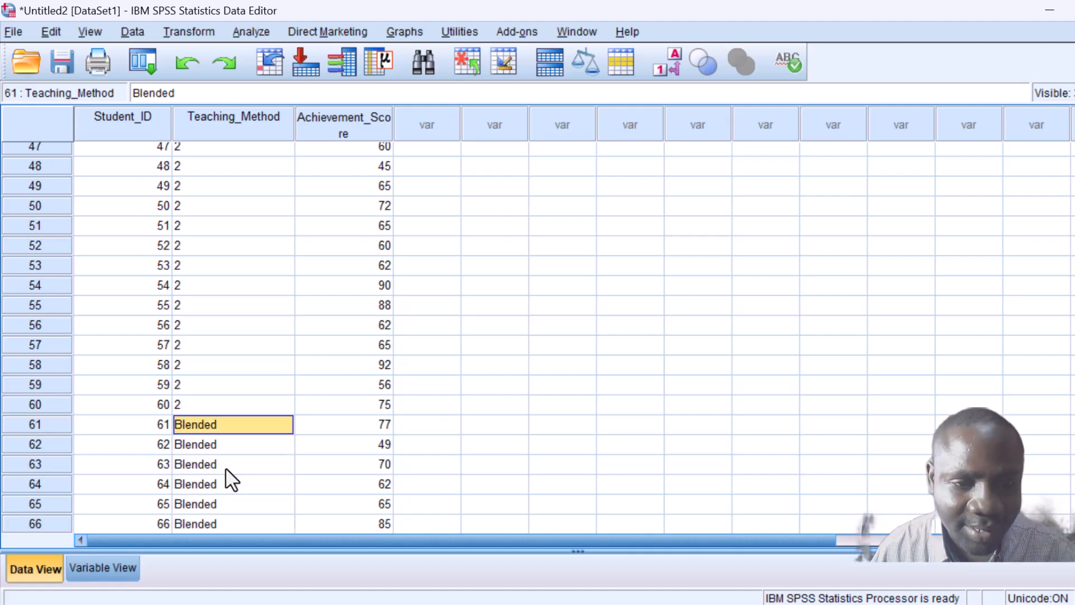
pyautogui.hotkey('shift', 'Down')
pyautogui.hotkey('shift', 'Down')
pyautogui.hotkey('shift', 'Down')
pyautogui.hotkey('shift', 'Down')
pyautogui.hotkey('shift', 'Down')
pyautogui.hotkey('shift', 'Down')
pyautogui.hotkey('shift', 'Down')
pyautogui.hotkey('shift', 'Down')
pyautogui.hotkey('shift', 'Down')
pyautogui.hotkey('shift', 'Down')
pyautogui.hotkey('shift', 'Down')
pyautogui.hotkey('shift', 'Down')
pyautogui.hotkey('shift', 'Down')
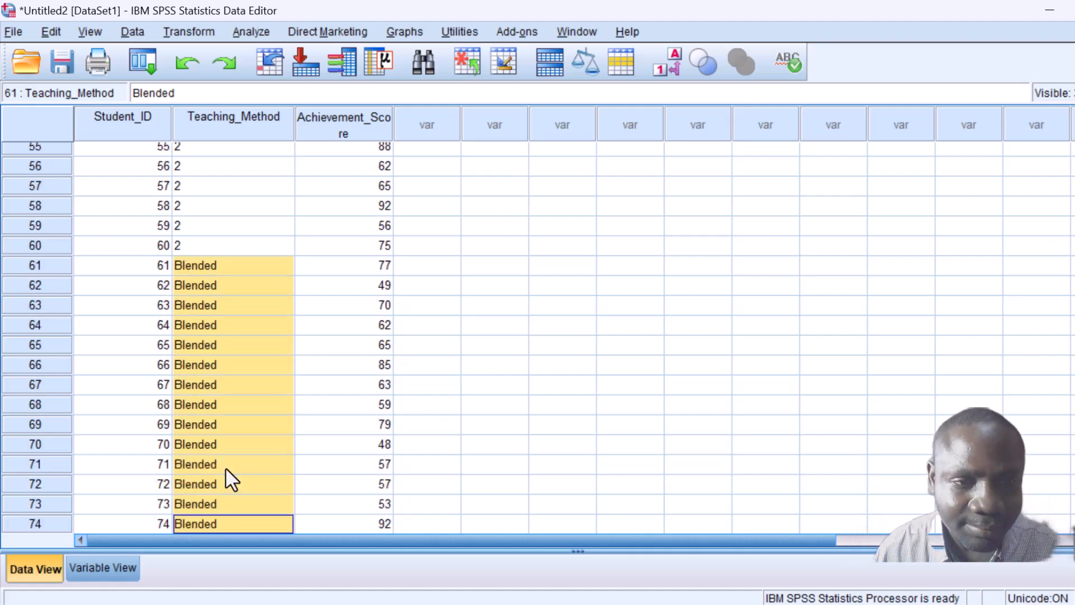
pyautogui.click(232, 257)
pyautogui.write('3')
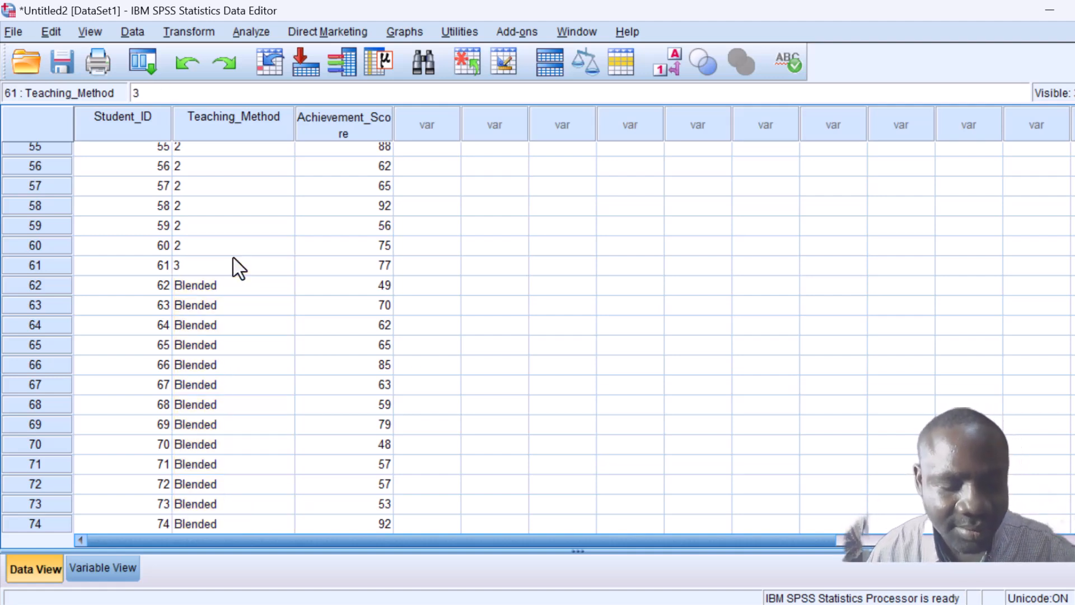
pyautogui.press('Return')
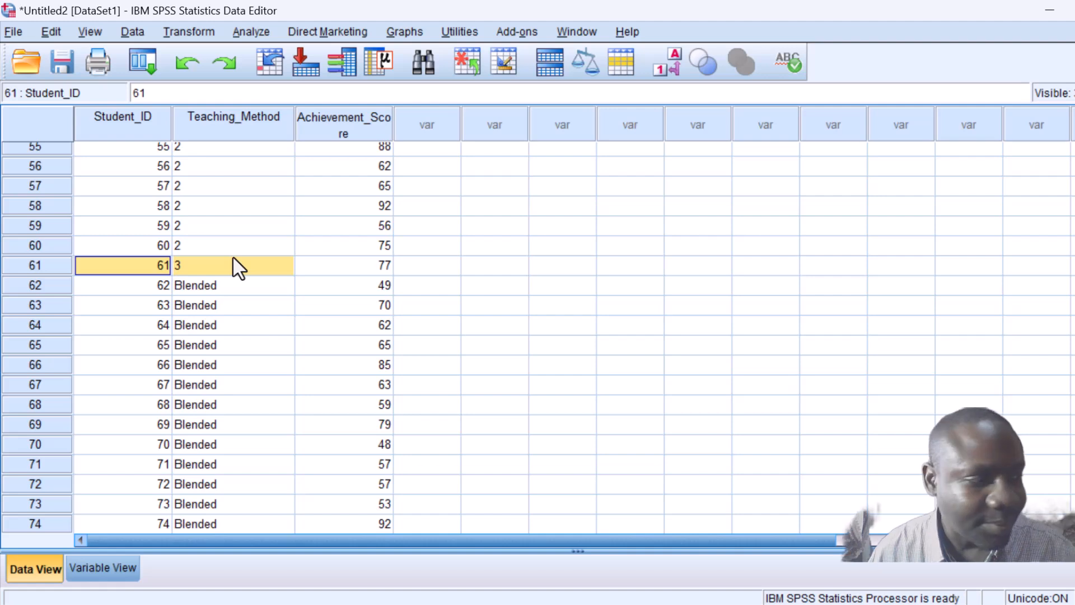
# Replace the remaining Blended entries of Teaching_Method, cases 62 to 90, with the code 3
pyautogui.click(233, 263)
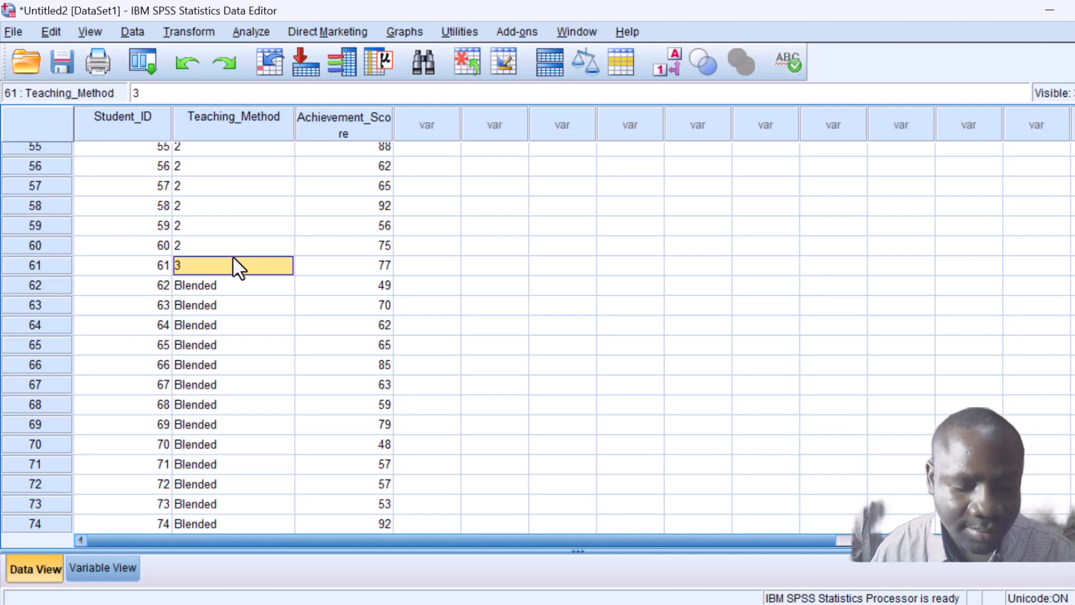
pyautogui.click(191, 289)
pyautogui.hotkey('shift', 'Down')
pyautogui.hotkey('shift', 'Down')
pyautogui.hotkey('shift', 'Down')
pyautogui.hotkey('shift', 'Down')
pyautogui.hotkey('shift', 'Down')
pyautogui.hotkey('shift', 'Down')
pyautogui.hotkey('shift', 'Down')
pyautogui.hotkey('shift', 'Down')
pyautogui.hotkey('shift', 'Down')
pyautogui.hotkey('shift', 'Down')
pyautogui.hotkey('shift', 'Down')
pyautogui.hotkey('shift', 'Down')
pyautogui.hotkey('shift', 'Down')
pyautogui.hotkey('shift', 'Down')
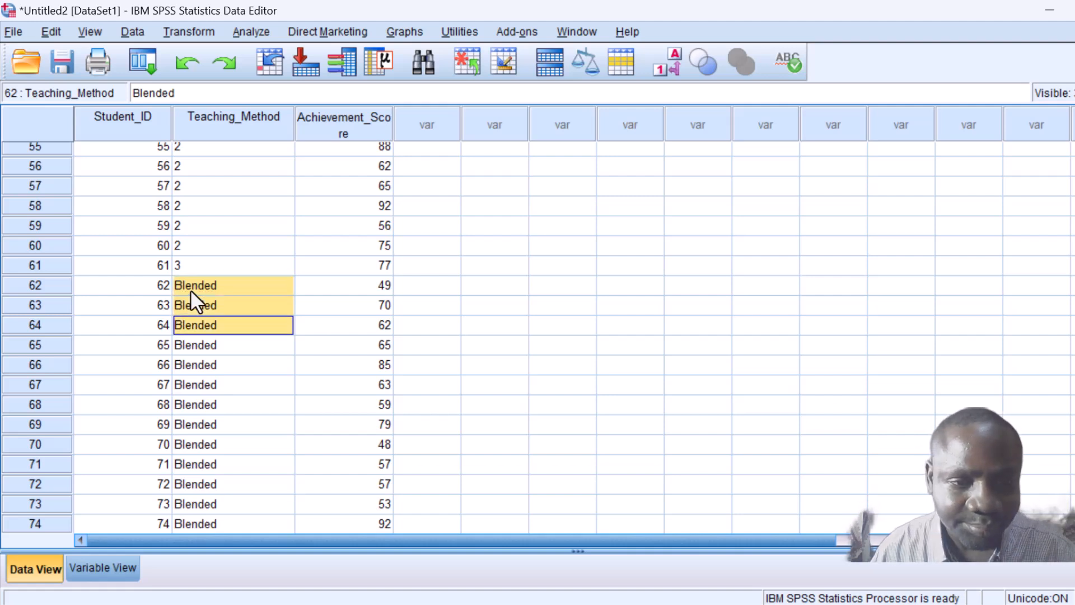
pyautogui.hotkey('shift', 'Down')
pyautogui.hotkey('shift', 'Down')
pyautogui.hotkey('shift', 'Down')
pyautogui.hotkey('shift', 'Down')
pyautogui.hotkey('shift', 'Down')
pyautogui.hotkey('shift', 'Down')
pyautogui.hotkey('shift', 'Down')
pyautogui.hotkey('shift', 'Down')
pyautogui.hotkey('shift', 'Down')
pyautogui.hotkey('shift', 'Down')
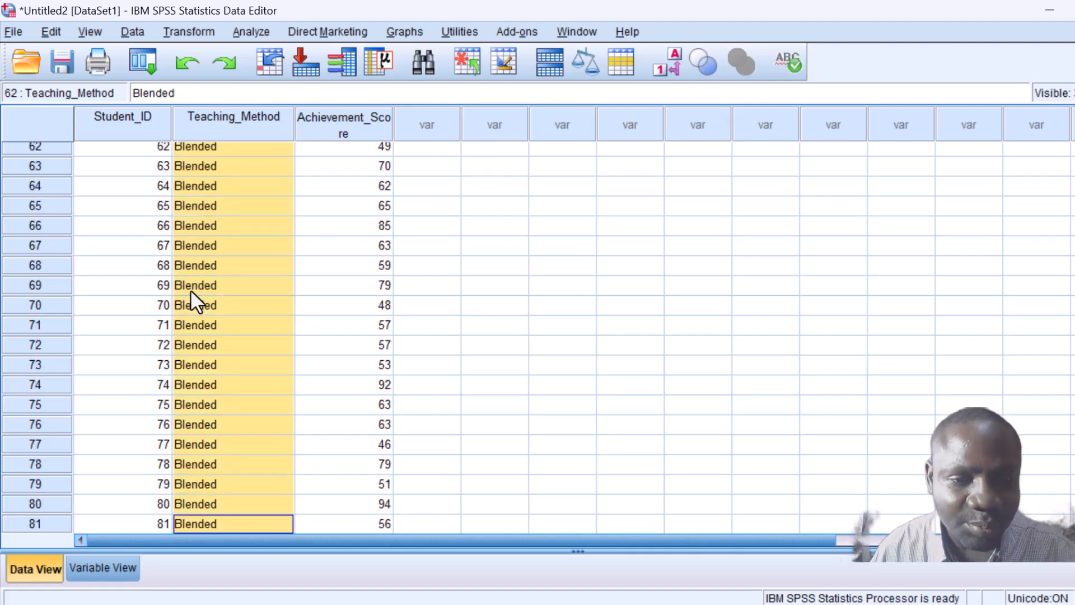
pyautogui.hotkey('shift', 'Down')
pyautogui.hotkey('shift', 'Down')
pyautogui.hotkey('shift', 'Down')
pyautogui.hotkey('shift', 'Down')
pyautogui.hotkey('shift', 'Down')
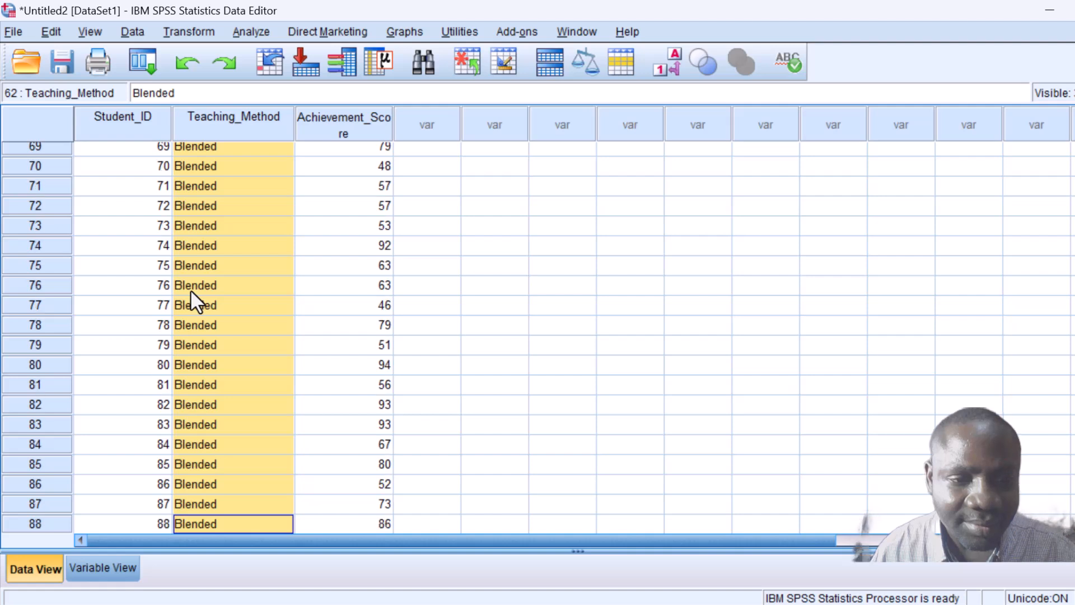
pyautogui.hotkey('shift', 'Down')
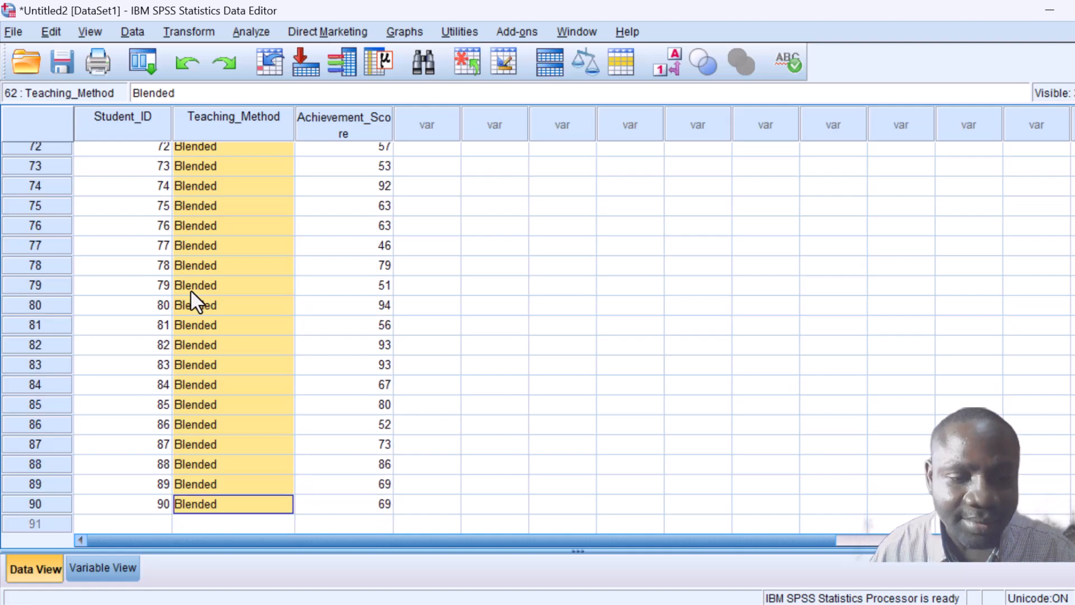
pyautogui.write('3')
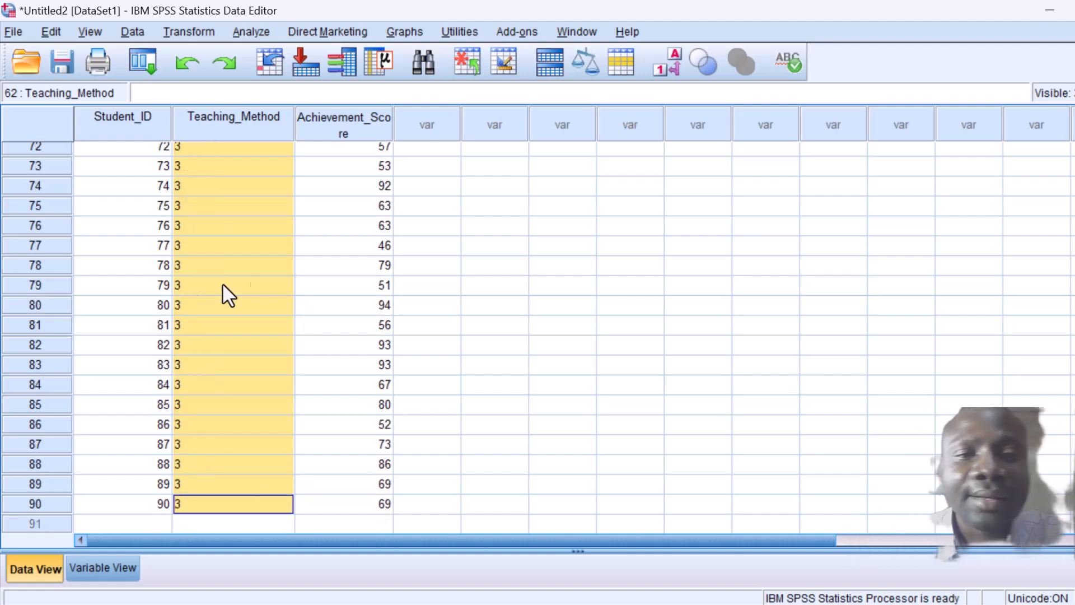
pyautogui.click(629, 287)
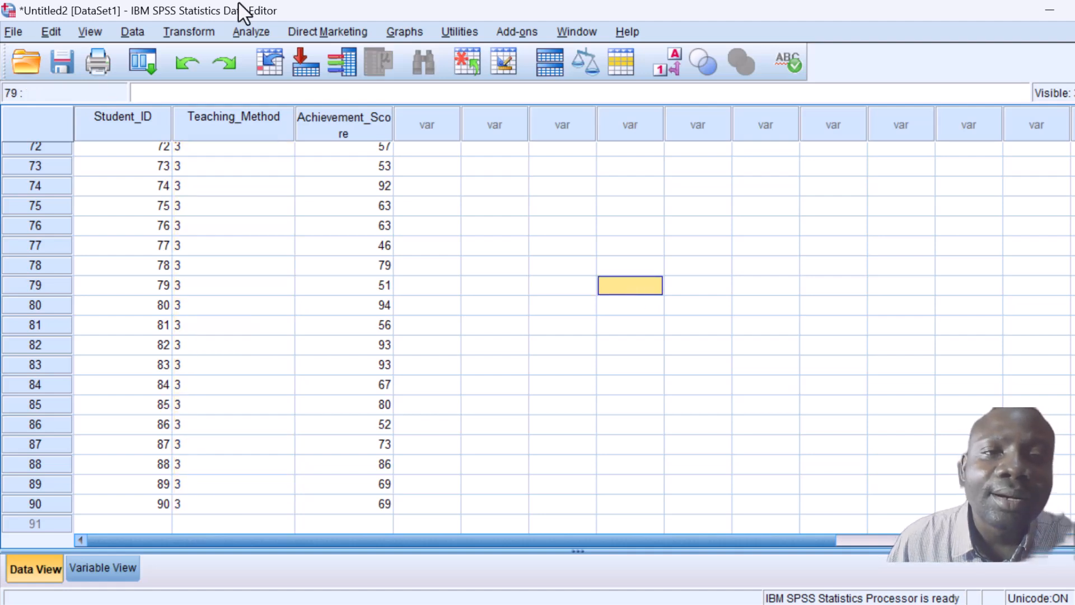
pyautogui.click(248, 30)
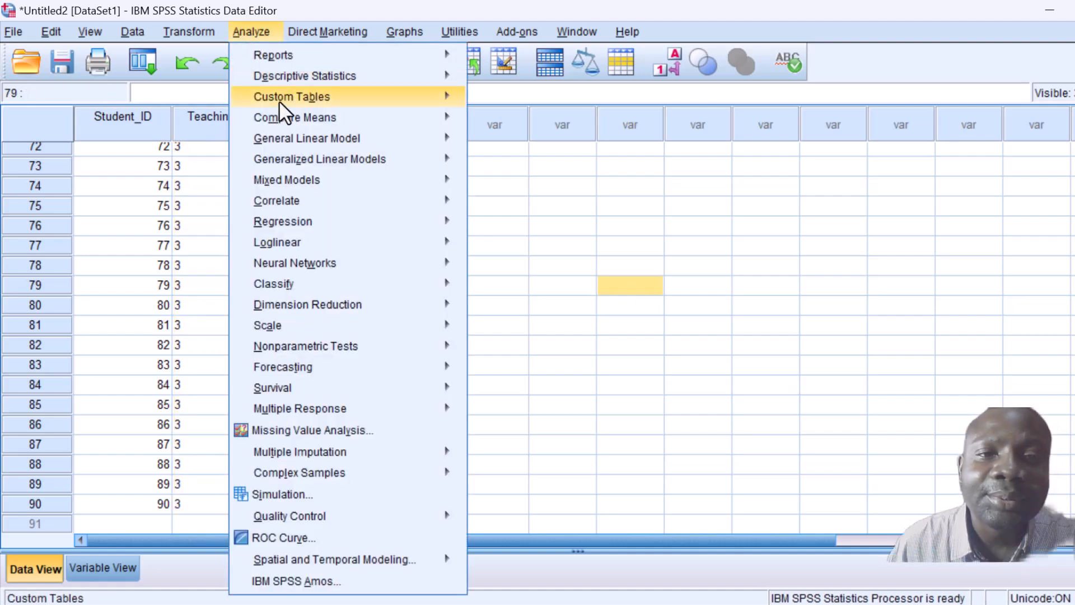
pyautogui.moveTo(284, 112)
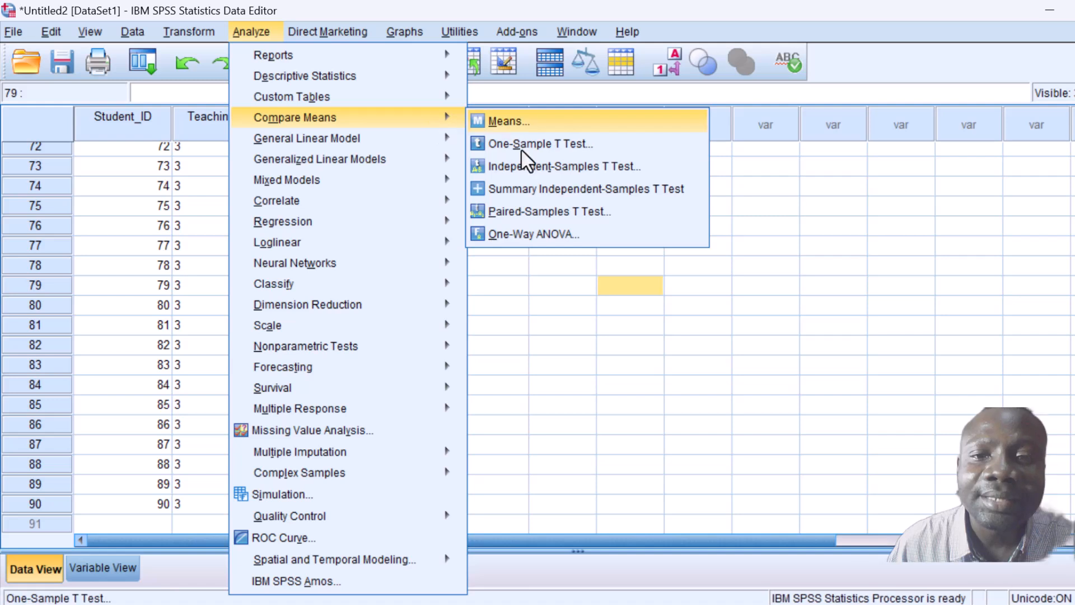
pyautogui.click(529, 234)
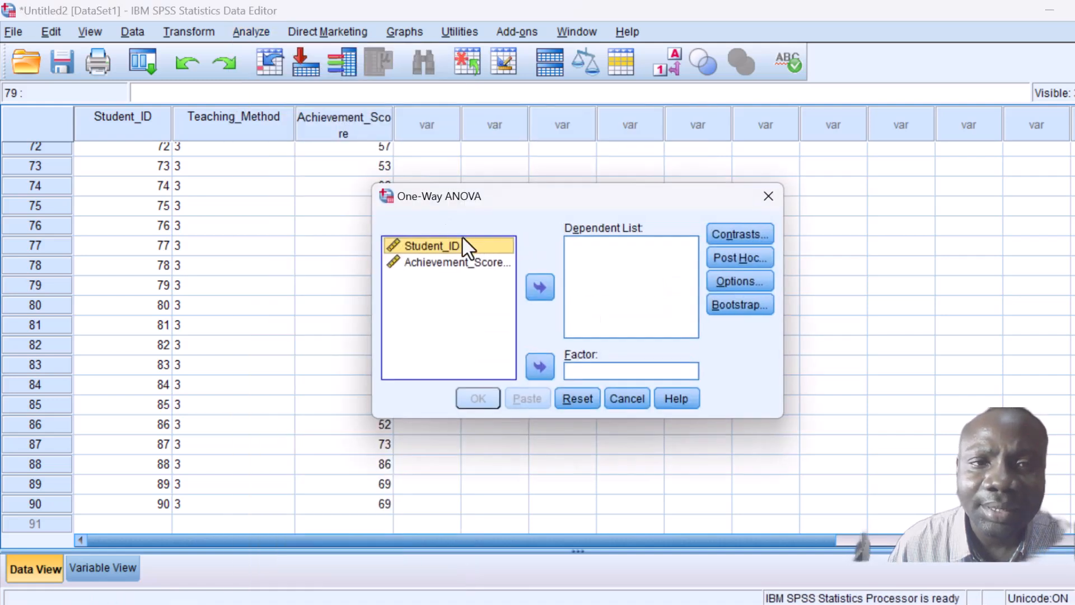
pyautogui.click(768, 196)
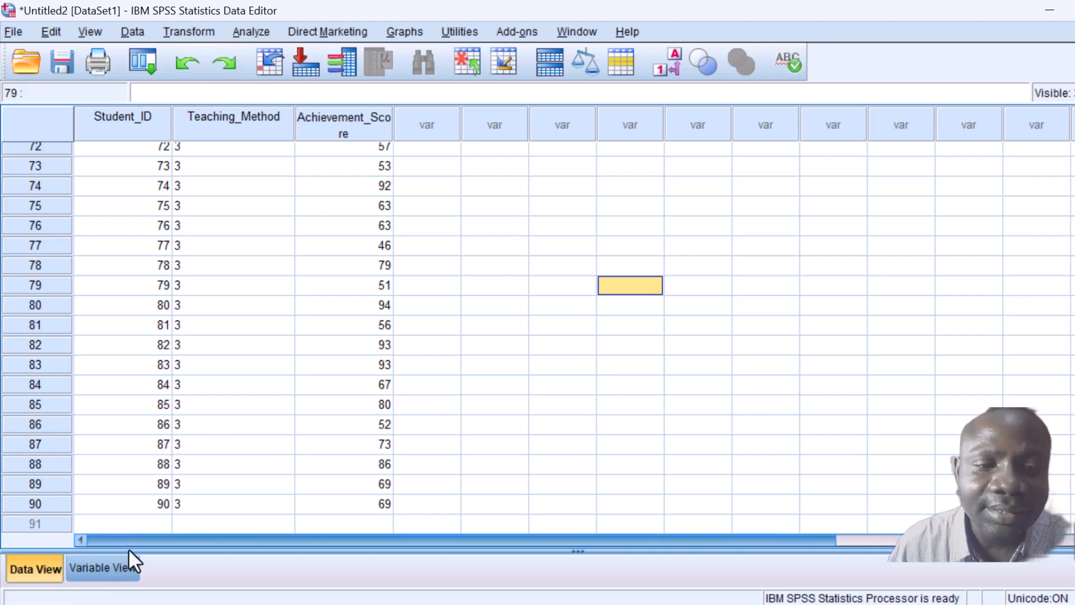
# Set the measurement level of Teaching_Method to Ordinal and check the entered codes in the data
pyautogui.click(103, 572)
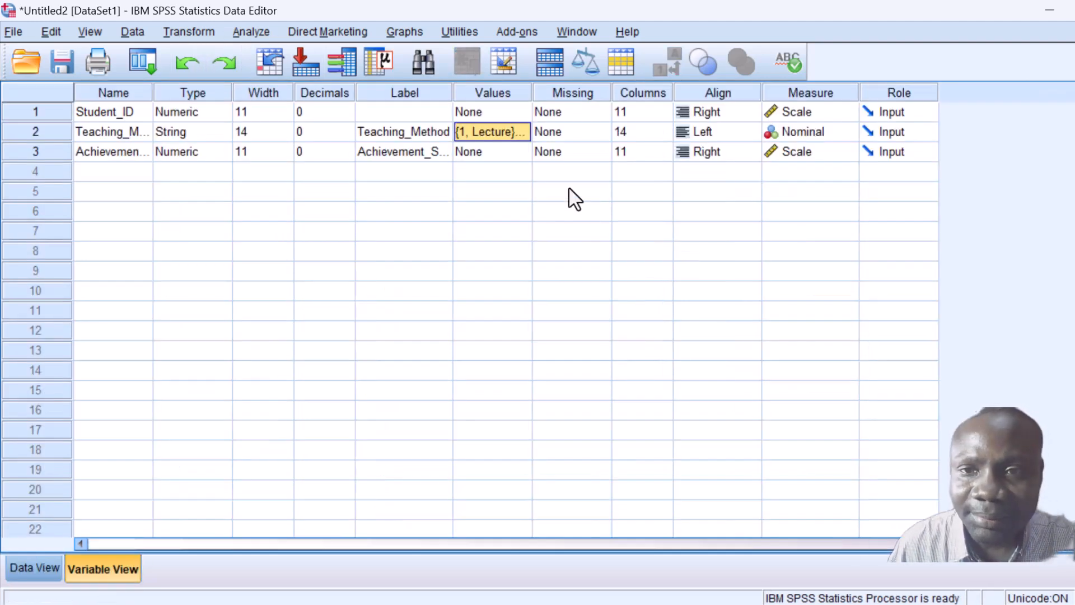
pyautogui.click(846, 132)
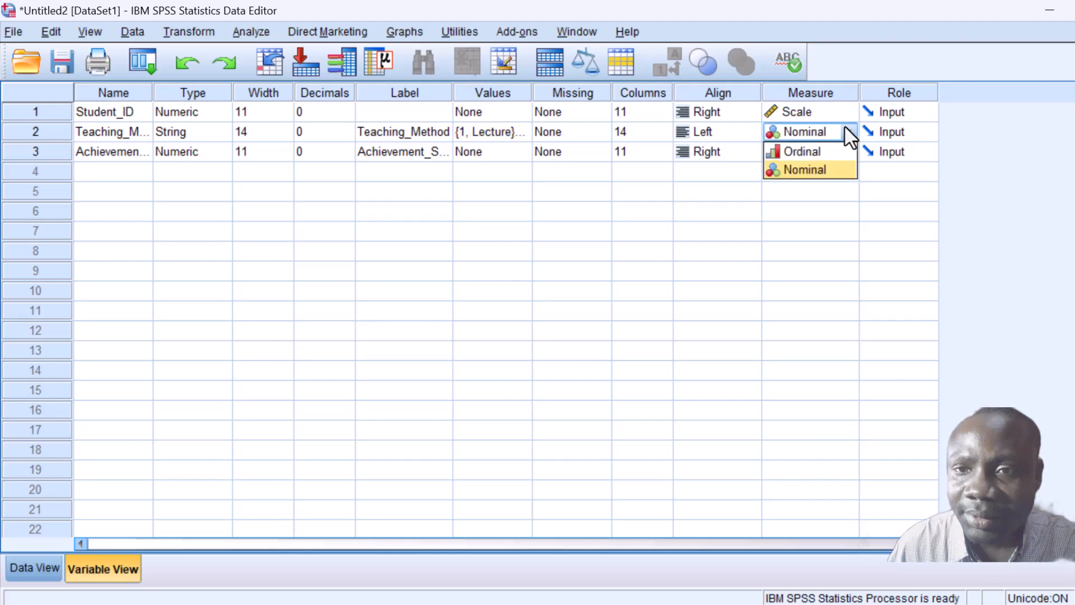
pyautogui.click(835, 150)
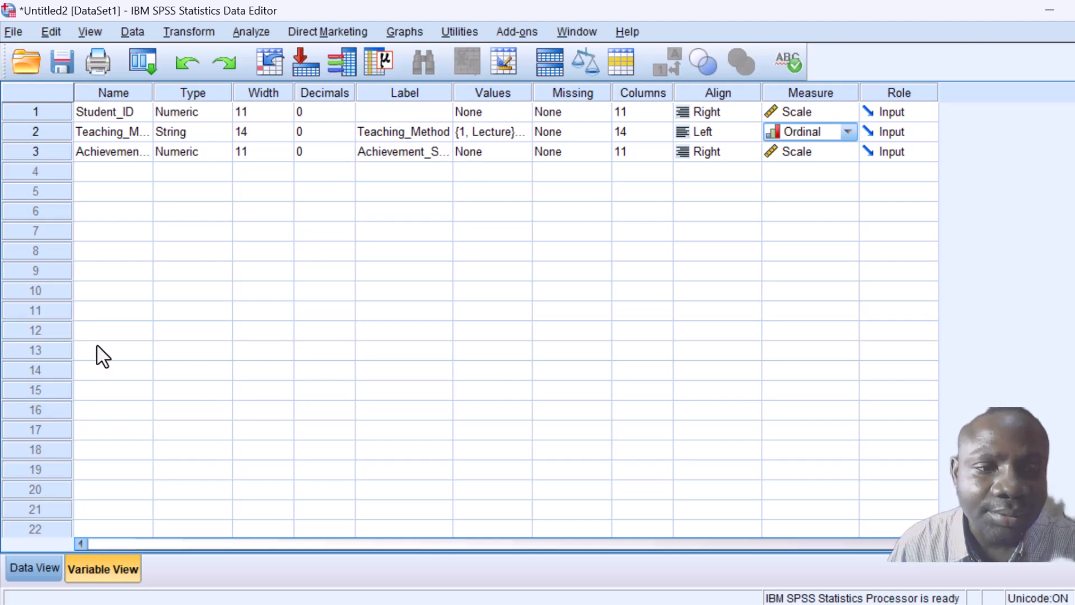
pyautogui.click(31, 568)
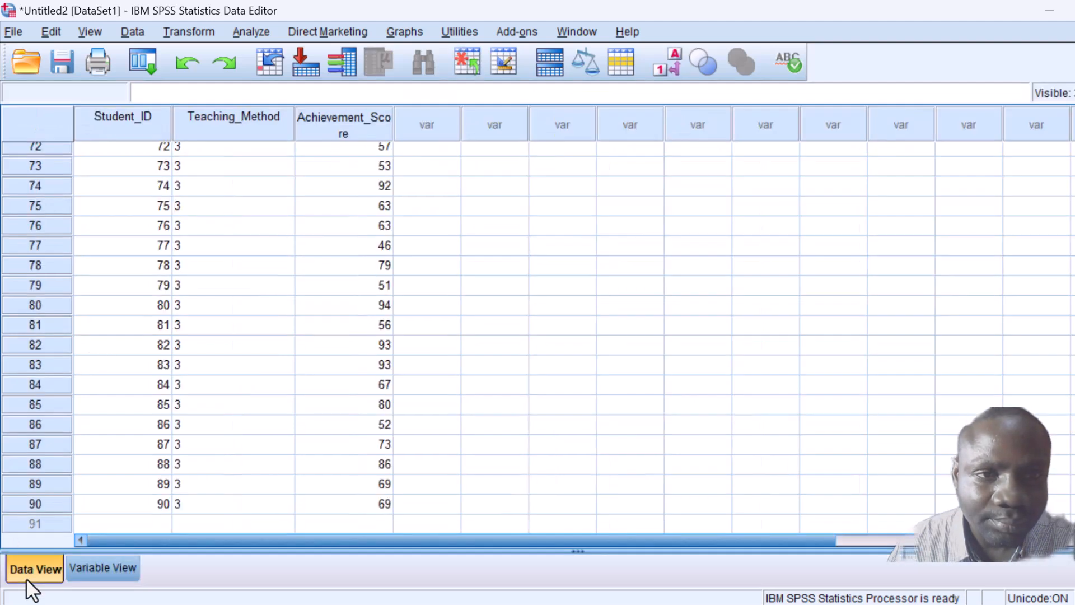
pyautogui.scroll(20, 274, 334)
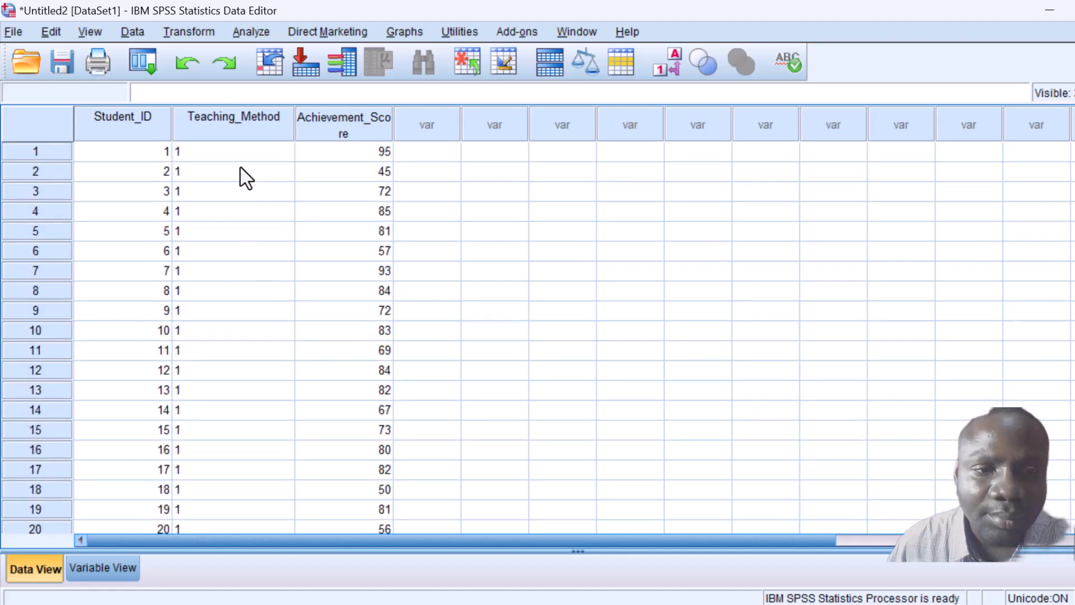
pyautogui.scroll(-6, 252, 403)
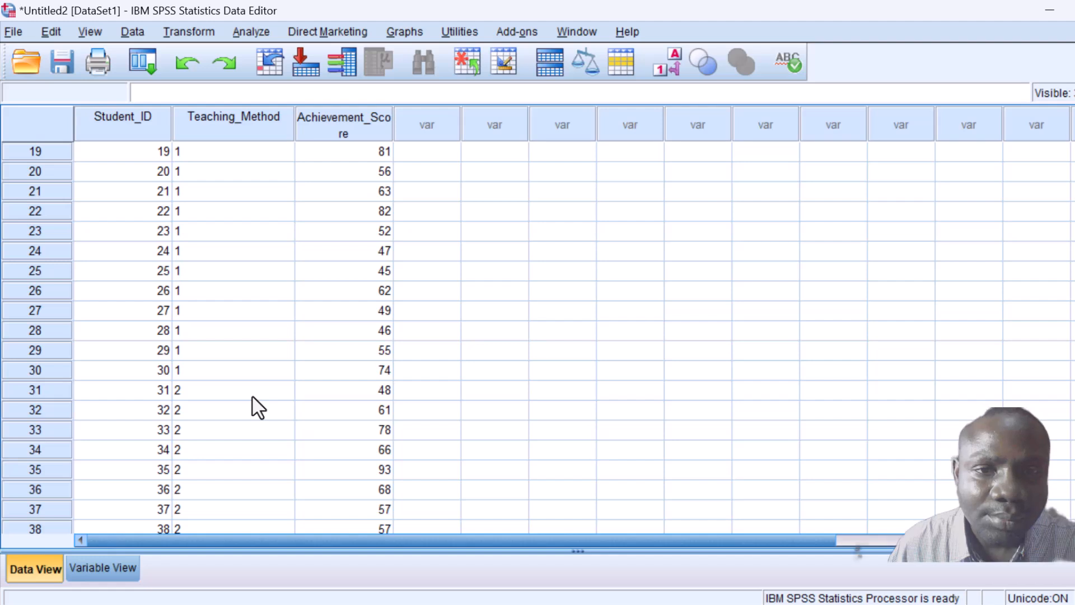
pyautogui.scroll(-19, 257, 407)
pyautogui.scroll(-6, 258, 407)
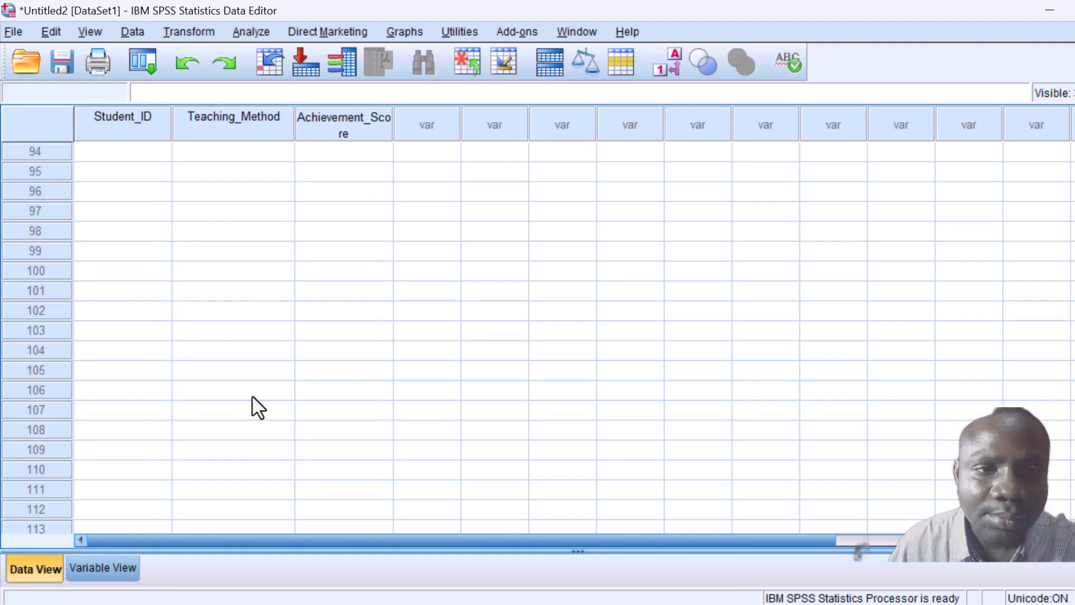
# Try to set up a one-way ANOVA with Achievement_Score as the dependent variable
pyautogui.click(251, 32)
pyautogui.moveTo(314, 142)
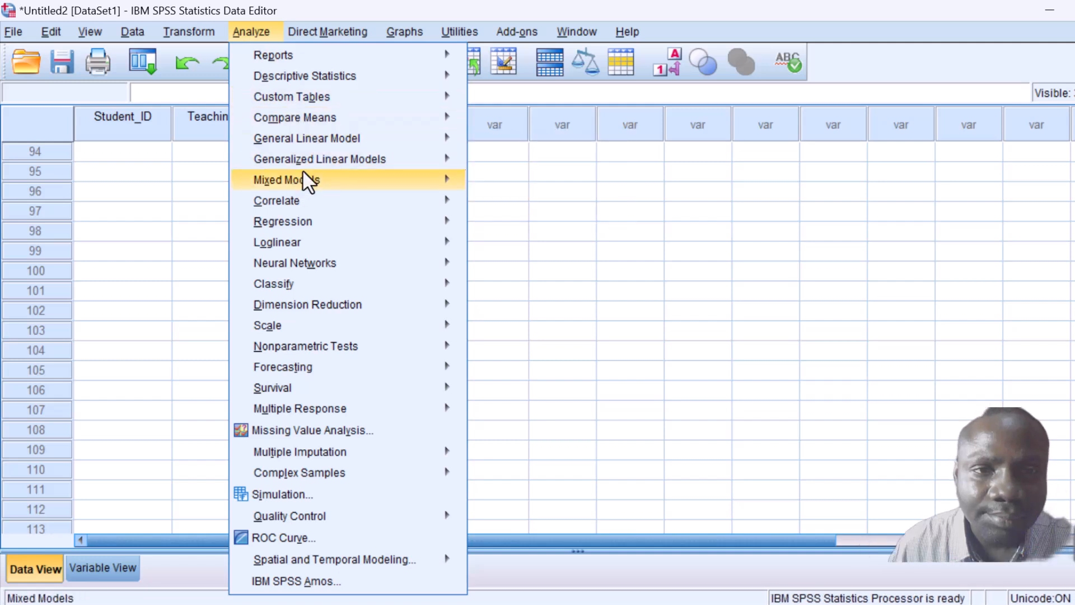
pyautogui.moveTo(327, 103)
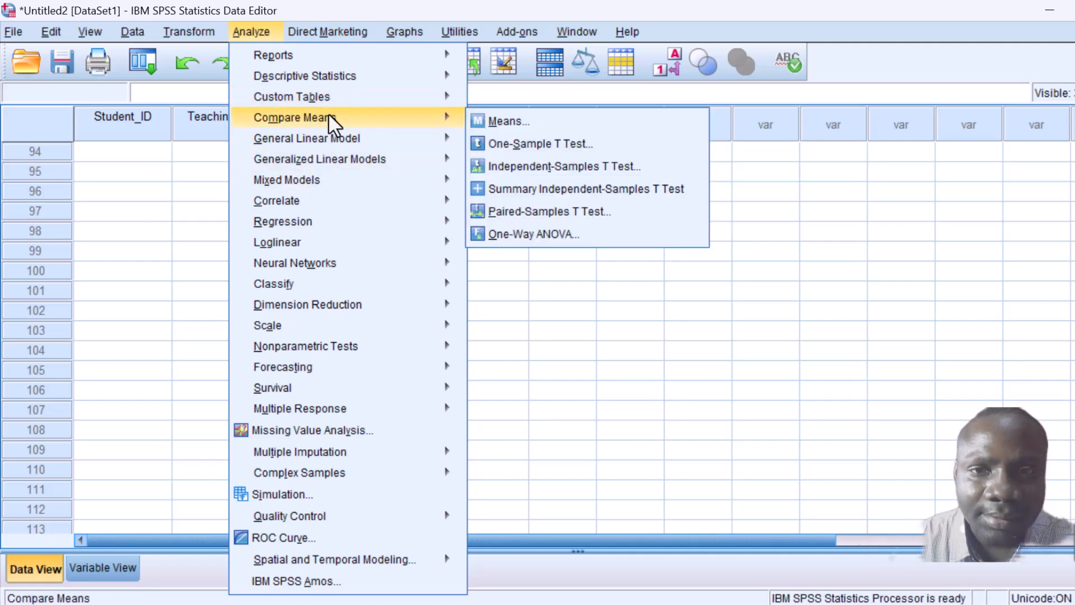
pyautogui.click(535, 234)
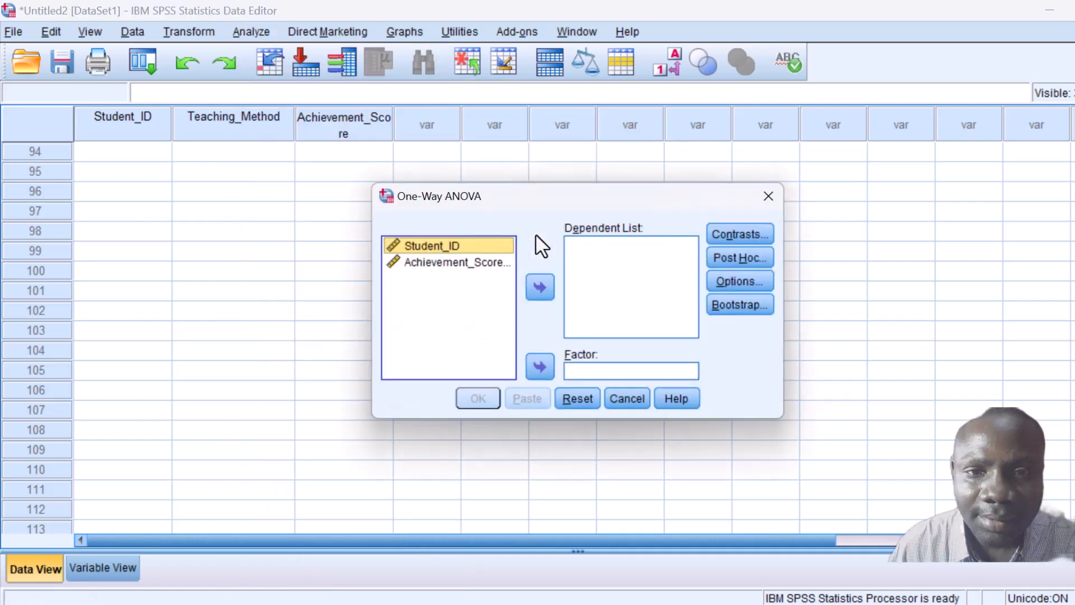
pyautogui.click(496, 262)
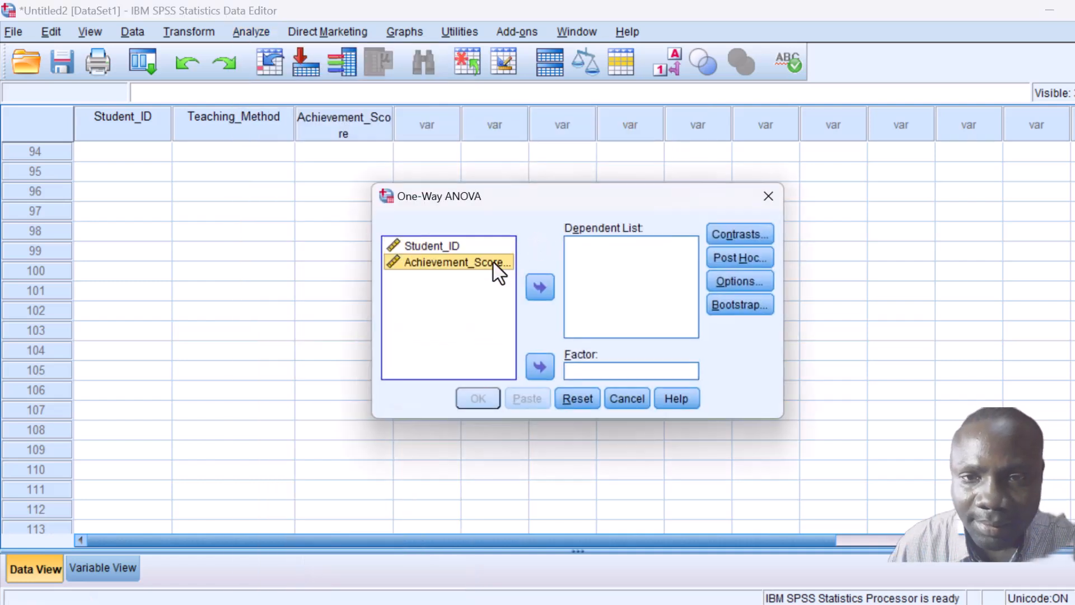
pyautogui.click(550, 280)
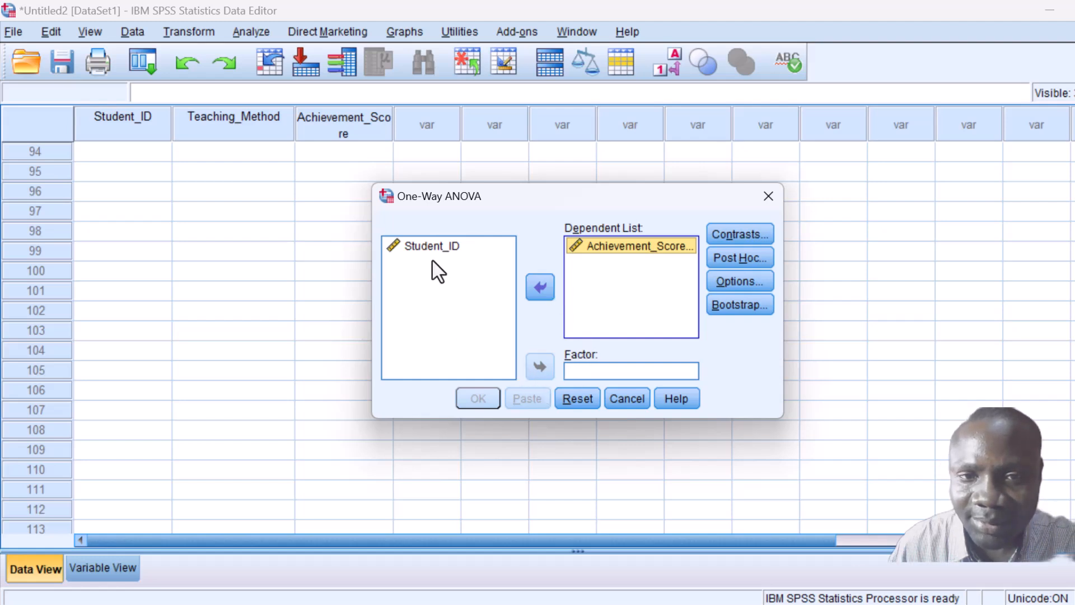
pyautogui.click(440, 247)
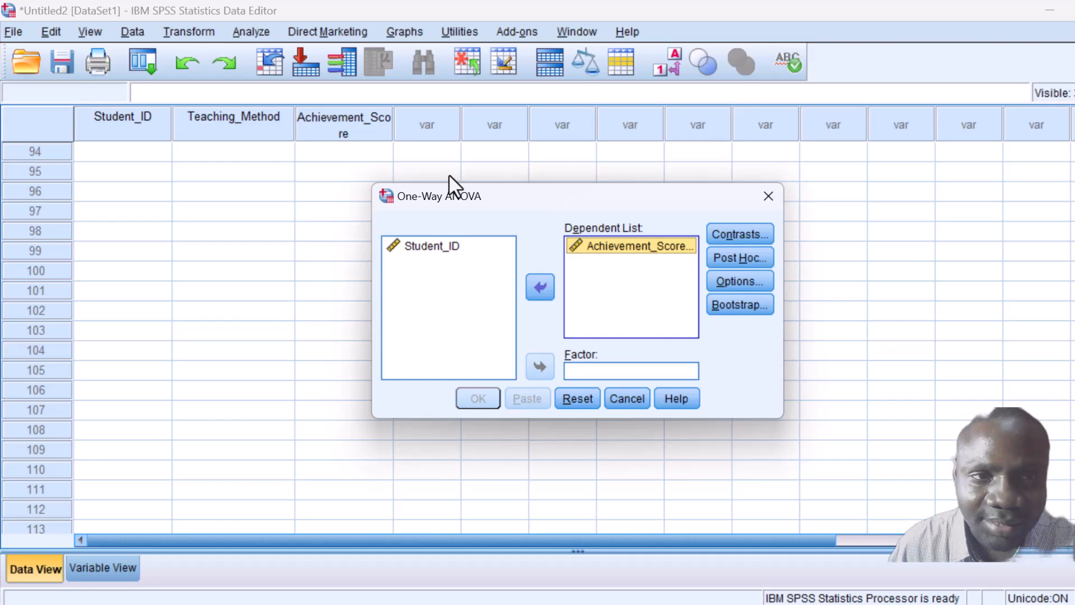
pyautogui.click(760, 199)
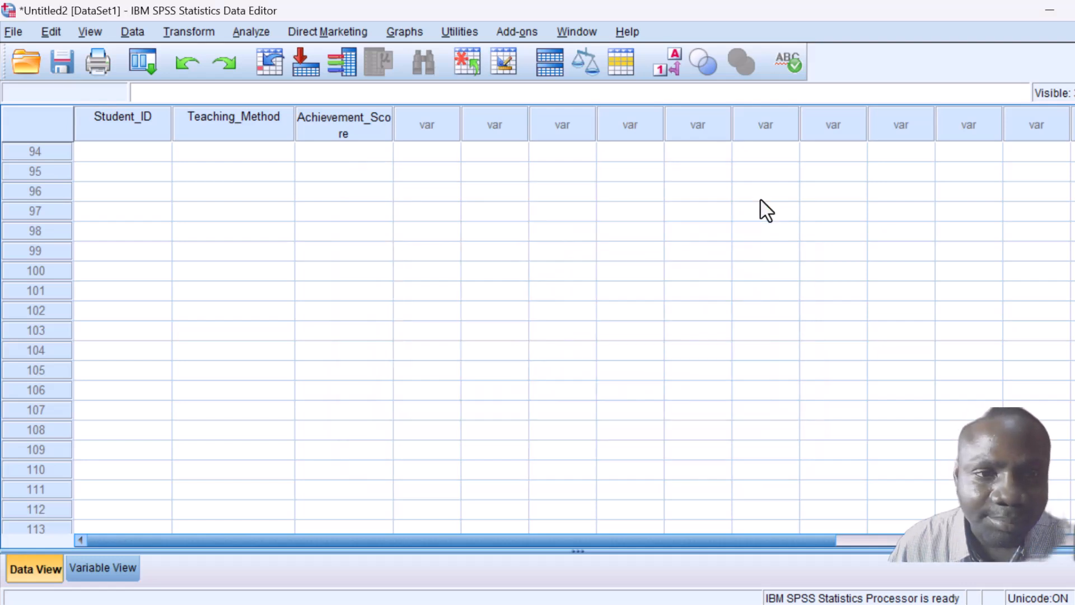
# Copy the Teaching_Method codes of cases 1 to 90 into the first empty column beside Achievement_Score
pyautogui.click(103, 559)
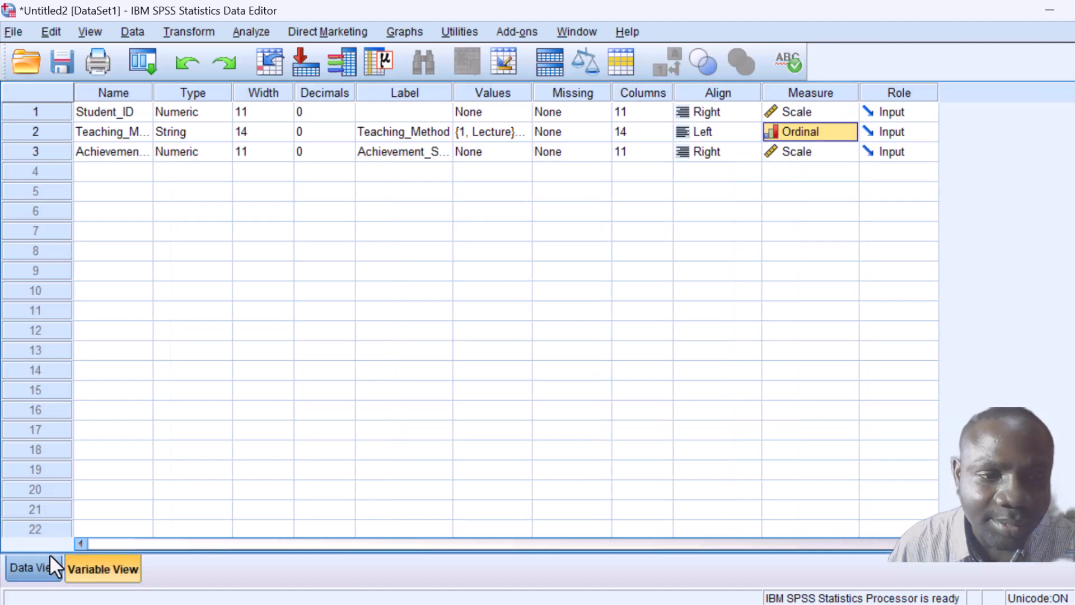
pyautogui.click(28, 568)
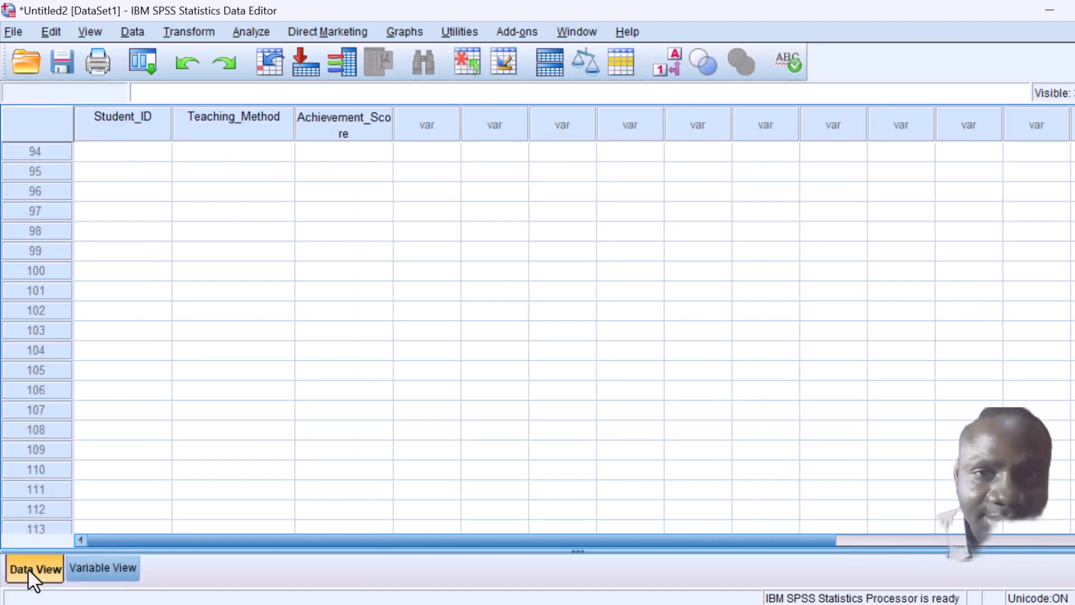
pyautogui.scroll(20, 460, 168)
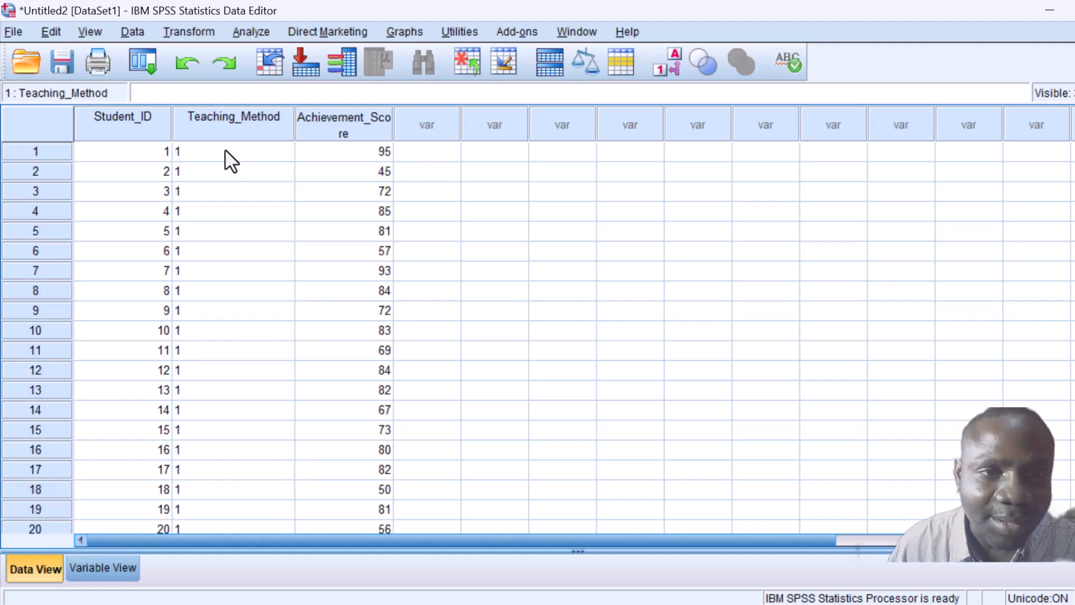
pyautogui.click(226, 151)
pyautogui.hotkey('shift', 'Down')
pyautogui.hotkey('shift', 'Down')
pyautogui.hotkey('shift', 'Down')
pyautogui.hotkey('shift', 'Down')
pyautogui.hotkey('shift', 'Down')
pyautogui.hotkey('shift', 'Down')
pyautogui.hotkey('shift', 'Down')
pyautogui.hotkey('shift', 'Down')
pyautogui.hotkey('shift', 'Down')
pyautogui.hotkey('shift', 'Down')
pyautogui.hotkey('shift', 'Down')
pyautogui.hotkey('shift', 'Down')
pyautogui.hotkey('shift', 'Down')
pyautogui.hotkey('shift', 'Down')
pyautogui.hotkey('shift', 'Down')
pyautogui.hotkey('shift', 'Down')
pyautogui.hotkey('shift', 'Down')
pyautogui.hotkey('shift', 'Down')
pyautogui.hotkey('shift', 'Down')
pyautogui.hotkey('shift', 'Down')
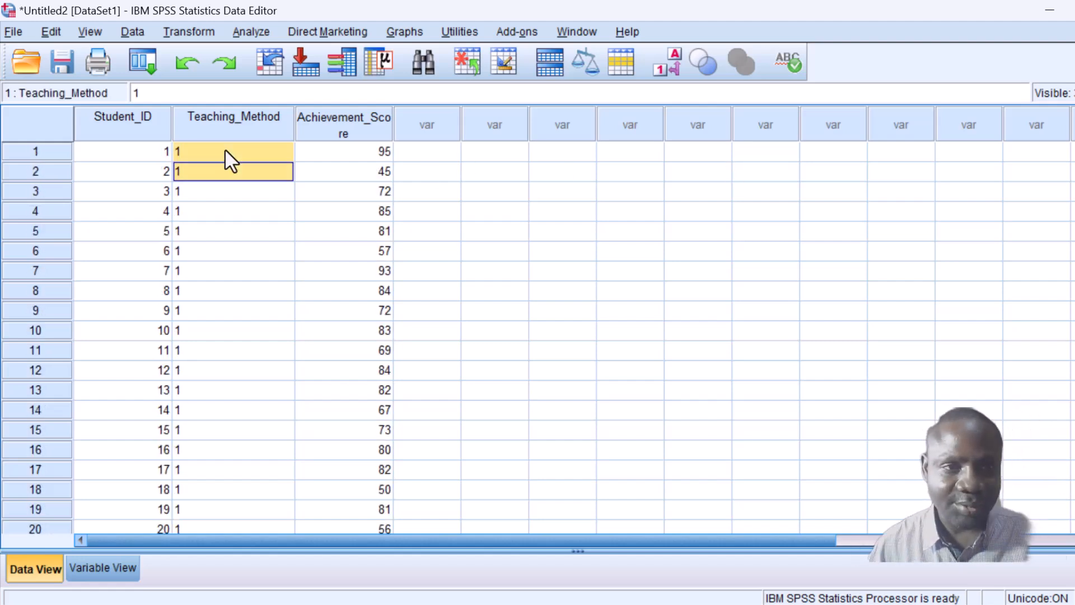
pyautogui.hotkey('shift', 'Down')
pyautogui.hotkey('shift', 'Down')
pyautogui.hotkey('shift', 'Down')
pyautogui.hotkey('shift', 'Down')
pyautogui.hotkey('shift', 'Down')
pyautogui.hotkey('shift', 'Down')
pyautogui.hotkey('shift', 'Down')
pyautogui.hotkey('shift', 'Down')
pyautogui.hotkey('shift', 'Down')
pyautogui.hotkey('shift', 'Down')
pyautogui.hotkey('shift', 'Down')
pyautogui.hotkey('shift', 'Down')
pyautogui.hotkey('shift', 'Down')
pyautogui.hotkey('shift', 'Down')
pyautogui.hotkey('shift', 'Down')
pyautogui.hotkey('shift', 'Down')
pyautogui.hotkey('shift', 'Down')
pyautogui.hotkey('shift', 'Down')
pyautogui.hotkey('shift', 'Down')
pyautogui.hotkey('shift', 'Down')
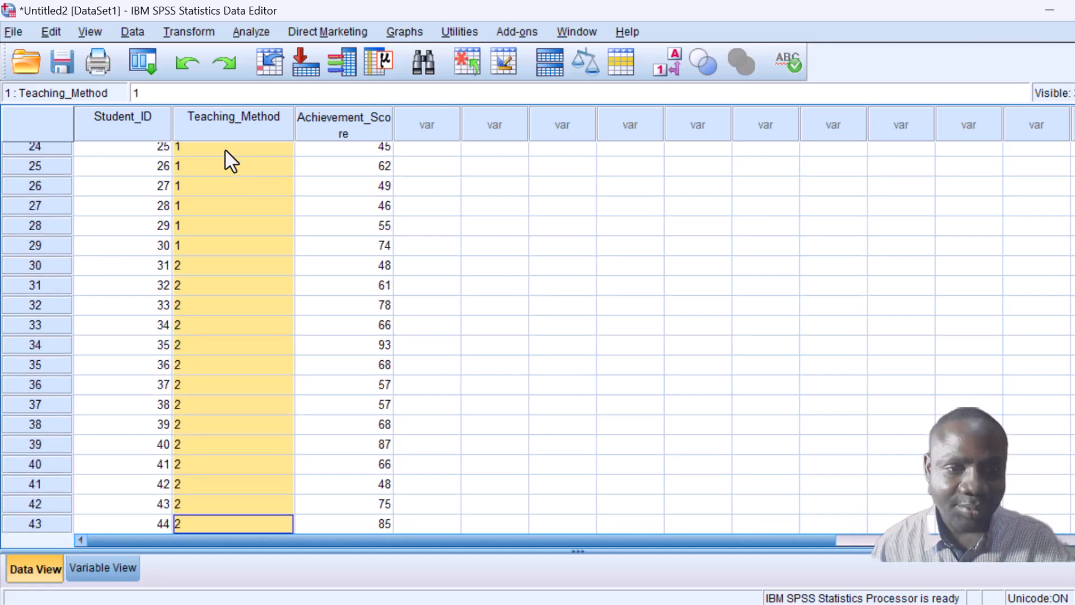
pyautogui.hotkey('shift', 'Down')
pyautogui.hotkey('shift', 'Down')
pyautogui.hotkey('shift', 'Down')
pyautogui.hotkey('shift', 'Down')
pyautogui.hotkey('shift', 'Down')
pyautogui.hotkey('shift', 'Down')
pyautogui.hotkey('shift', 'Down')
pyautogui.hotkey('shift', 'Down')
pyautogui.hotkey('shift', 'Down')
pyautogui.hotkey('shift', 'Down')
pyautogui.hotkey('shift', 'Down')
pyautogui.hotkey('shift', 'Down')
pyautogui.hotkey('shift', 'Down')
pyautogui.hotkey('shift', 'Down')
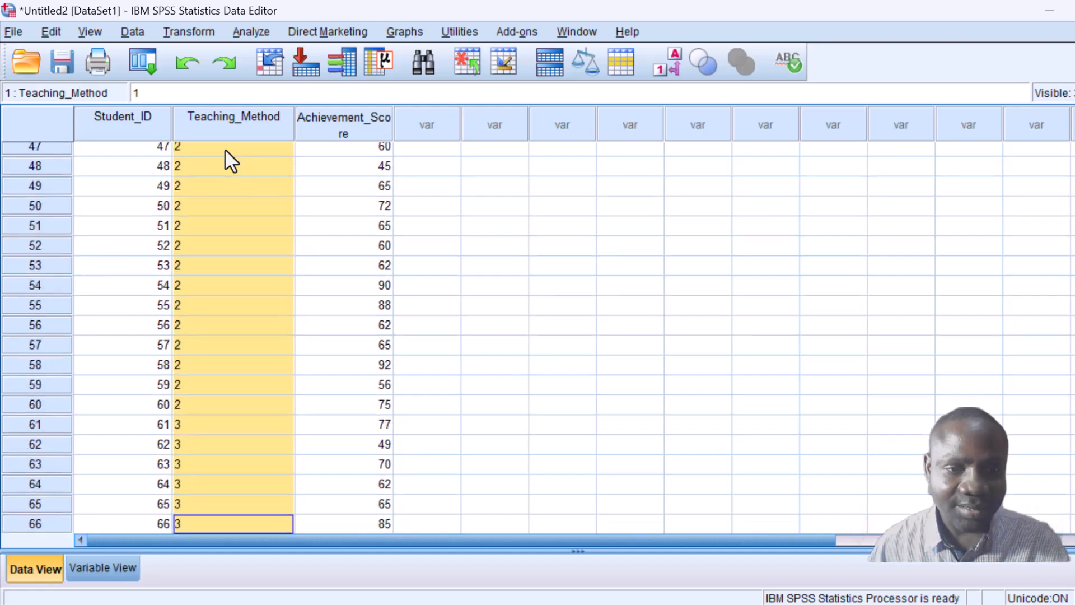
pyautogui.hotkey('shift', 'Down')
pyautogui.hotkey('shift', 'Down')
pyautogui.hotkey('shift', 'Down')
pyautogui.hotkey('shift', 'Down')
pyautogui.hotkey('shift', 'Down')
pyautogui.hotkey('shift', 'Down')
pyautogui.hotkey('shift', 'Down')
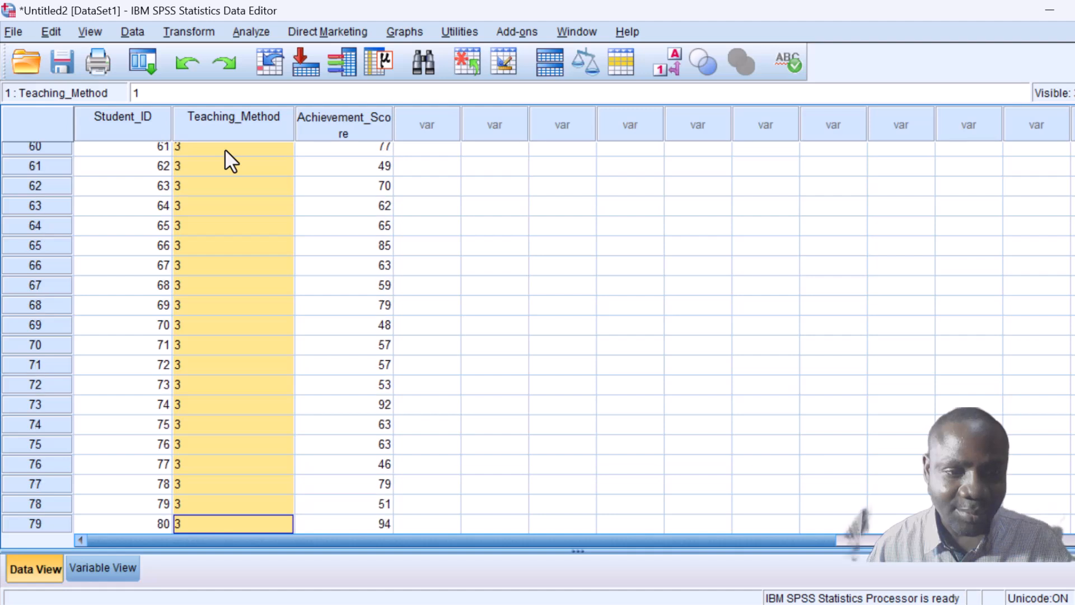
pyautogui.hotkey('shift', 'Down')
pyautogui.hotkey('shift', 'Down')
pyautogui.hotkey('shift', 'Down')
pyautogui.hotkey('shift', 'Down')
pyautogui.hotkey('shift', 'Down')
pyautogui.hotkey('shift', 'Down')
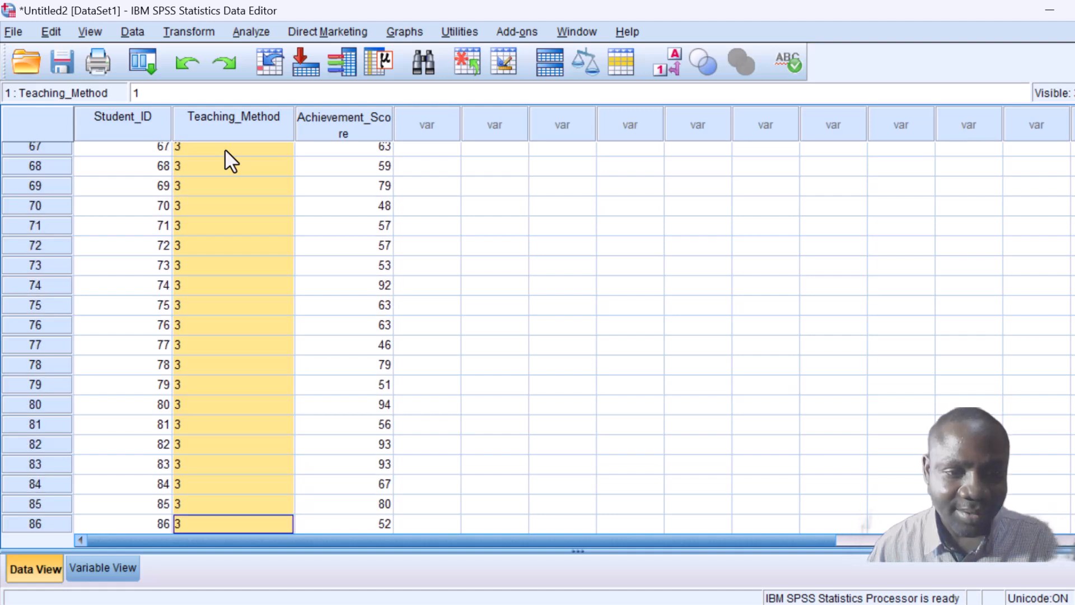
pyautogui.hotkey('shift', 'Down')
pyautogui.hotkey('shift', 'Up')
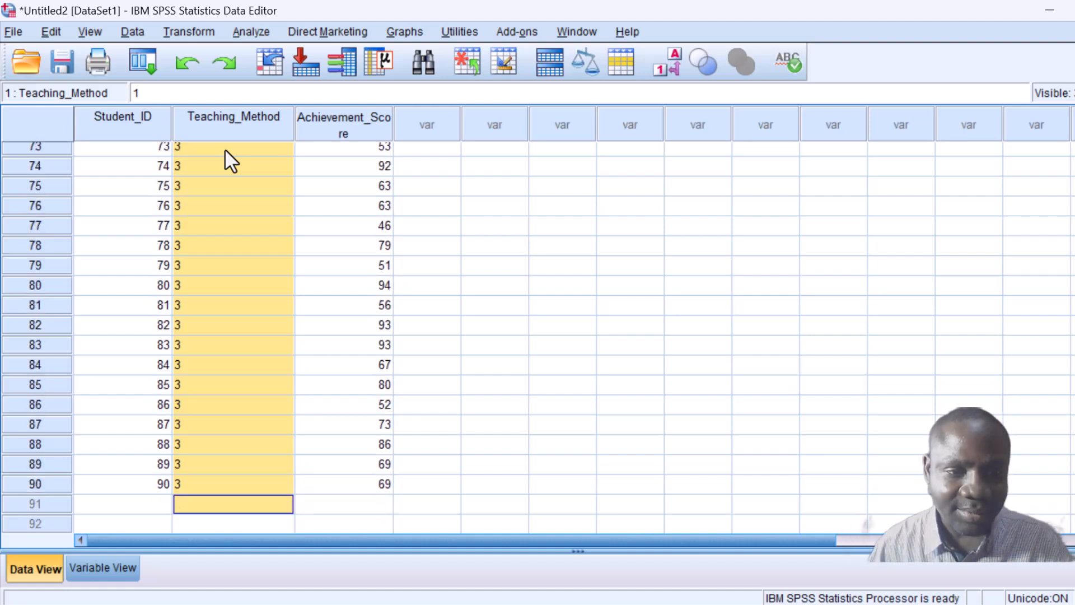
pyautogui.hotkey('shift', 'Up')
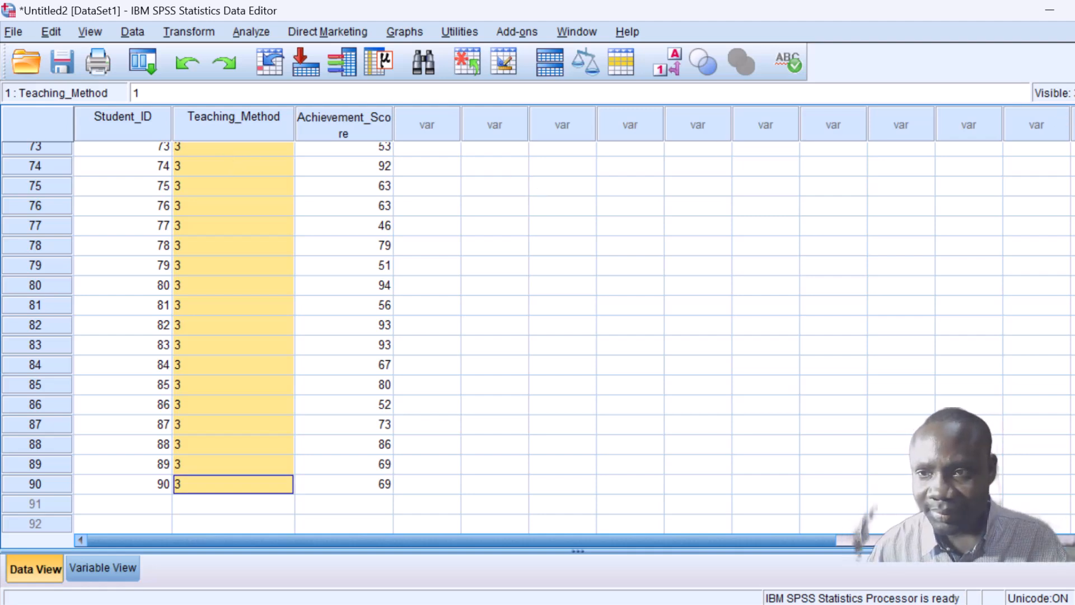
pyautogui.scroll(20, 538, 336)
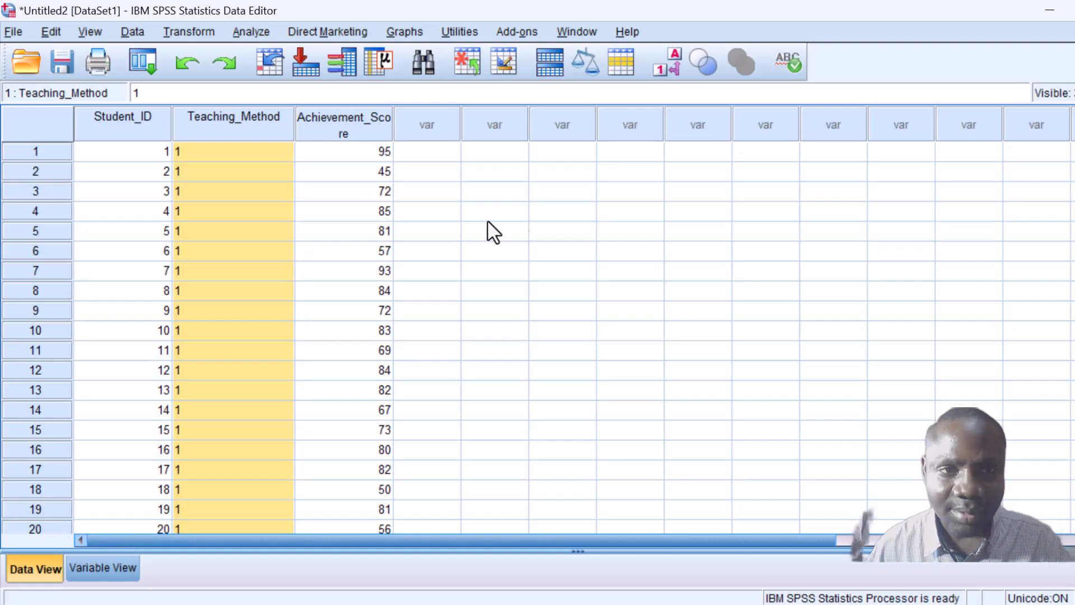
pyautogui.click(432, 139)
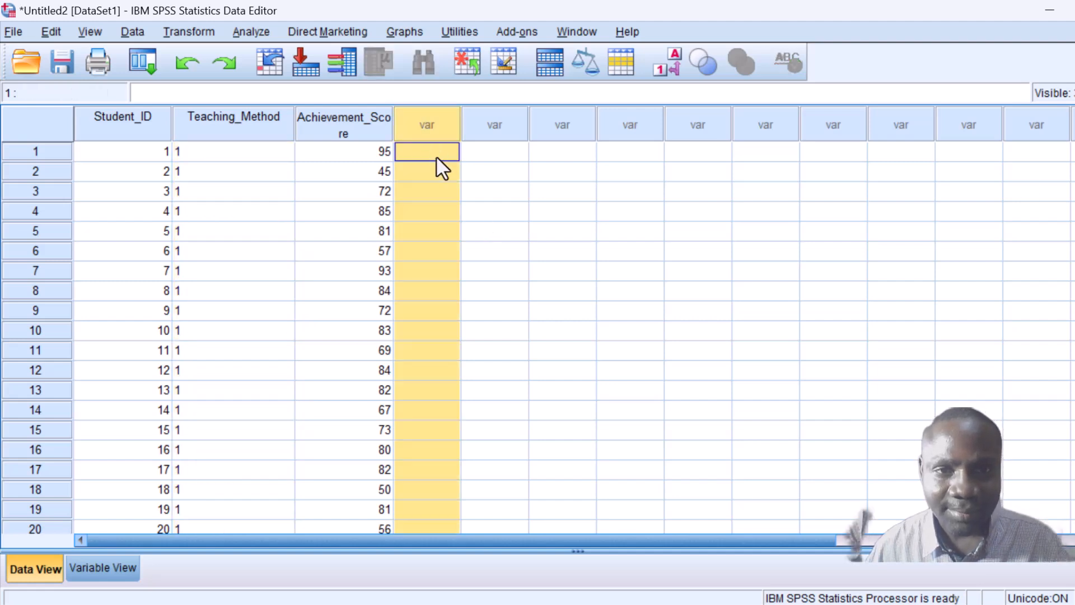
pyautogui.click(437, 159)
pyautogui.hotkey('ctrl', 'v')
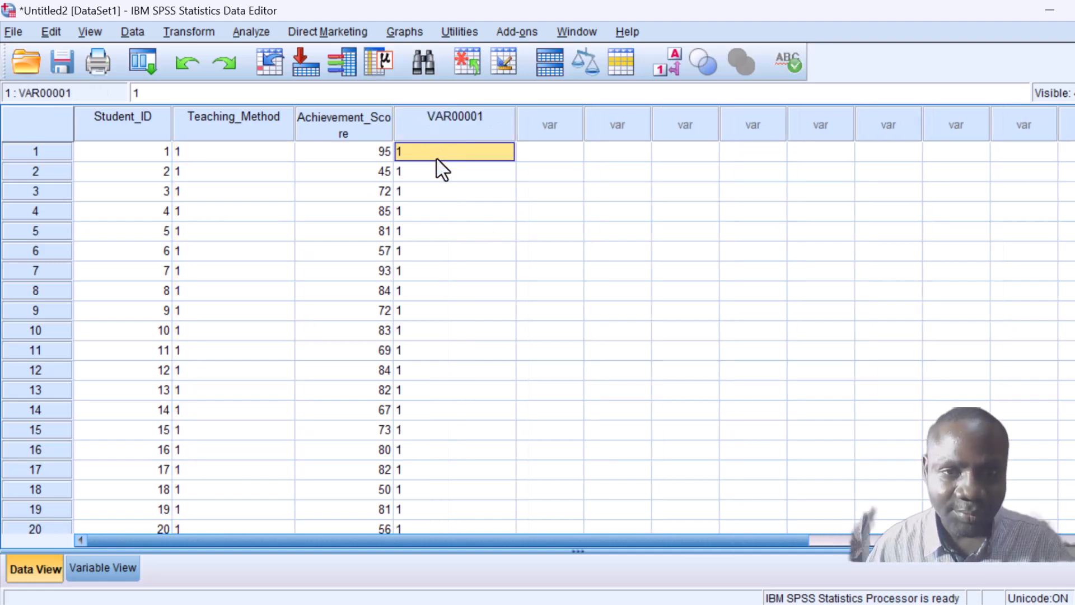
# Set the variable type of Teaching_Method to Numeric, accepting the loss of value labels, and check the codes in the data
pyautogui.click(93, 573)
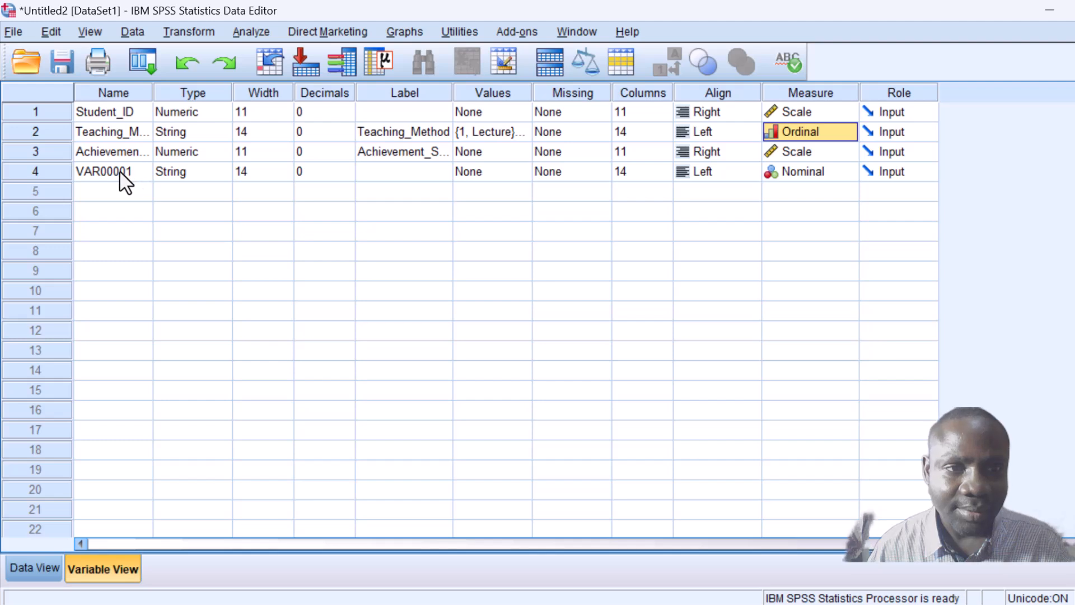
pyautogui.click(206, 132)
pyautogui.click(222, 133)
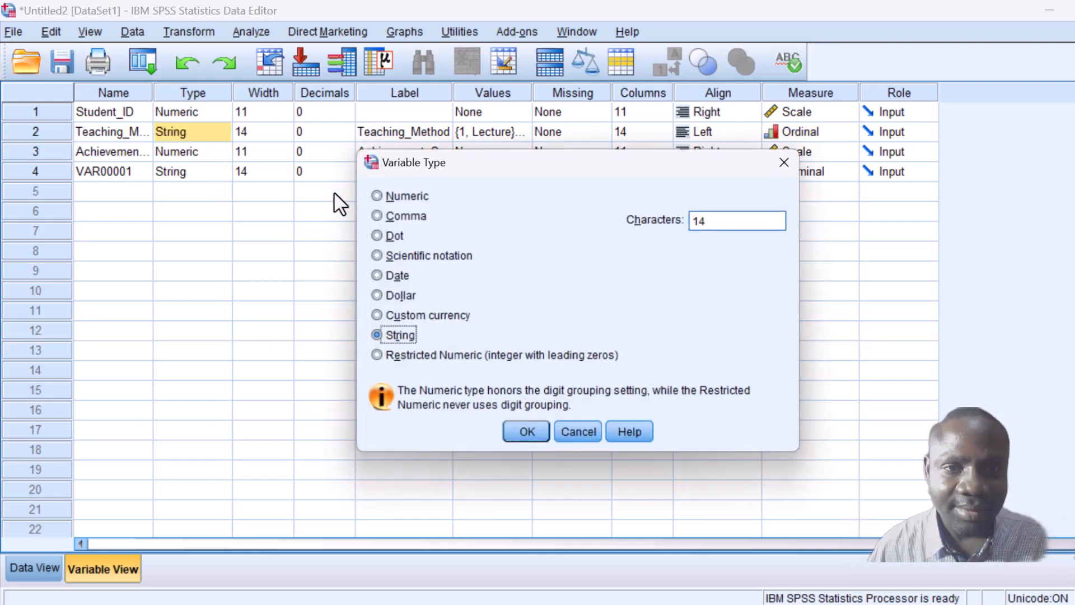
pyautogui.click(376, 196)
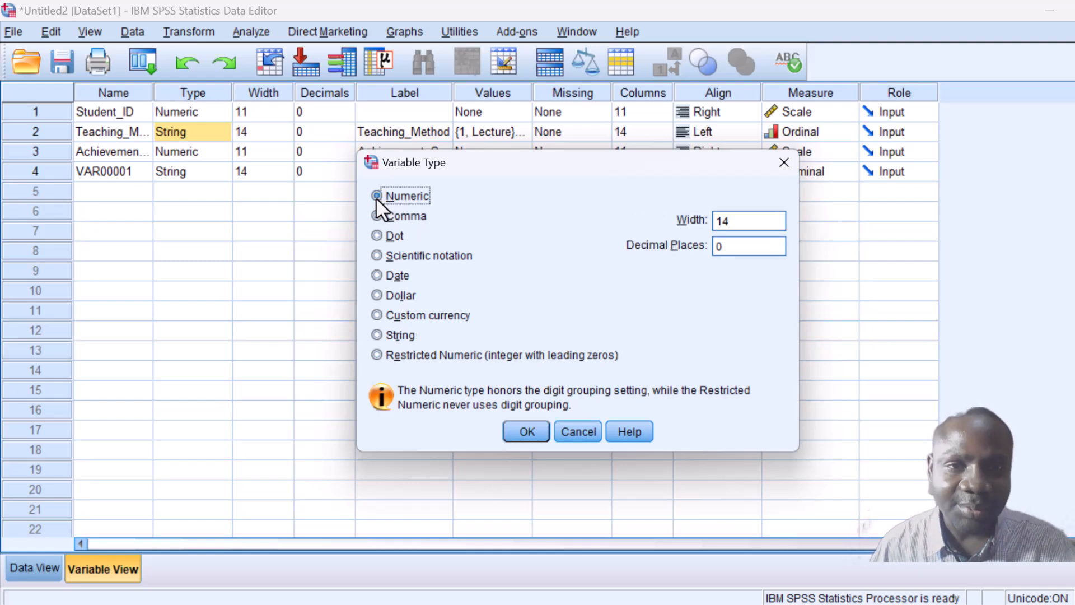
pyautogui.click(509, 431)
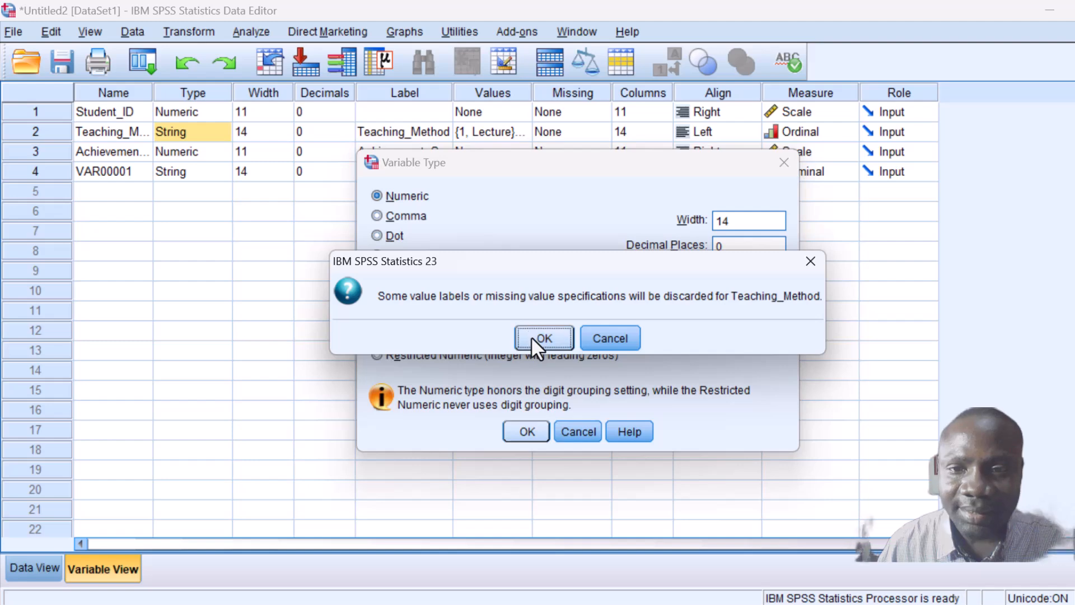
pyautogui.click(532, 337)
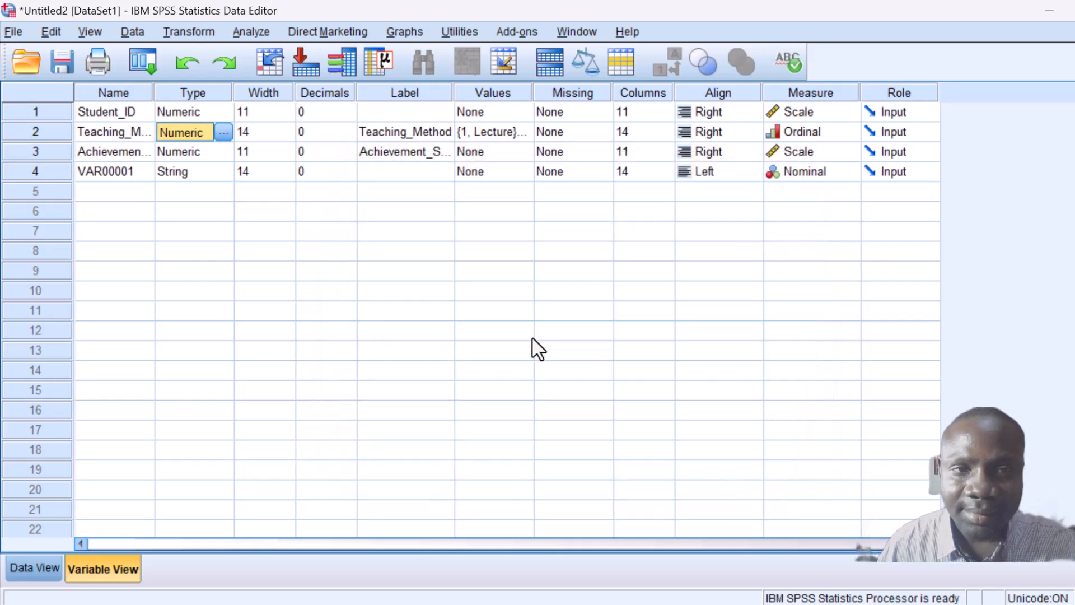
pyautogui.click(43, 567)
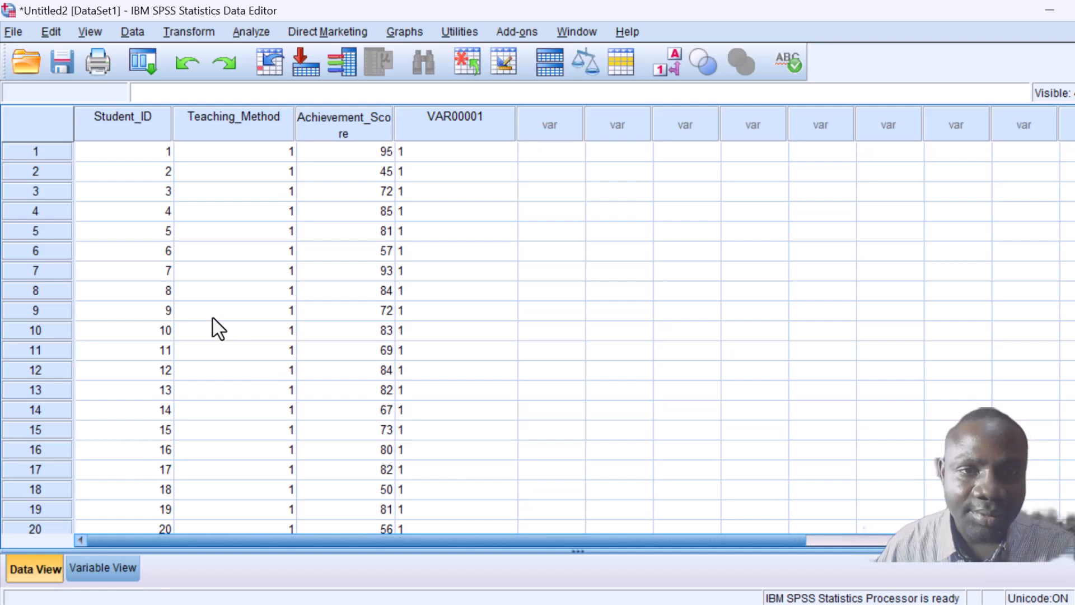
# Check whether Teaching_Method is offered as a variable for a one-way ANOVA, and leave without running the analysis
pyautogui.click(188, 28)
pyautogui.moveTo(257, 27)
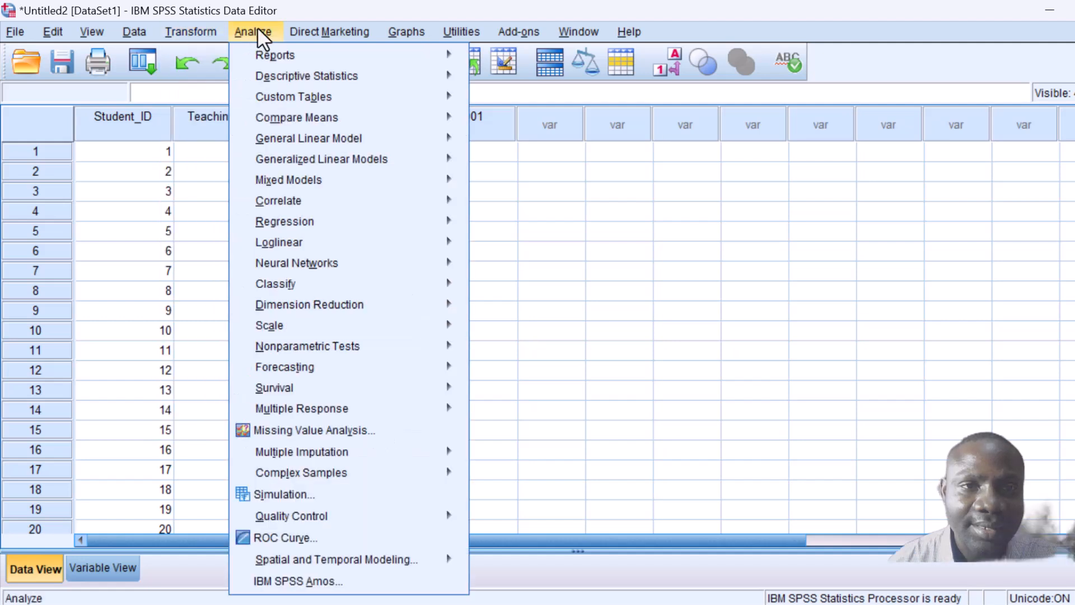
pyautogui.moveTo(379, 111)
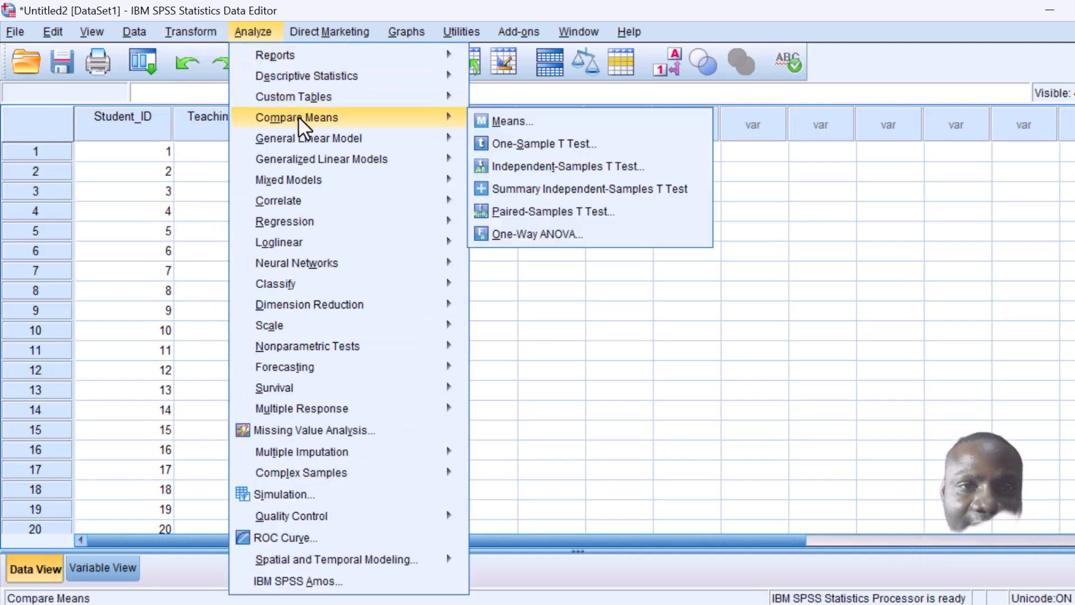
pyautogui.click(546, 234)
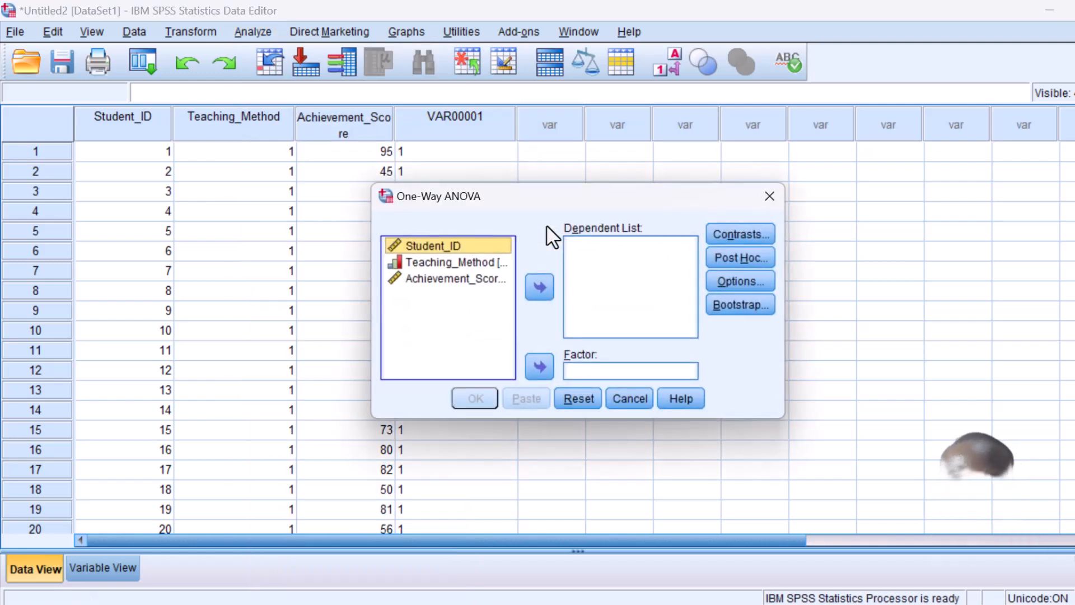
pyautogui.click(478, 262)
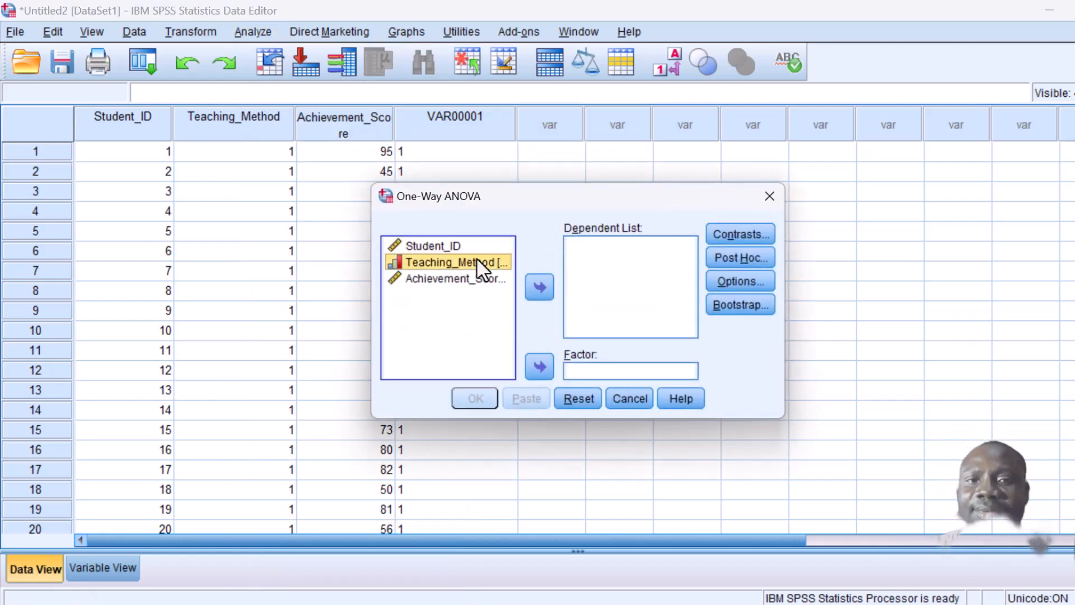
pyautogui.click(768, 196)
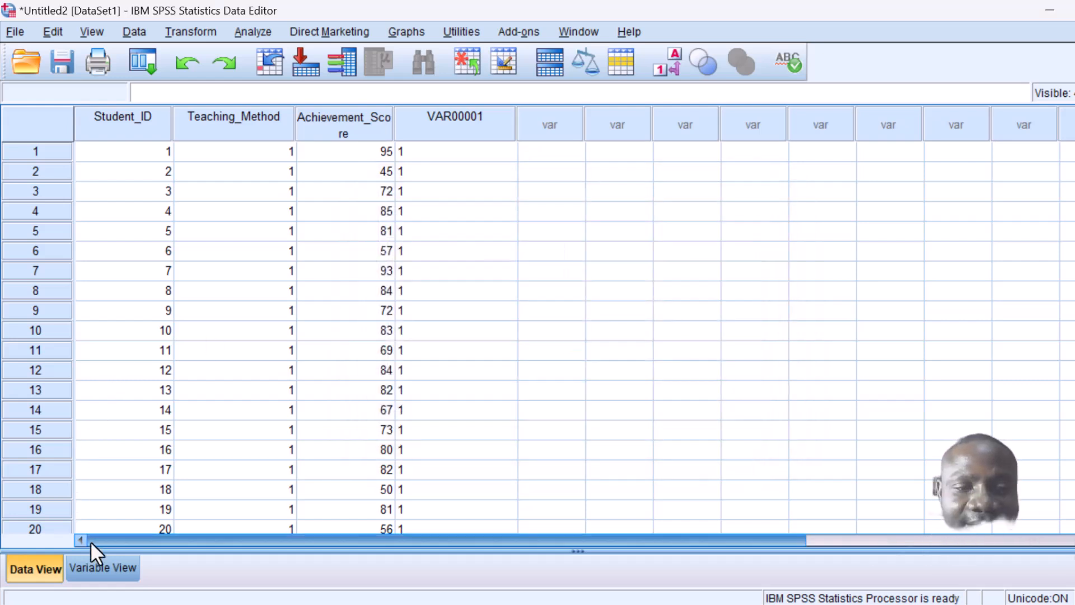
# Set the measurement level of Teaching_Method to Nominal and return to the data
pyautogui.click(99, 562)
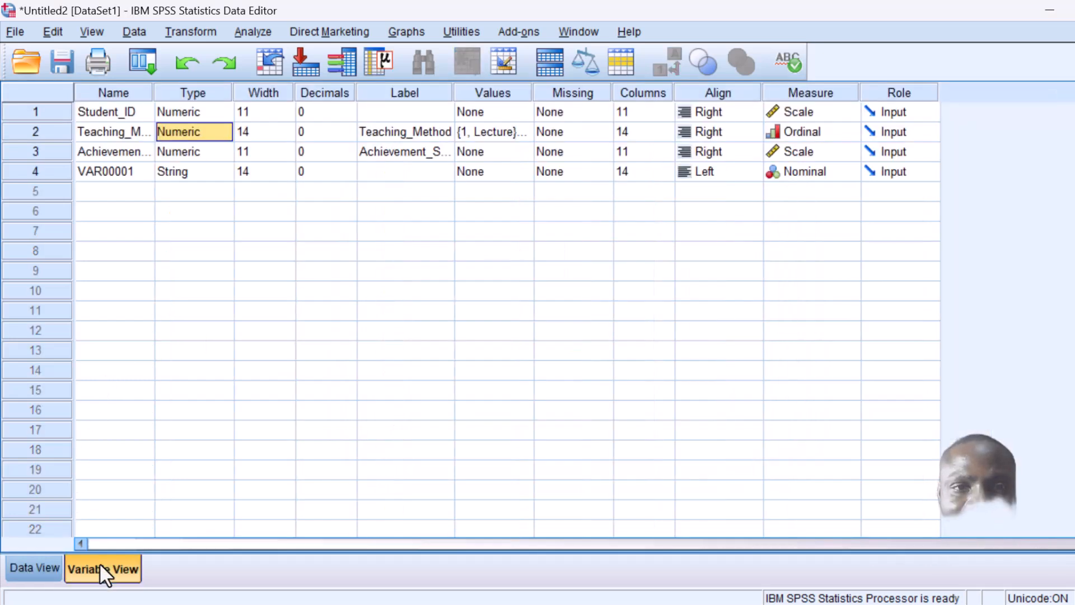
pyautogui.click(792, 134)
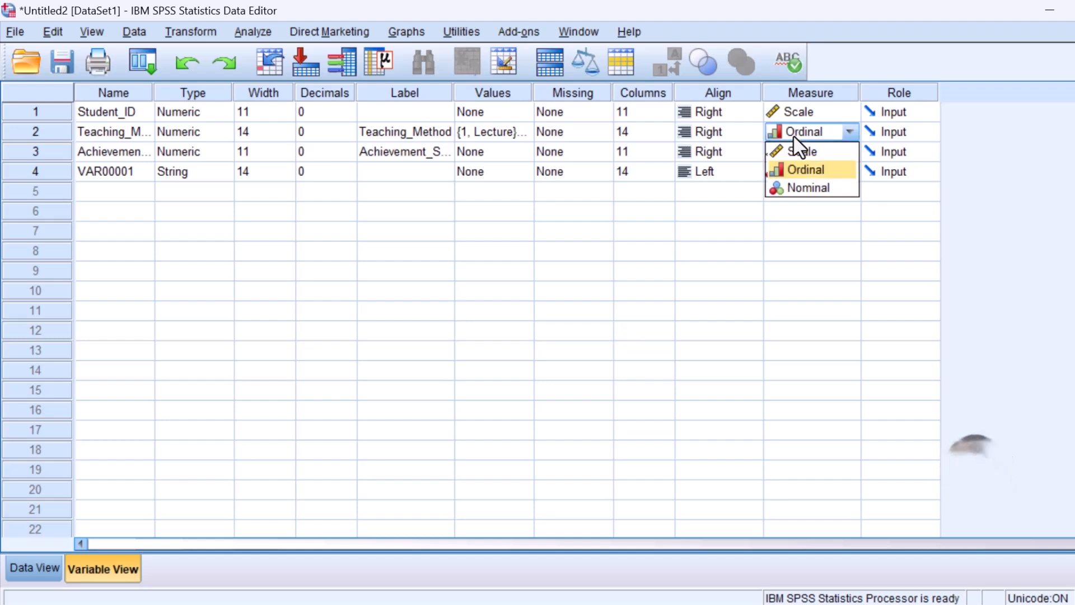
pyautogui.click(805, 188)
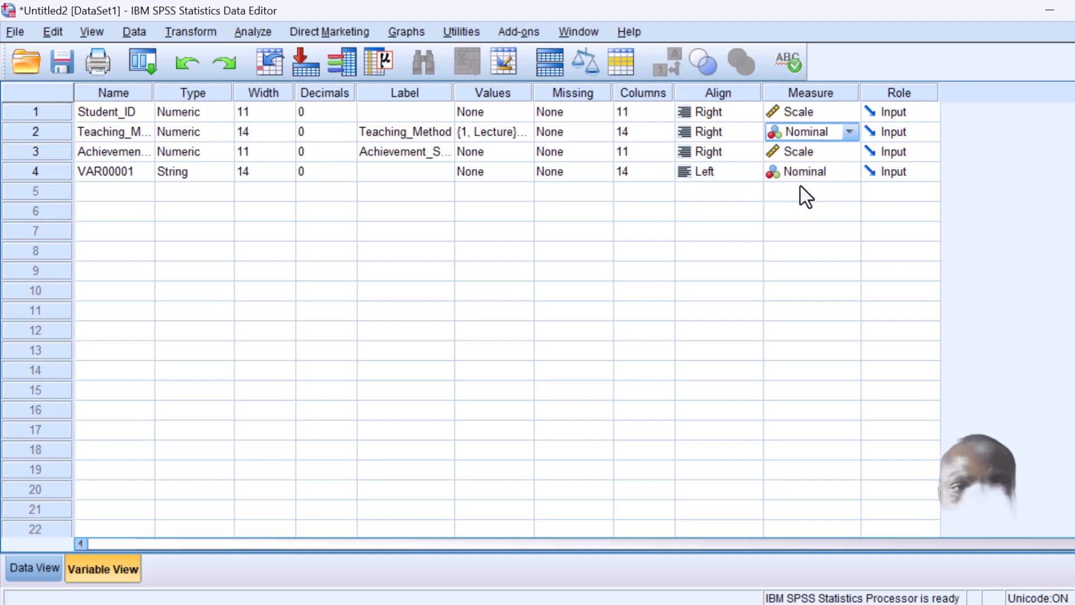
pyautogui.click(22, 569)
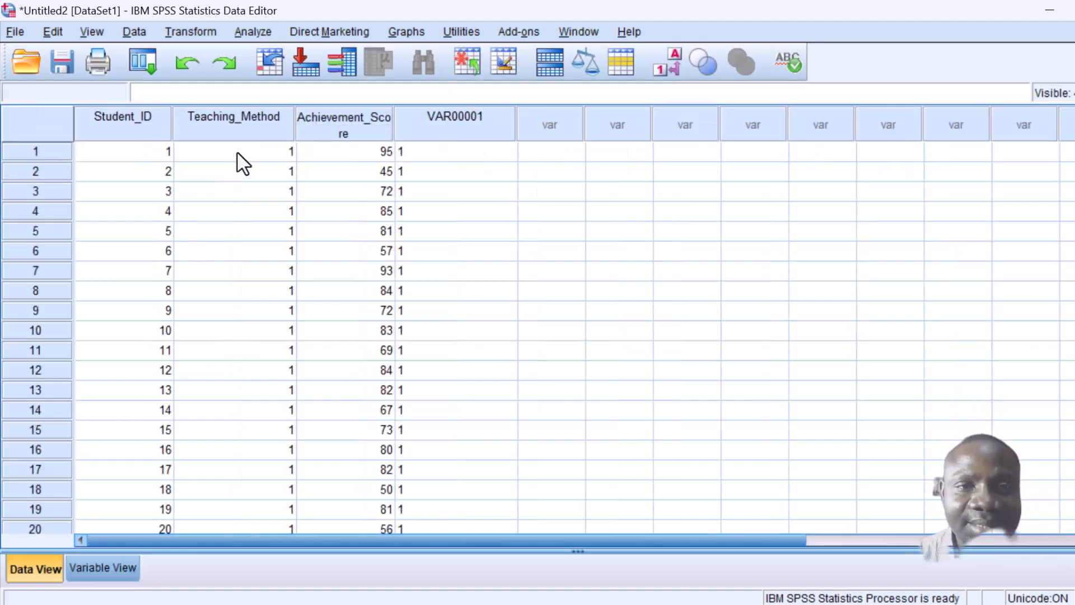
# Undo the copied column, the type change and the recoding to restore the original text entries of Teaching_Method
pyautogui.click(186, 63)
pyautogui.click(184, 66)
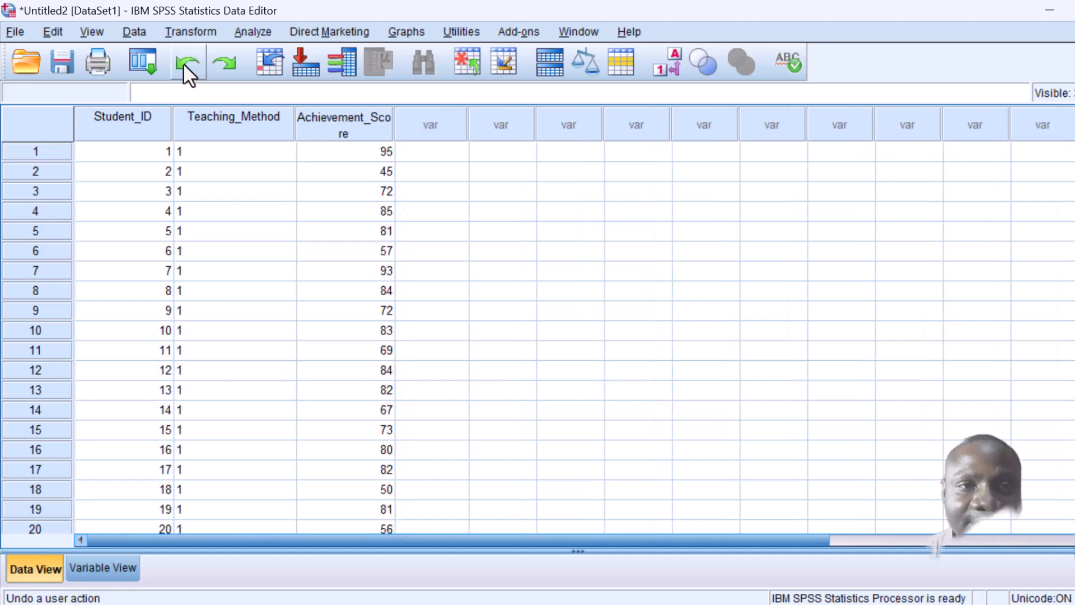
pyautogui.click(185, 65)
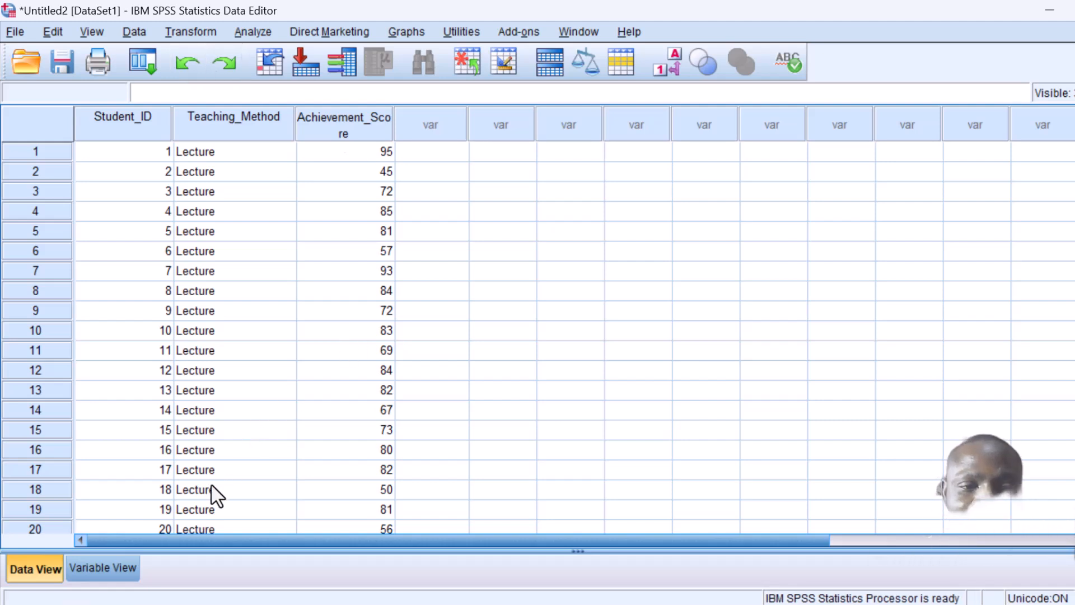
# Set the variable type of Teaching_Method to Numeric, accept discarding its value labels, and return to the data
pyautogui.click(105, 568)
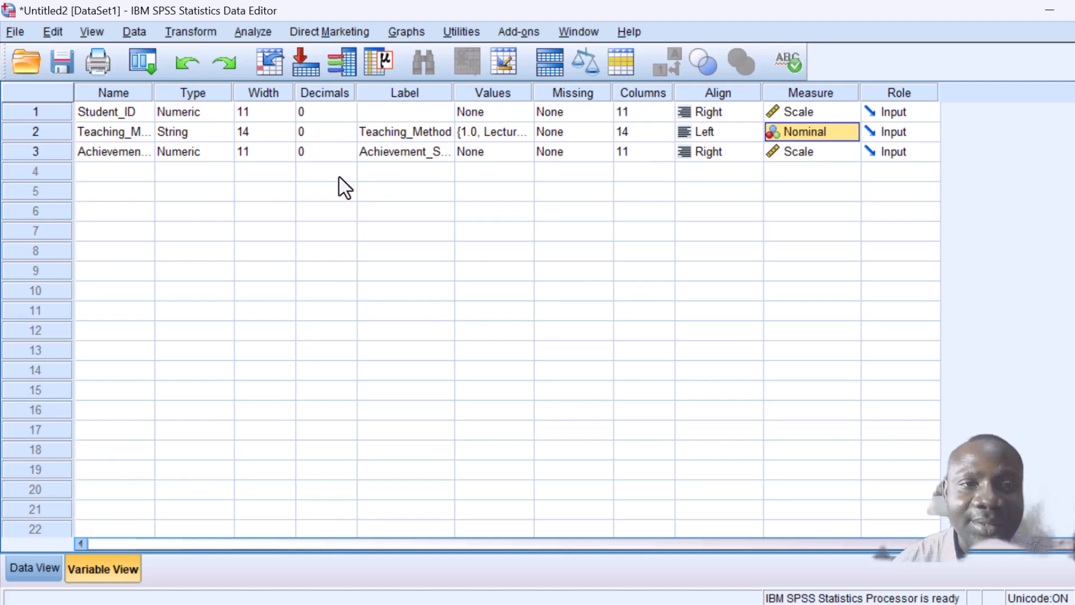
pyautogui.click(211, 135)
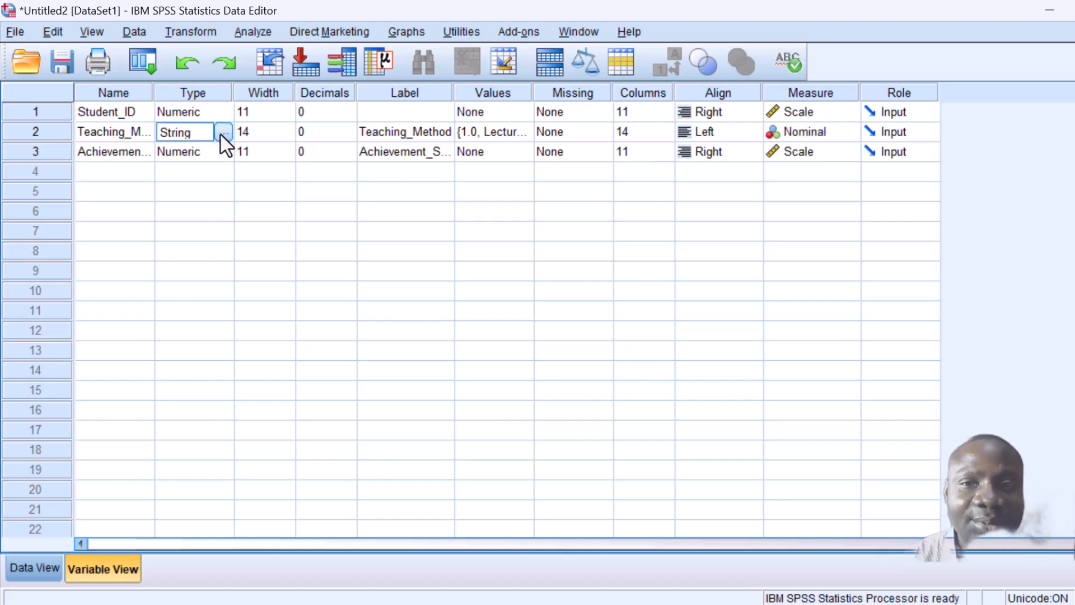
pyautogui.click(223, 132)
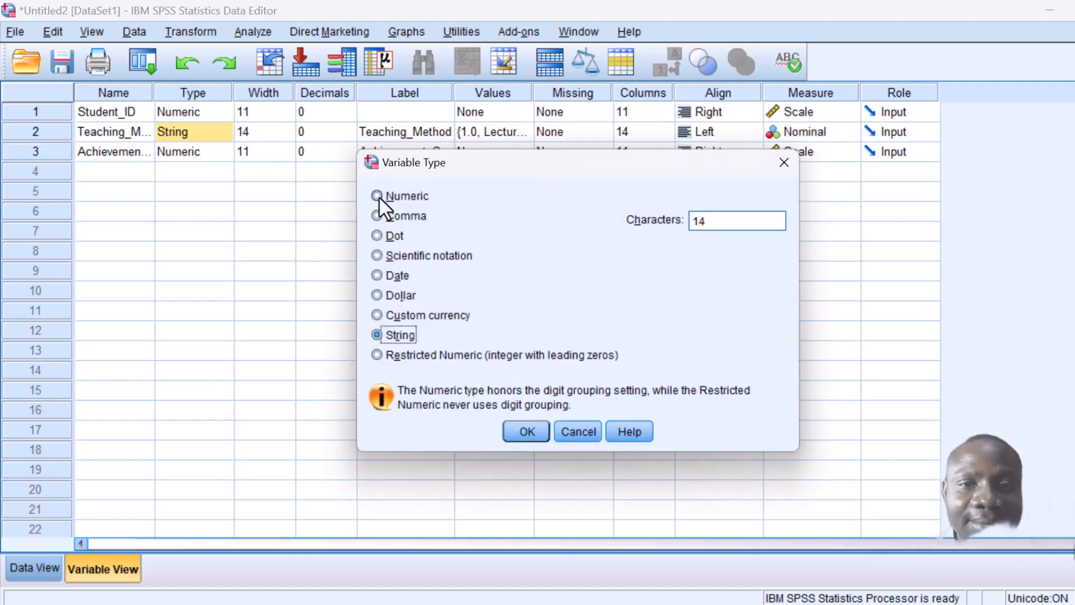
pyautogui.click(377, 196)
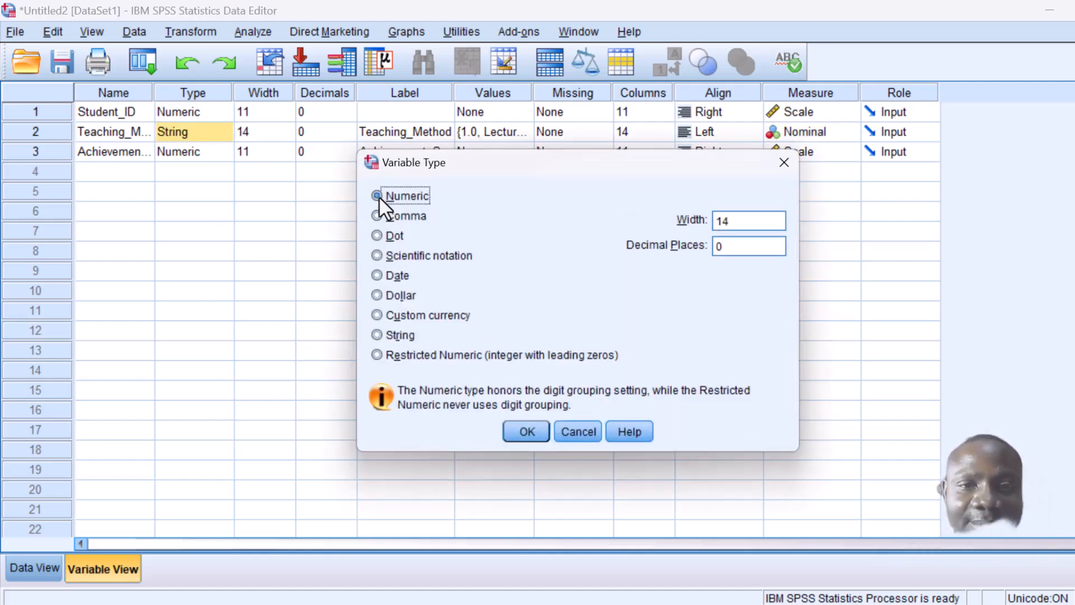
pyautogui.click(523, 438)
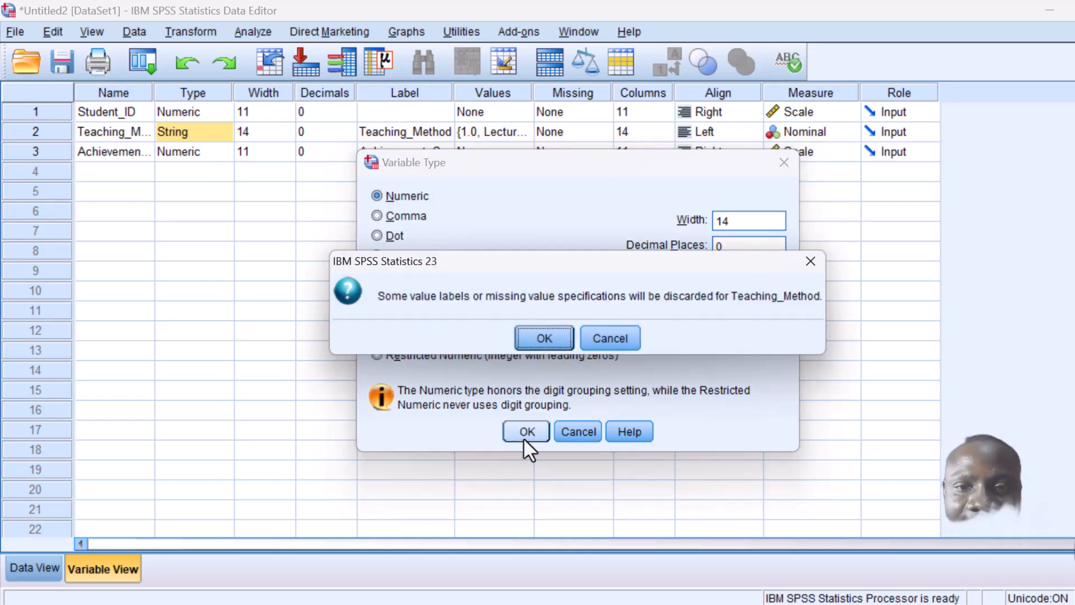
pyautogui.click(542, 339)
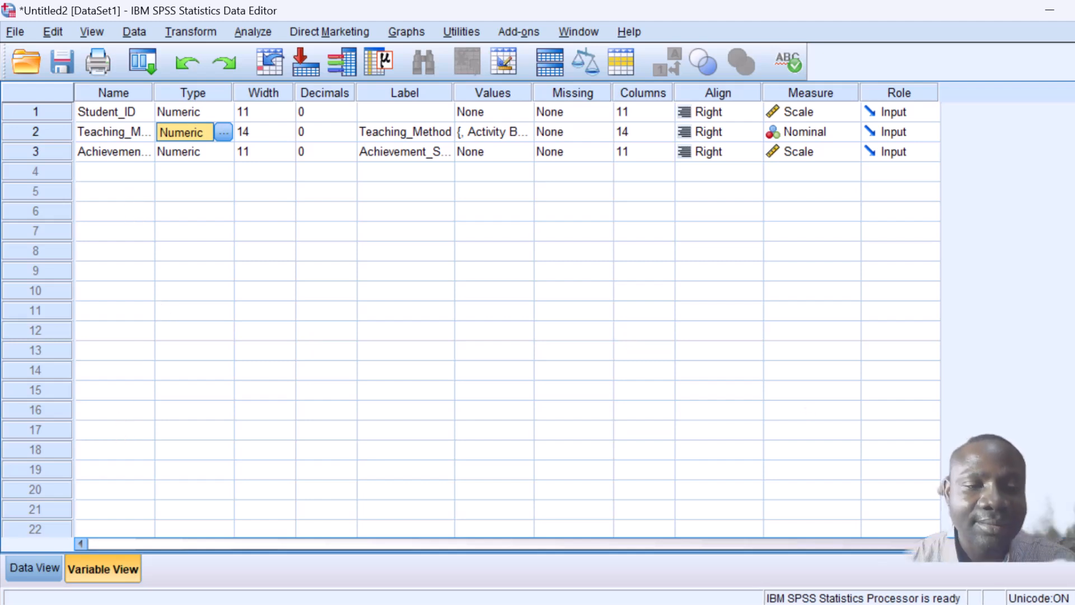
pyautogui.click(32, 571)
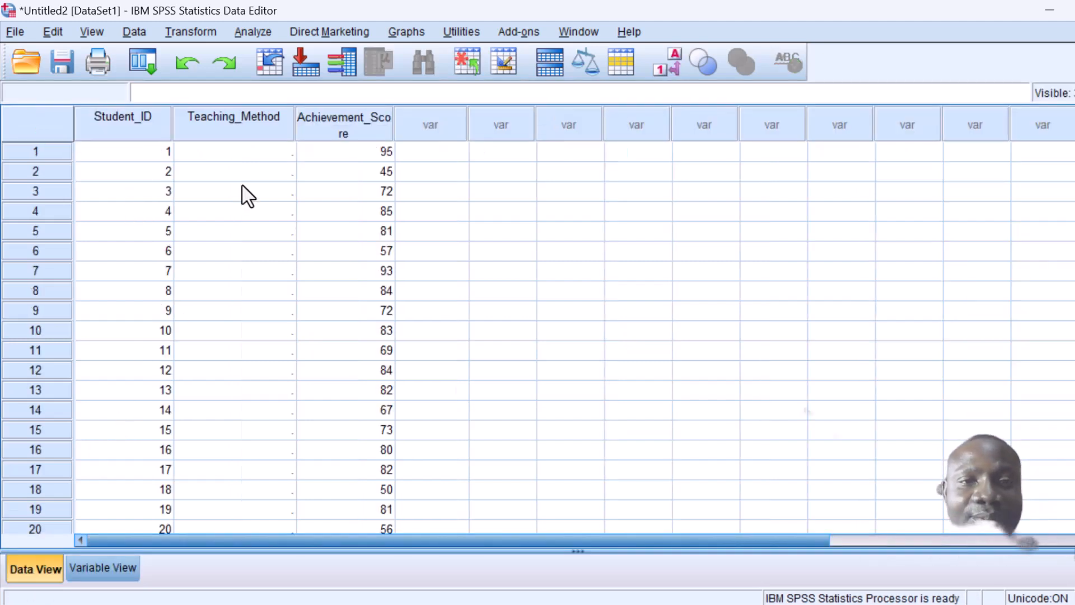
# Try pasting the copied content into Teaching_Method from row 1, and undo the paste while keeping the numeric type
pyautogui.click(269, 157)
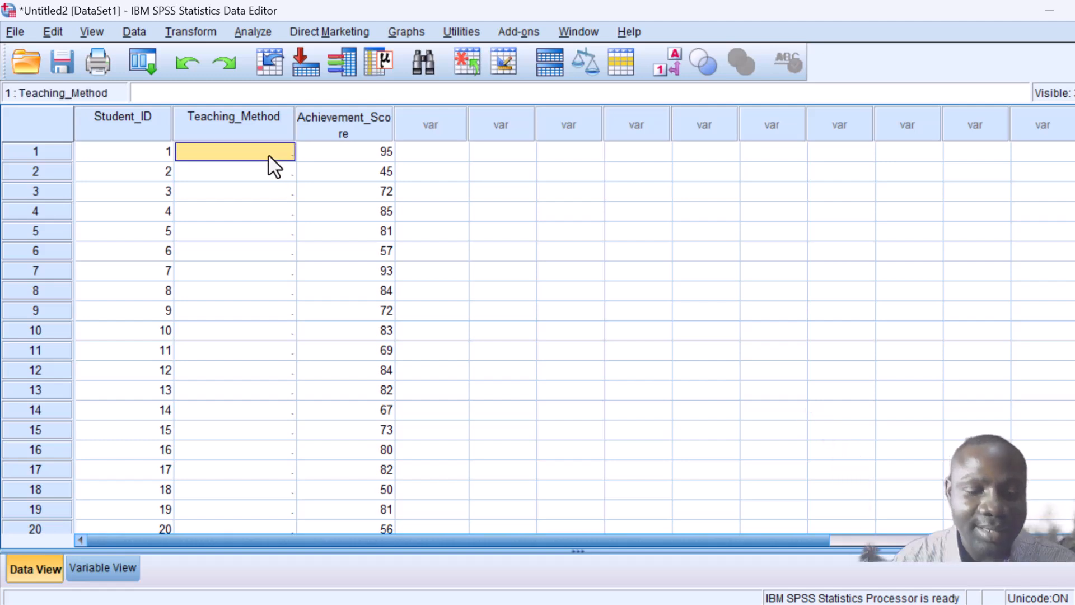
pyautogui.hotkey('ctrl', 'v')
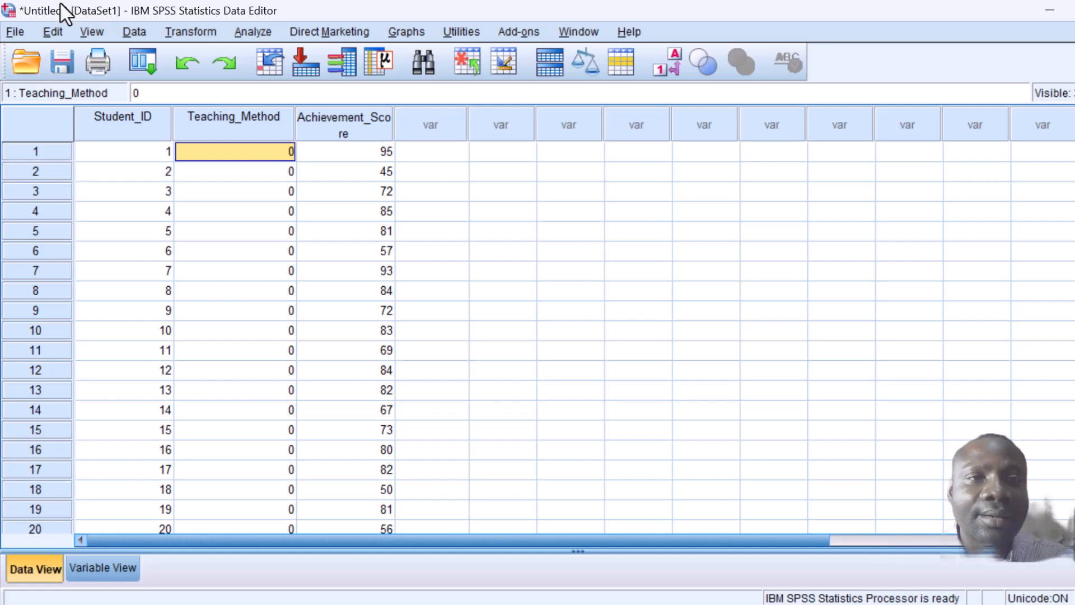
pyautogui.click(190, 65)
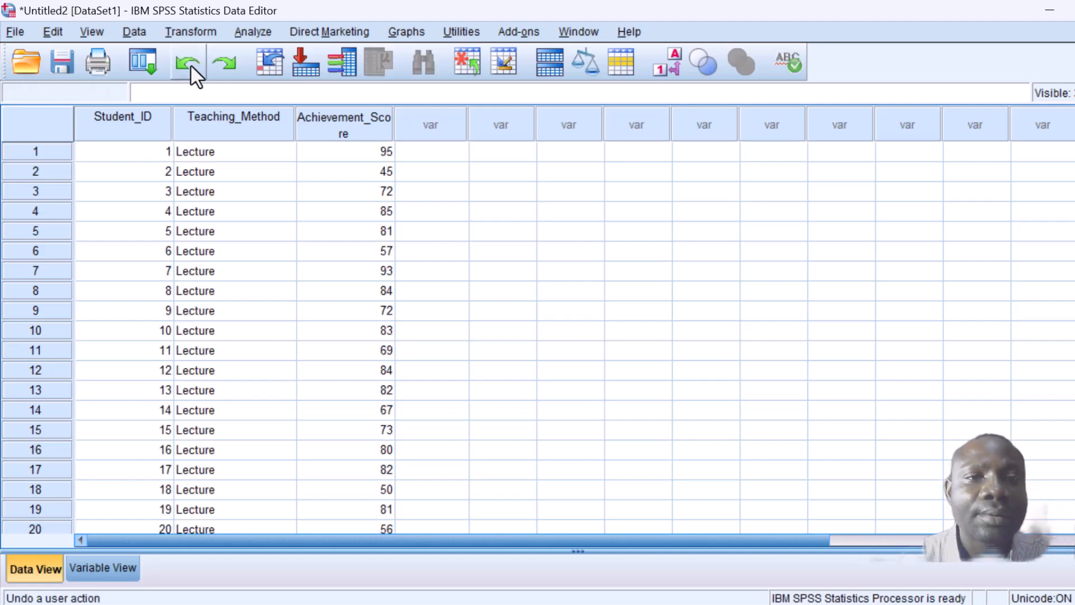
pyautogui.click(213, 60)
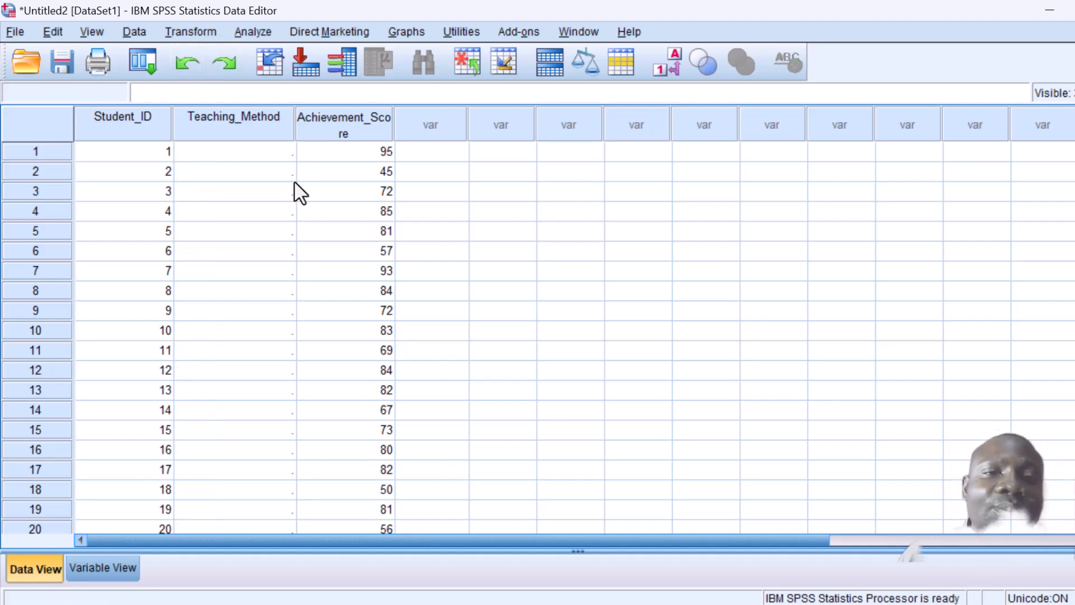
# Enter code 1 in Teaching_Method for rows 1 to 30
pyautogui.click(270, 153)
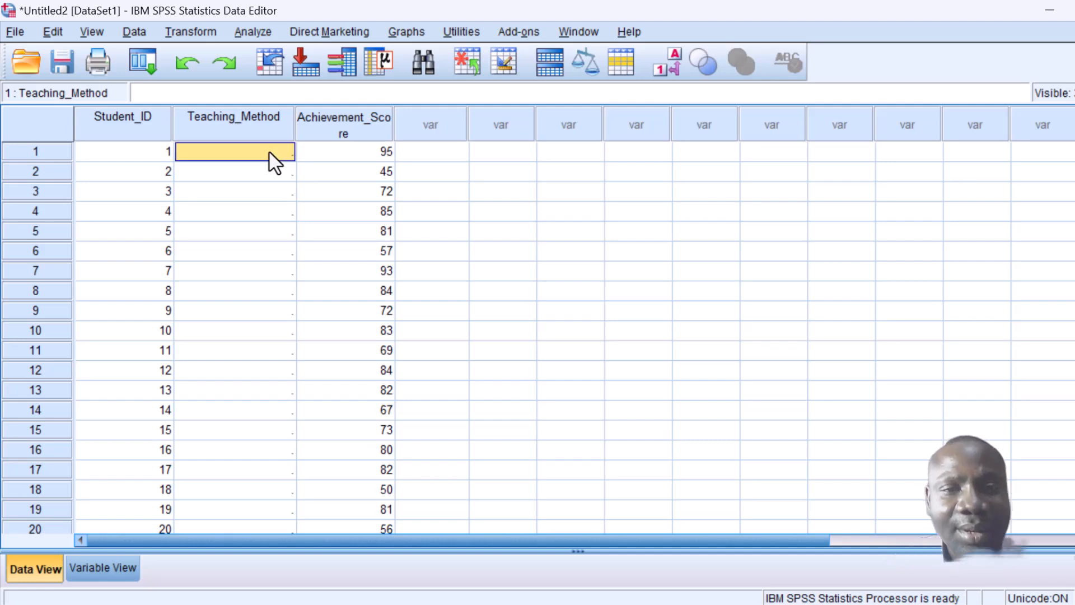
pyautogui.write('1')
pyautogui.press('Return')
pyautogui.write('1')
pyautogui.press('Return')
pyautogui.write('1')
pyautogui.press('Return')
pyautogui.write('1')
pyautogui.press('Return')
pyautogui.write('1')
pyautogui.press('Return')
pyautogui.write('1')
pyautogui.press('Return')
pyautogui.write('1')
pyautogui.press('Return')
pyautogui.write('1')
pyautogui.press('Return')
pyautogui.write('1')
pyautogui.press('Return')
pyautogui.write('1 1 1')
pyautogui.press('Return')
pyautogui.write('1')
pyautogui.press('Return')
pyautogui.write('1')
pyautogui.press('Return')
pyautogui.write('1')
pyautogui.press('Return')
pyautogui.write('1')
pyautogui.press('Return')
pyautogui.write('1')
pyautogui.press('Return')
pyautogui.write('1')
pyautogui.press('Return')
pyautogui.write('1')
pyautogui.press('Return')
pyautogui.write('1')
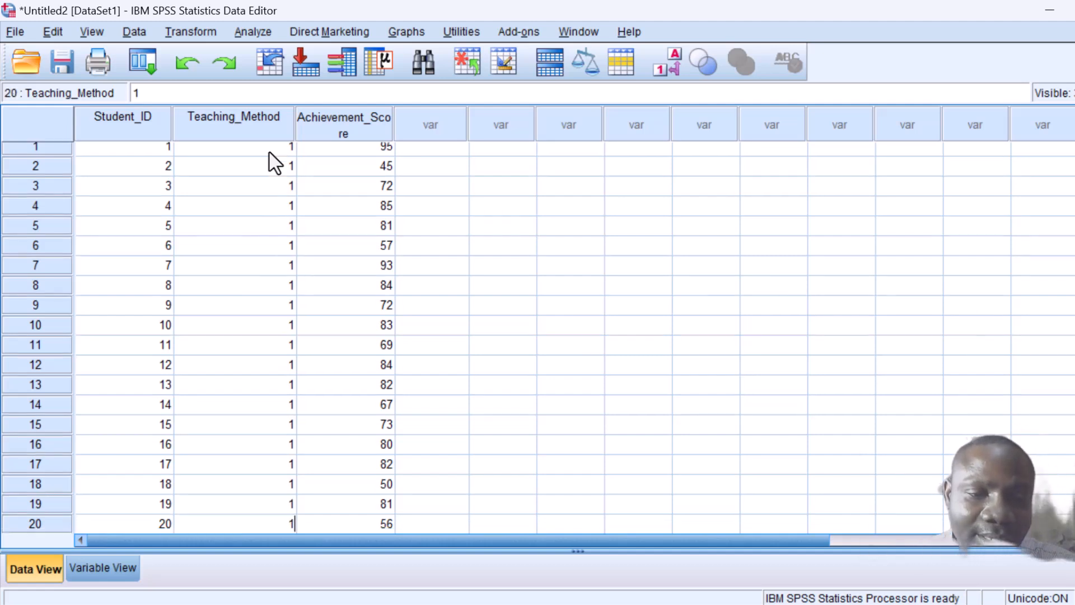
pyautogui.press('Return')
pyautogui.write('1')
pyautogui.press('Return')
pyautogui.write('1 1 1')
pyautogui.press('Return')
pyautogui.write('1')
pyautogui.press('Return')
pyautogui.write('1')
pyautogui.press('Return')
pyautogui.write('1')
pyautogui.press('Return')
pyautogui.write('1')
pyautogui.press('Return')
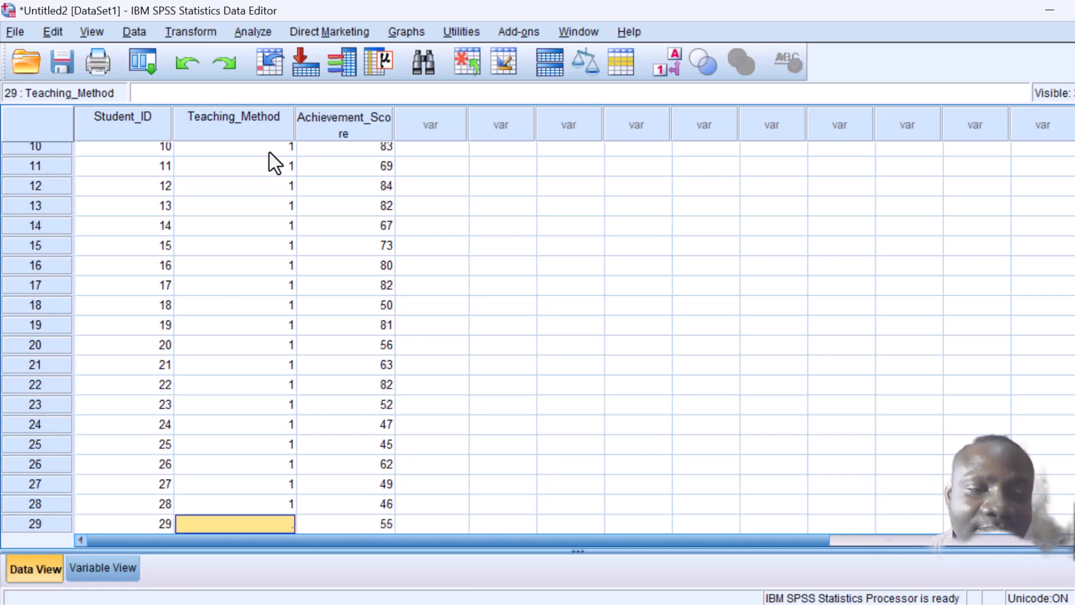
pyautogui.write('1')
pyautogui.press('Return')
pyautogui.write('1')
pyautogui.press('Return')
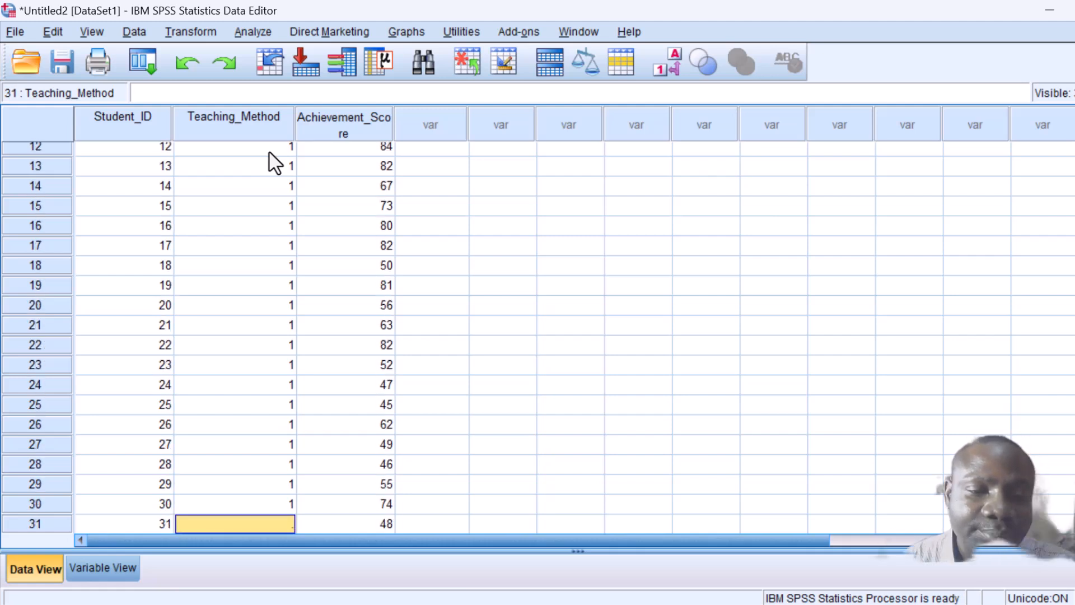
# Enter code 2 in Teaching_Method for rows 31 to 60
pyautogui.write('2')
pyautogui.press('Return')
pyautogui.write('2')
pyautogui.press('Return')
pyautogui.write('2')
pyautogui.press('Return')
pyautogui.write('2')
pyautogui.press('Return')
pyautogui.write('2')
pyautogui.press('Return')
pyautogui.write('2')
pyautogui.press('Return')
pyautogui.write('2')
pyautogui.press('Return')
pyautogui.write('2')
pyautogui.press('Return')
pyautogui.write('2')
pyautogui.press('Return')
pyautogui.write('2')
pyautogui.press('Return')
pyautogui.write('2')
pyautogui.press('Return')
pyautogui.write('2')
pyautogui.press('Return')
pyautogui.write('2')
pyautogui.press('Return')
pyautogui.write('2')
pyautogui.press('Return')
pyautogui.write('2')
pyautogui.press('Return')
pyautogui.write('2')
pyautogui.press('Return')
pyautogui.write('2')
pyautogui.press('Return')
pyautogui.write('2')
pyautogui.press('Return')
pyautogui.write('2')
pyautogui.press('Return')
pyautogui.write('2')
pyautogui.press('Return')
pyautogui.write('2')
pyautogui.press('Return')
pyautogui.write('2')
pyautogui.press('Return')
pyautogui.write('2')
pyautogui.press('Return')
pyautogui.write('2')
pyautogui.press('Return')
pyautogui.write('2')
pyautogui.press('Return')
pyautogui.write('2')
pyautogui.press('Return')
pyautogui.write('2')
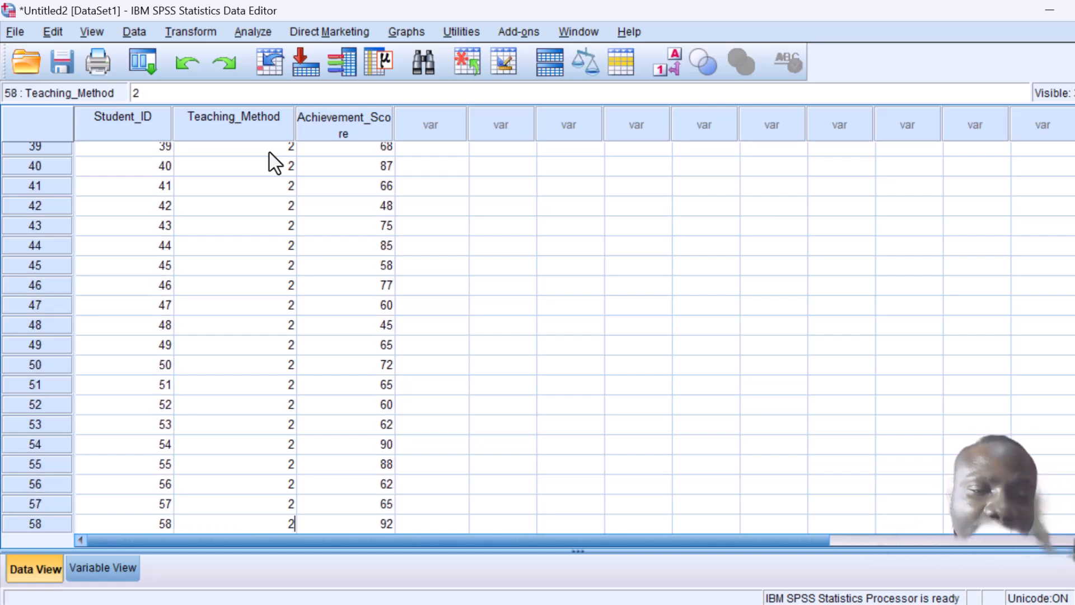
pyautogui.press('Return')
pyautogui.write('2')
pyautogui.press('Return')
pyautogui.write('2')
pyautogui.press('Return')
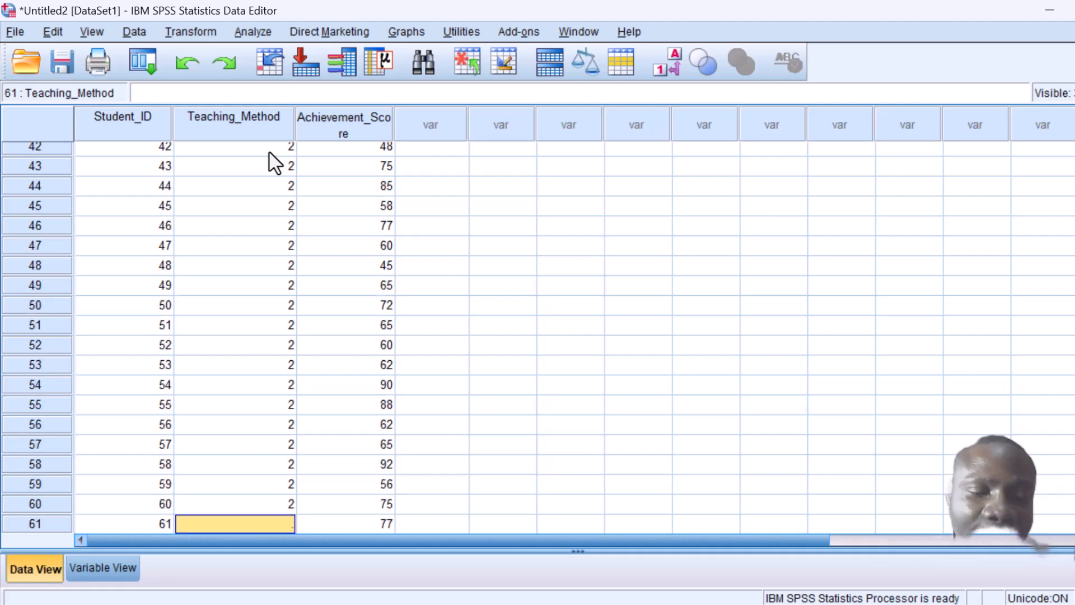
# Enter code 3 in Teaching_Method for rows 61 to 90
pyautogui.write('3')
pyautogui.press('Return')
pyautogui.write('3 3 3 3 3')
pyautogui.press('Return')
pyautogui.write('3')
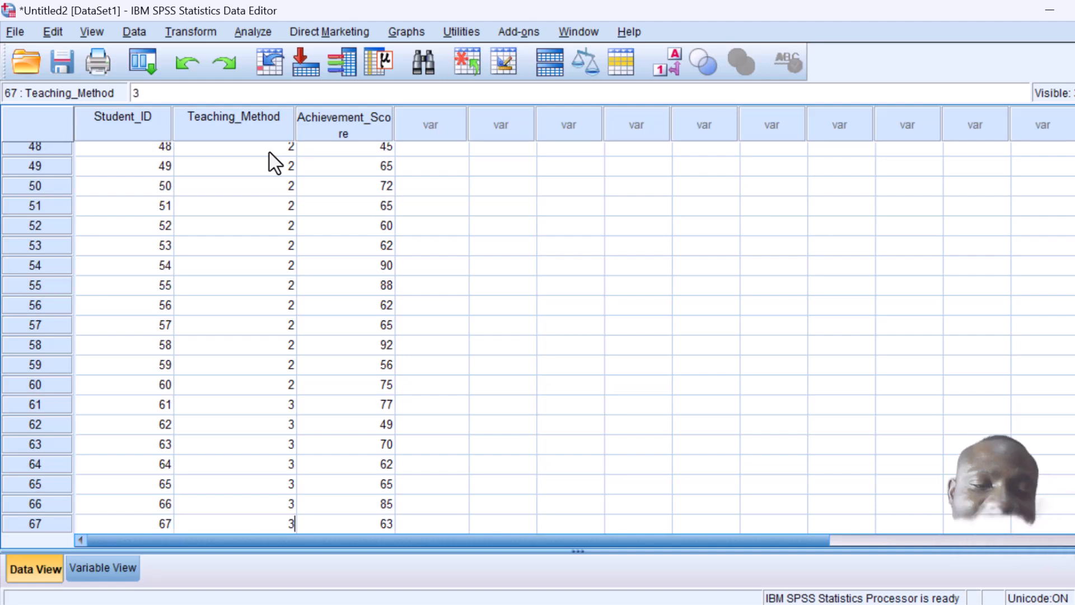
pyautogui.press('Return')
pyautogui.write('3 3 3 3')
pyautogui.press('Return')
pyautogui.write('3 3 3 3')
pyautogui.press('Return')
pyautogui.write('3')
pyautogui.press('Return')
pyautogui.write('3')
pyautogui.press('Return')
pyautogui.write('3')
pyautogui.press('Return')
pyautogui.write('3')
pyautogui.press('Return')
pyautogui.write('3')
pyautogui.press('Return')
pyautogui.write('3')
pyautogui.press('Return')
pyautogui.write('3')
pyautogui.press('Return')
pyautogui.write('3')
pyautogui.press('Return')
pyautogui.write('3')
pyautogui.press('Return')
pyautogui.write('3')
pyautogui.press('Return')
pyautogui.write('3')
pyautogui.press('Return')
pyautogui.write('3')
pyautogui.press('Return')
pyautogui.write('3')
pyautogui.press('Return')
pyautogui.write('3')
pyautogui.press('Return')
pyautogui.write('3')
pyautogui.press('Return')
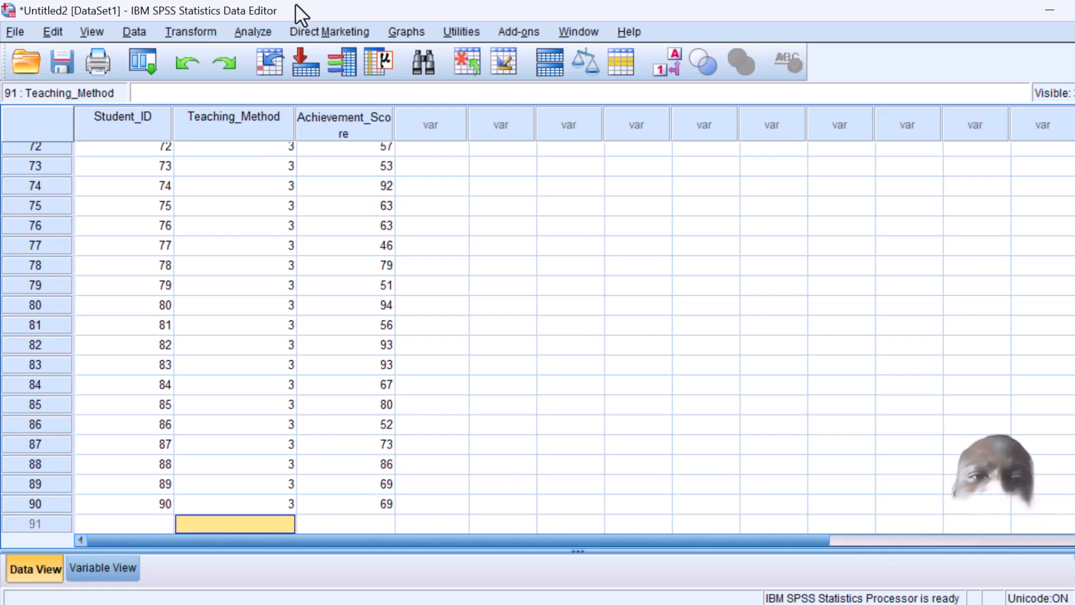
# Set up a One-Way ANOVA with Achievement_Score as the dependent variable and Teaching_Method as the factor
pyautogui.click(247, 29)
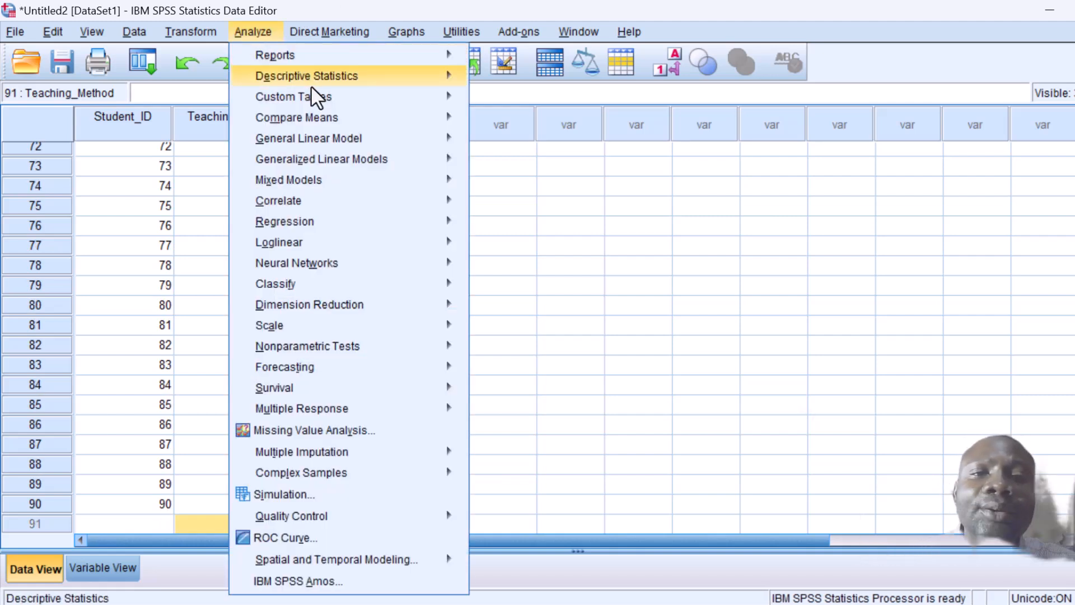
pyautogui.moveTo(313, 99)
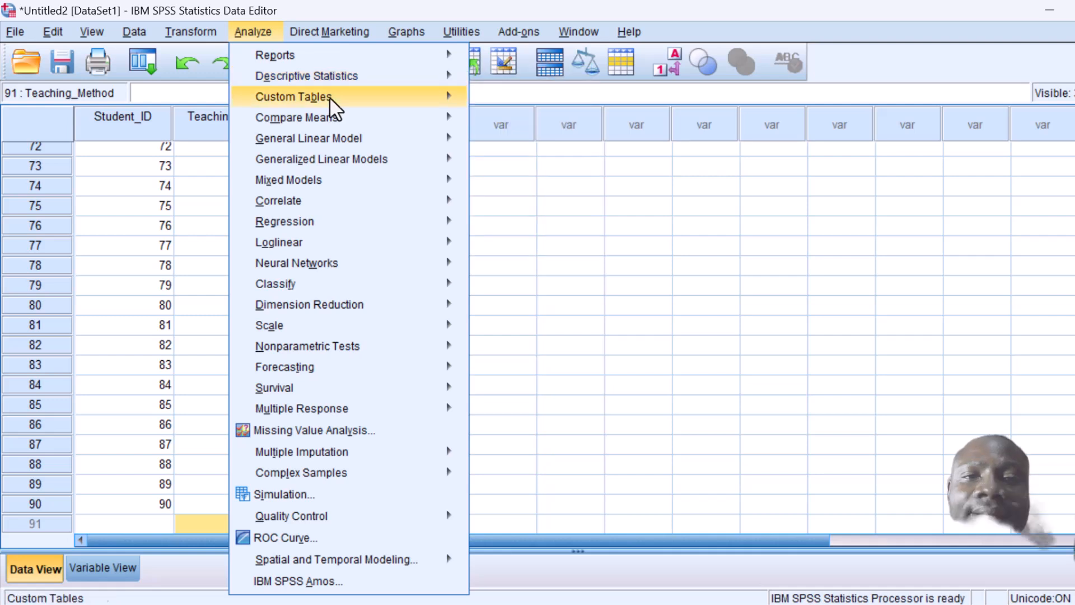
pyautogui.moveTo(343, 116)
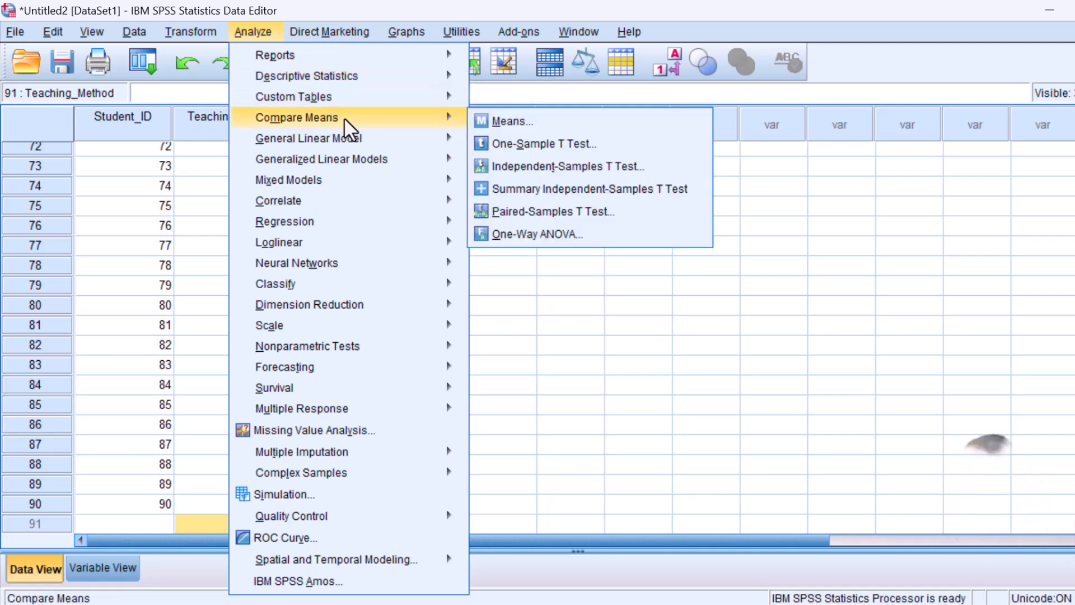
pyautogui.click(574, 226)
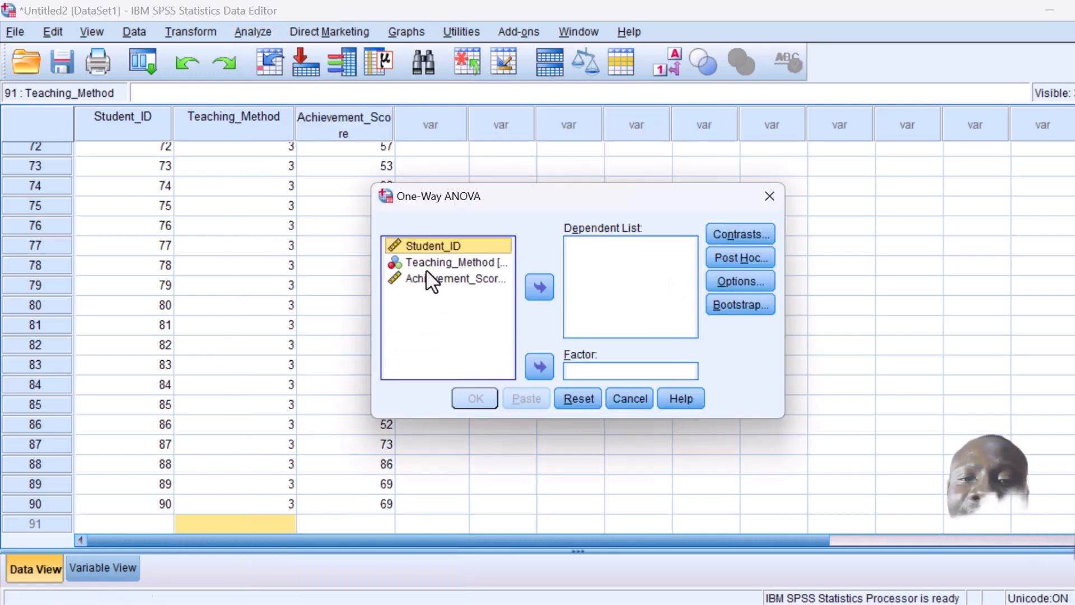
pyautogui.click(445, 280)
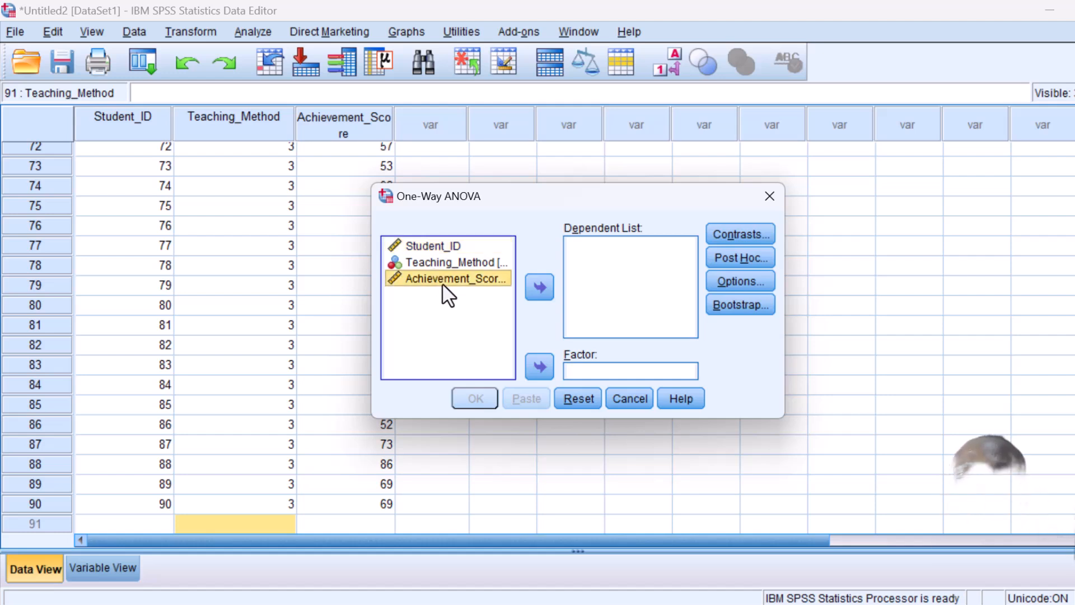
pyautogui.click(541, 288)
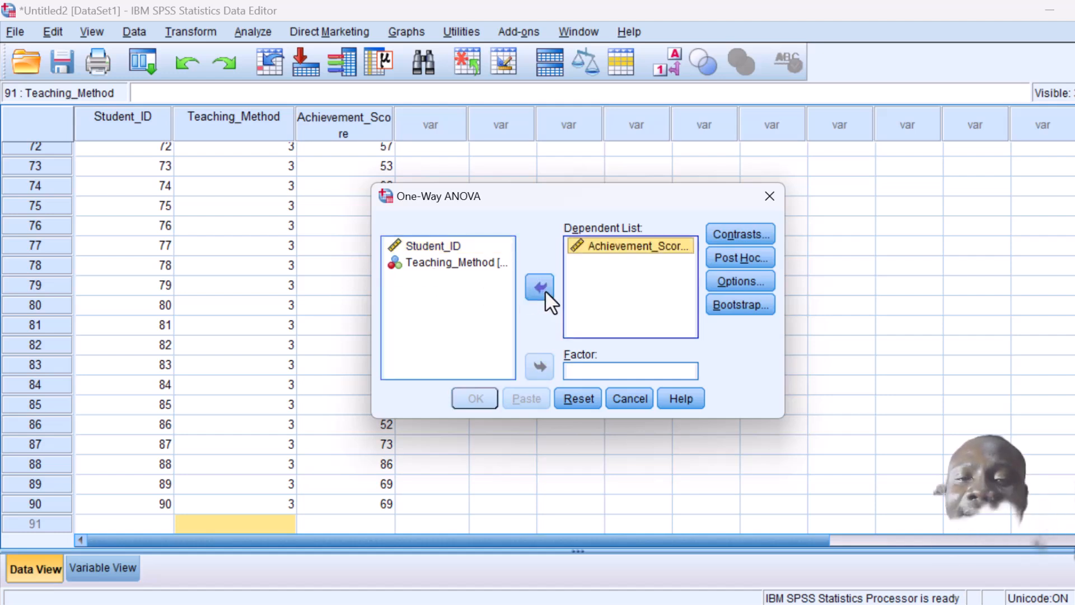
pyautogui.click(451, 263)
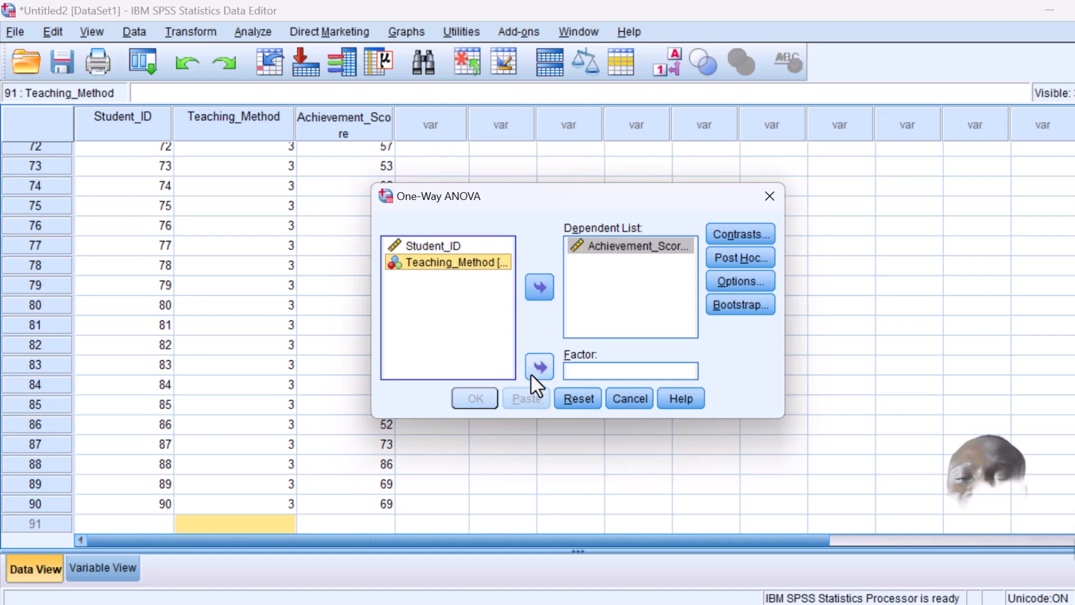
pyautogui.click(533, 365)
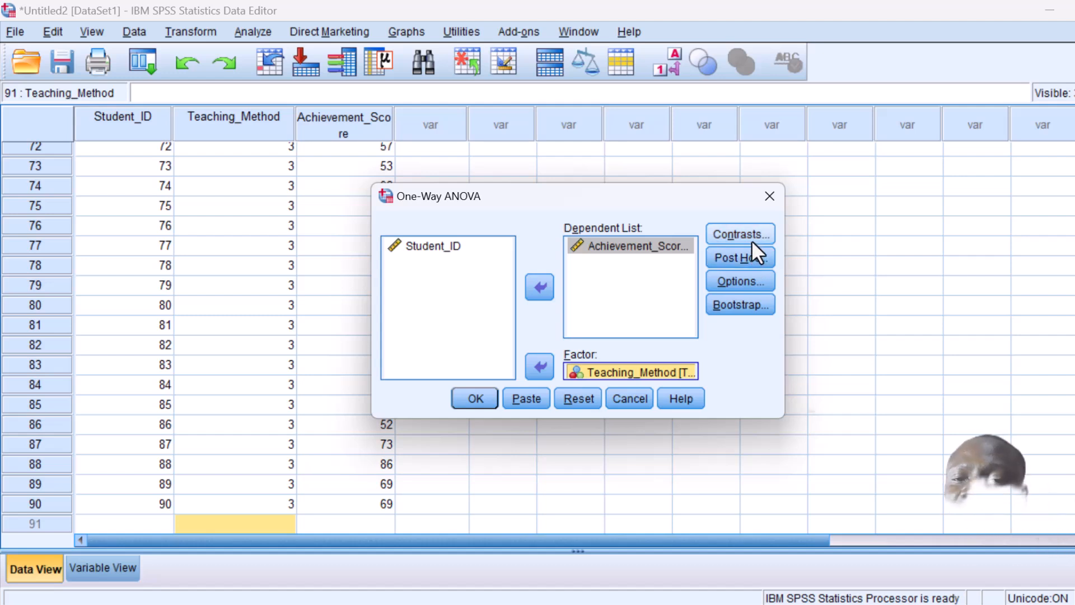
# Include Descriptive statistics, the Homogeneity of variance test and the Means plot in the One-Way ANOVA options
pyautogui.click(749, 282)
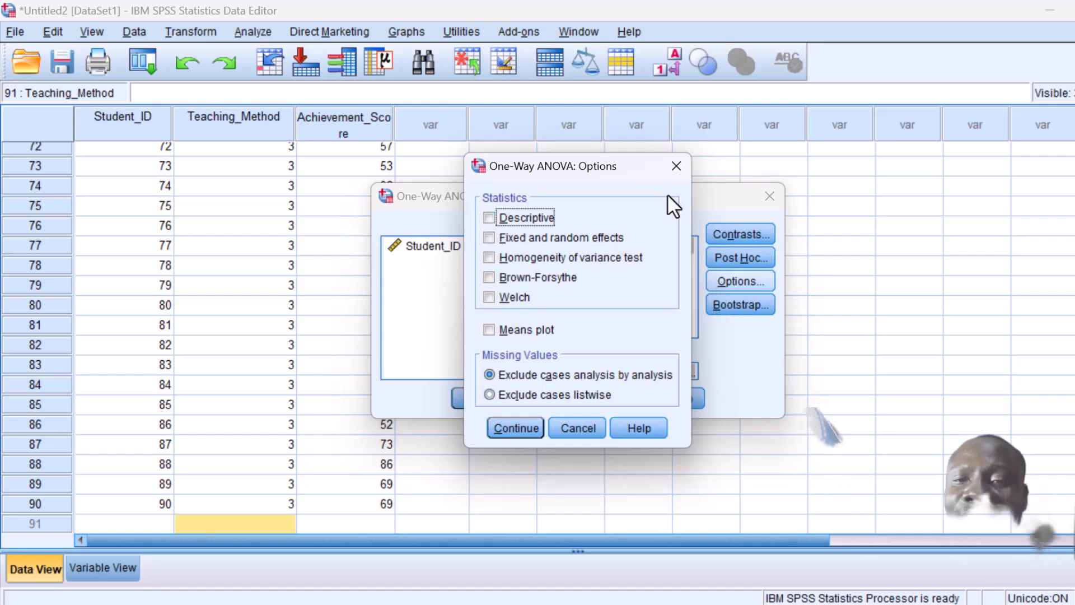
pyautogui.click(676, 165)
pyautogui.click(731, 282)
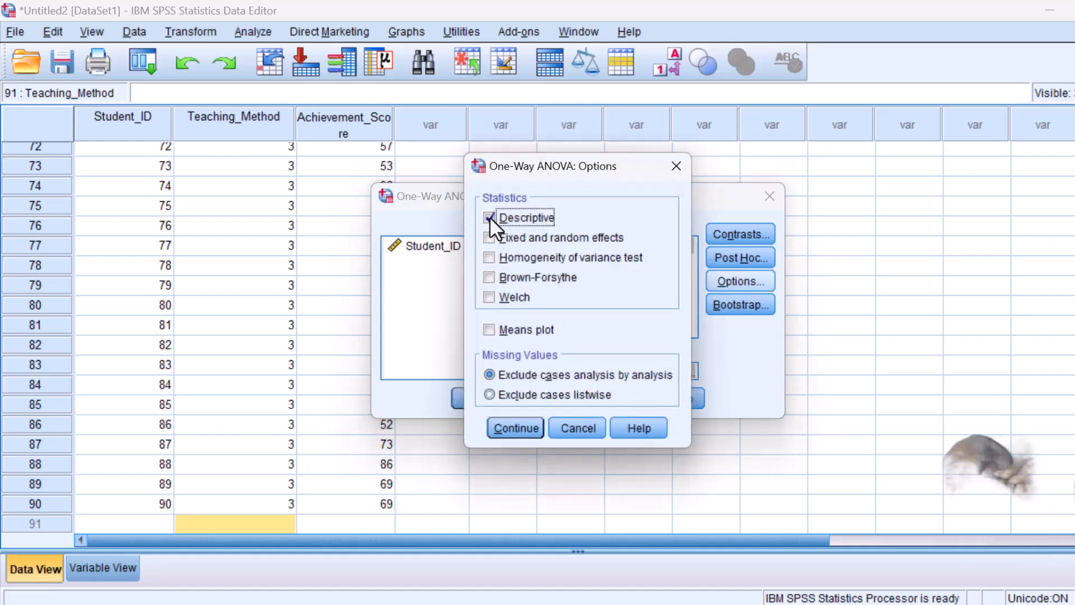
pyautogui.click(492, 256)
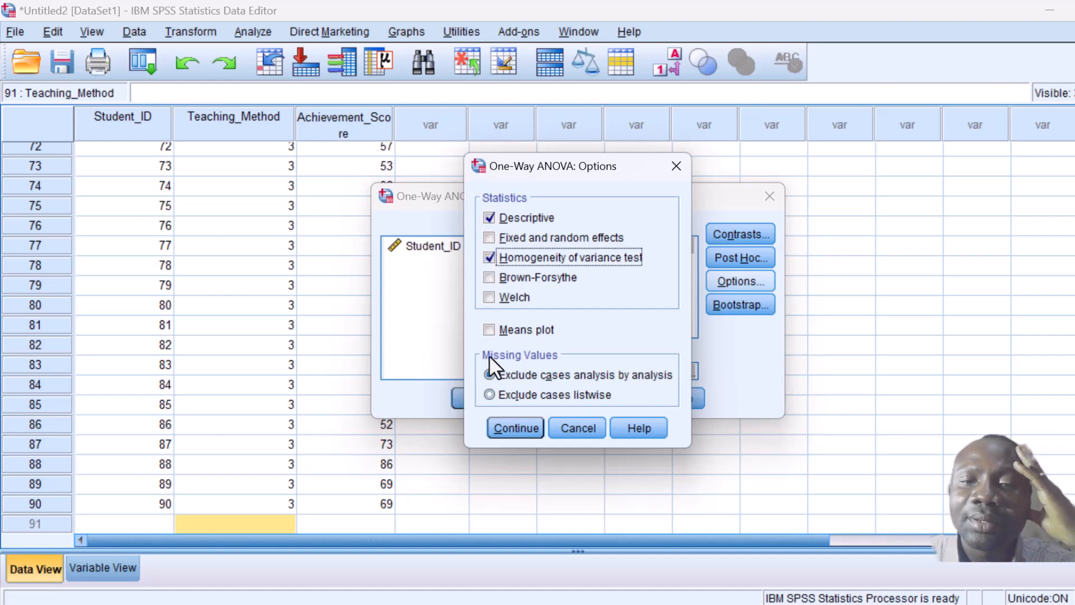
pyautogui.click(488, 330)
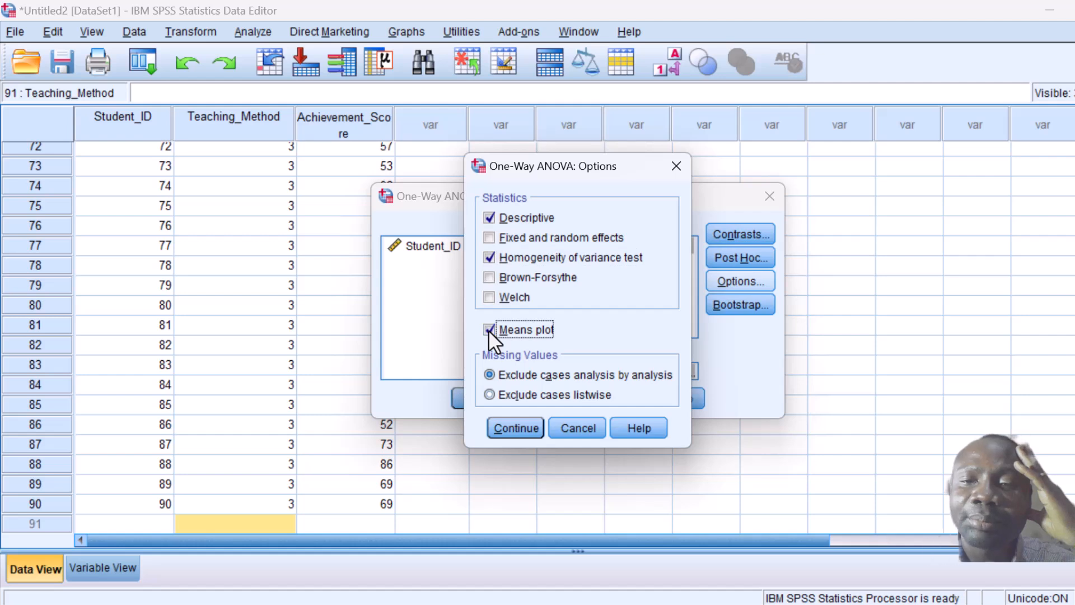
pyautogui.click(509, 429)
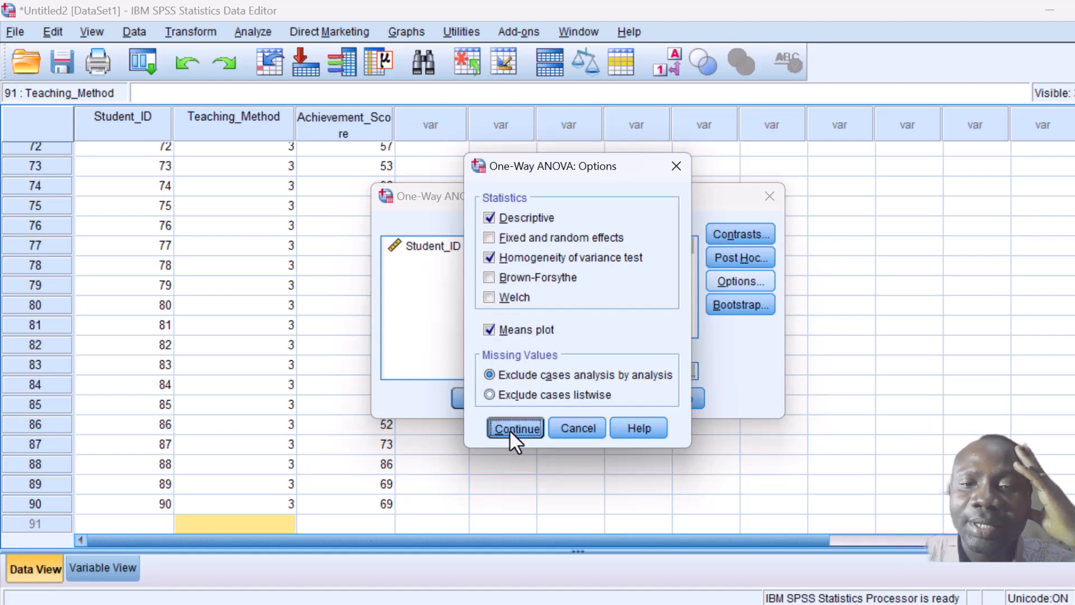
# Choose the Scheffe post hoc test for the One-Way ANOVA and run the analysis
pyautogui.click(746, 259)
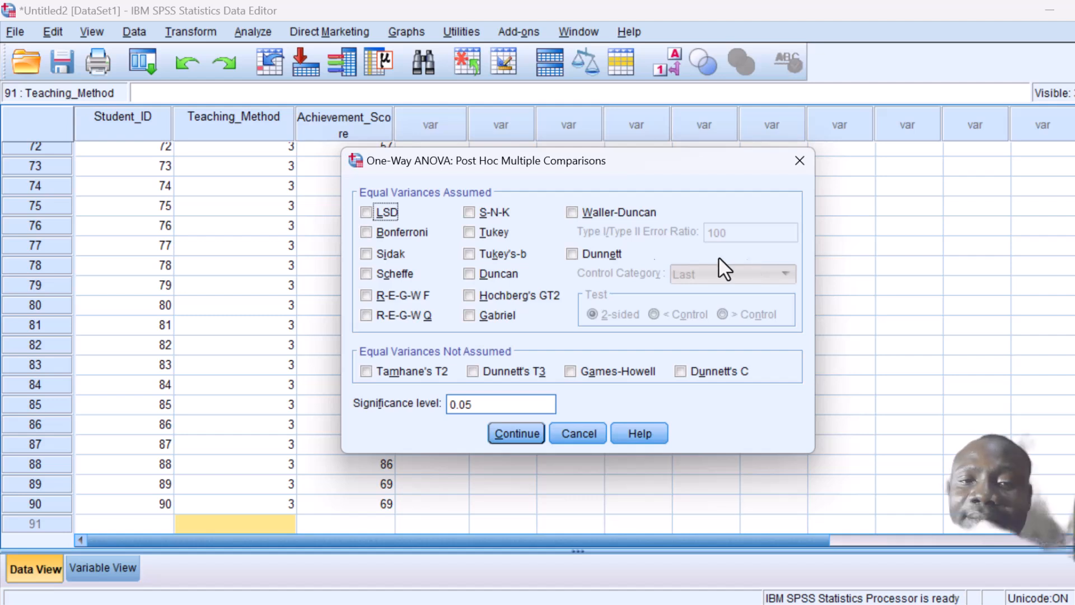
pyautogui.click(365, 273)
pyautogui.click(525, 435)
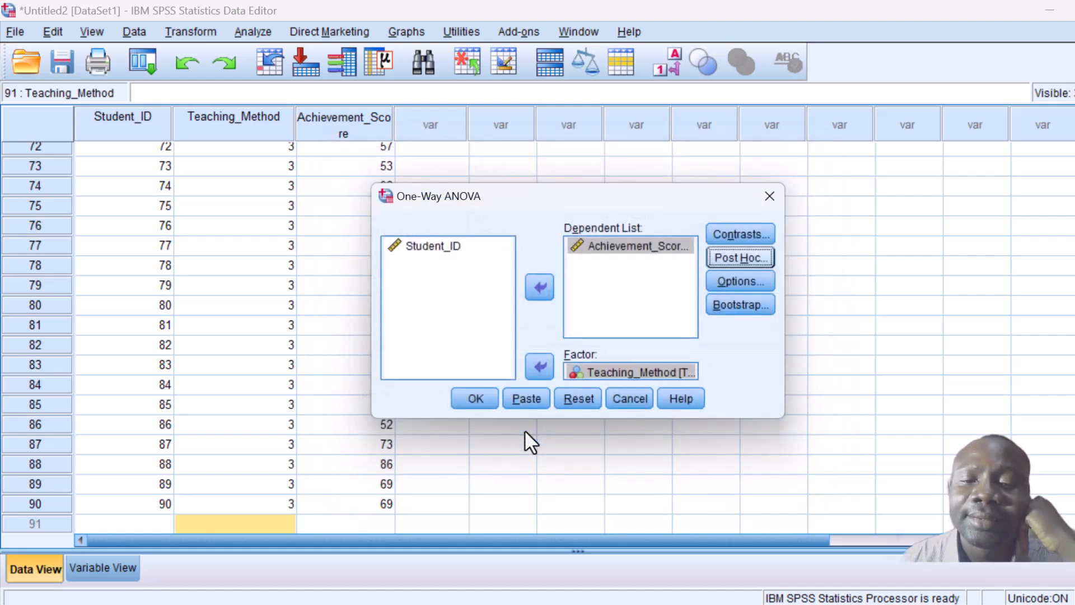
pyautogui.click(482, 398)
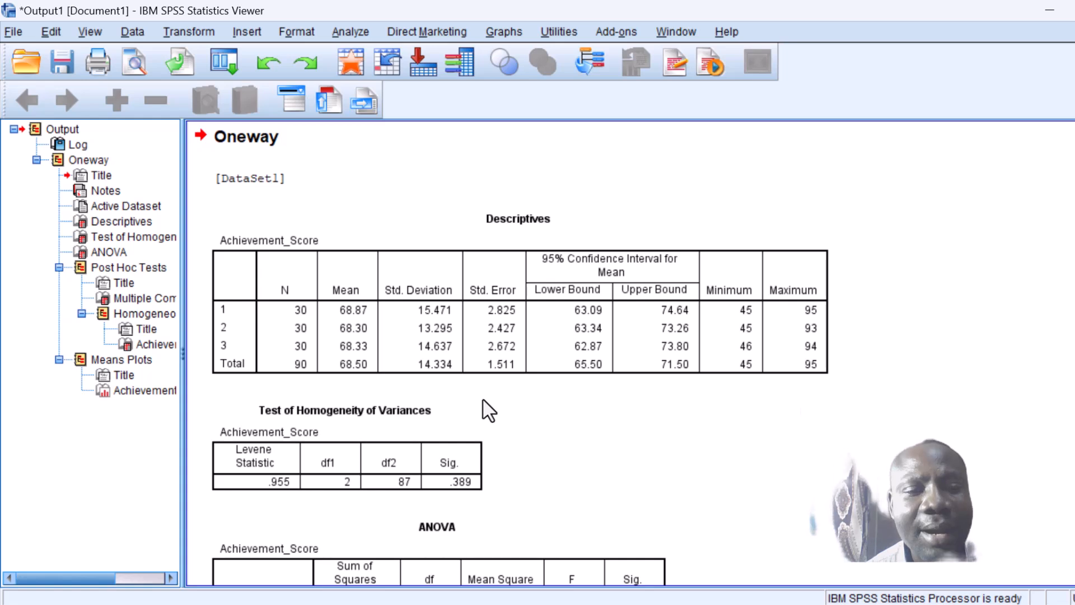
pyautogui.scroll(-5, 489, 410)
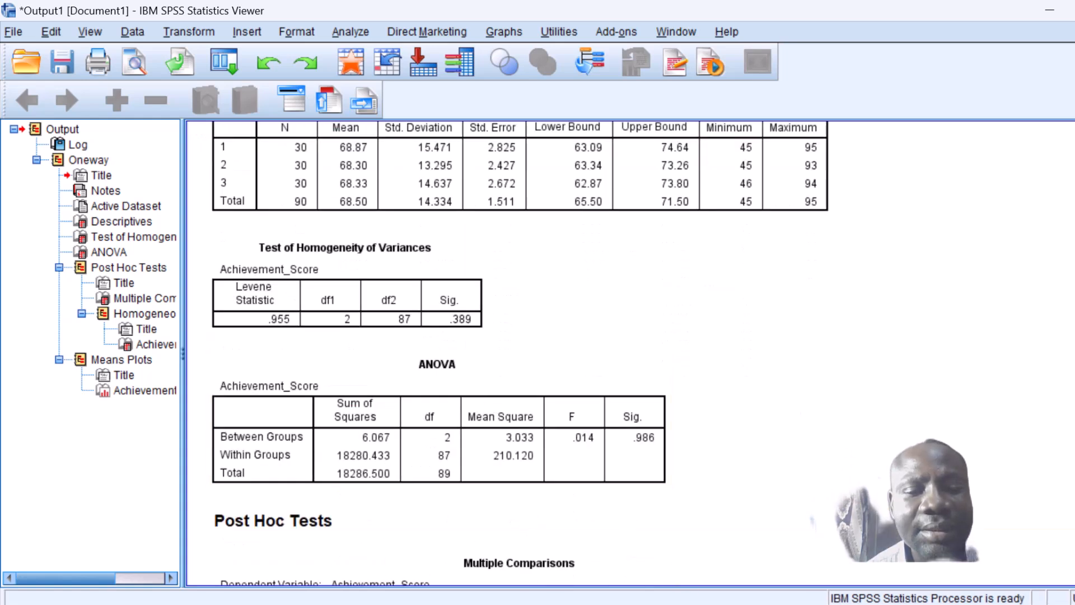
# Return to the dataset's variable definitions and remove the invalid "Activity Based" value label from Teaching_Method
pyautogui.moveTo(792, 604)
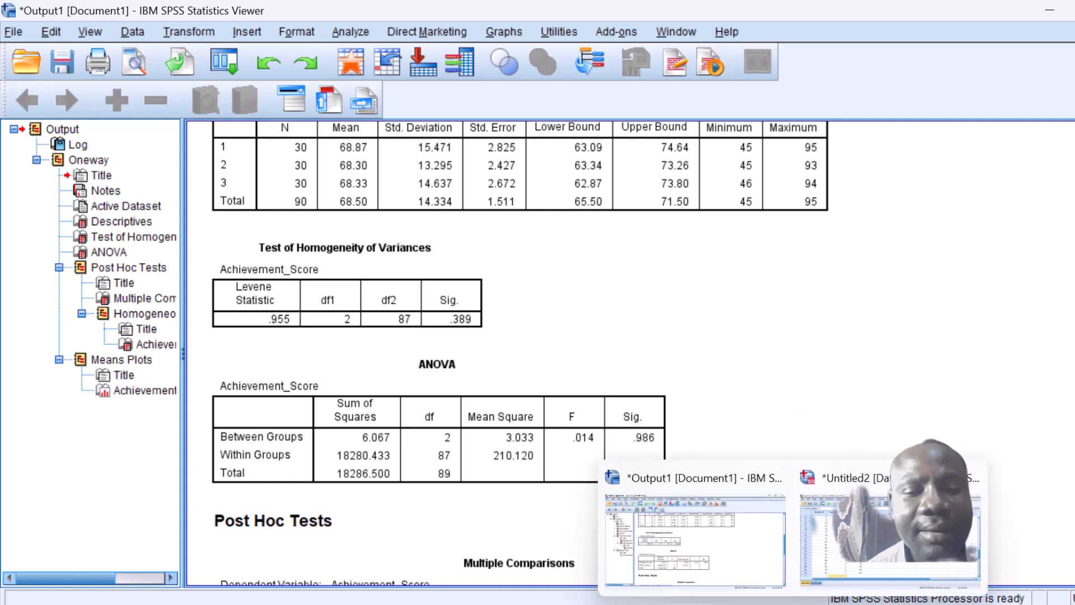
pyautogui.click(720, 556)
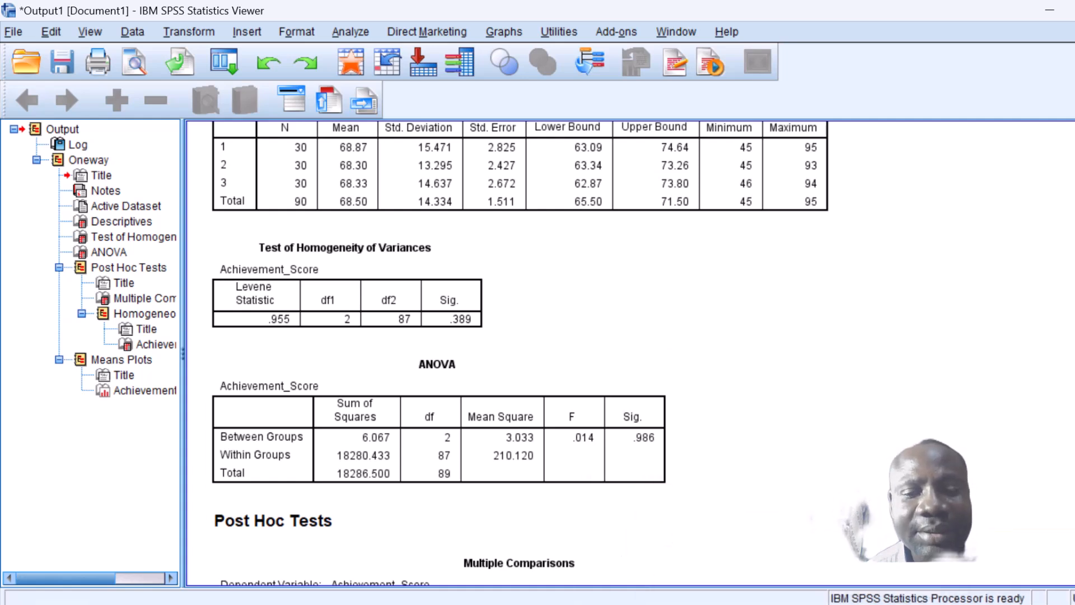
pyautogui.moveTo(792, 604)
pyautogui.click(909, 547)
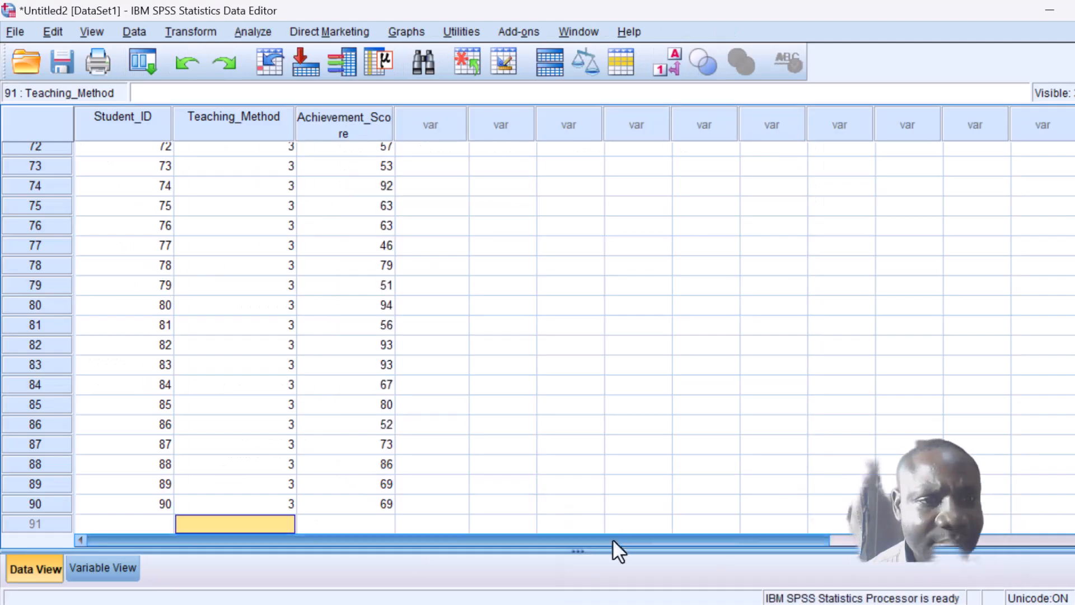
pyautogui.click(102, 569)
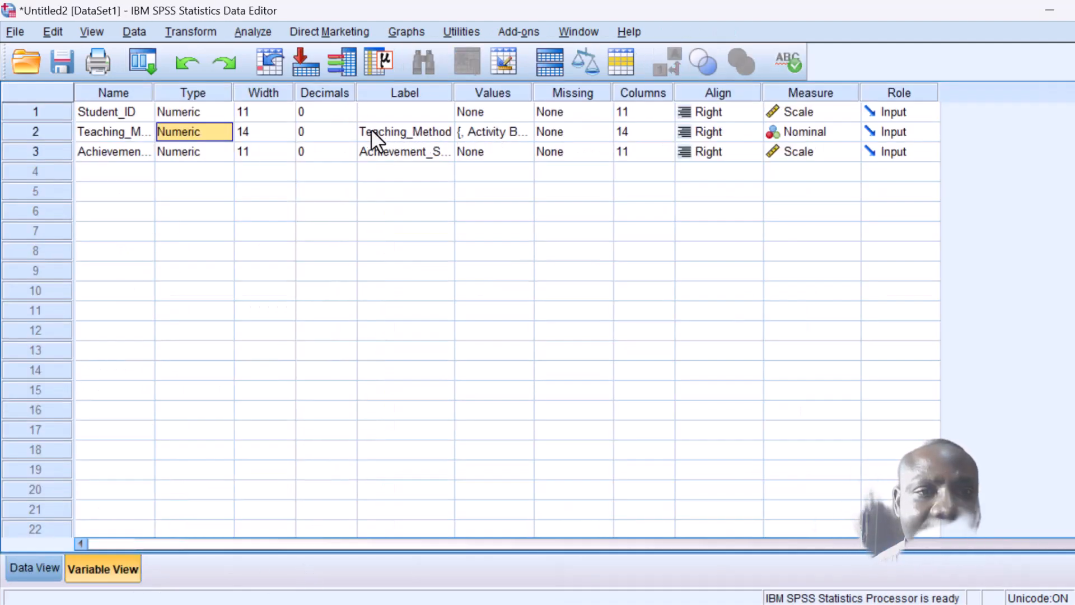
pyautogui.click(395, 130)
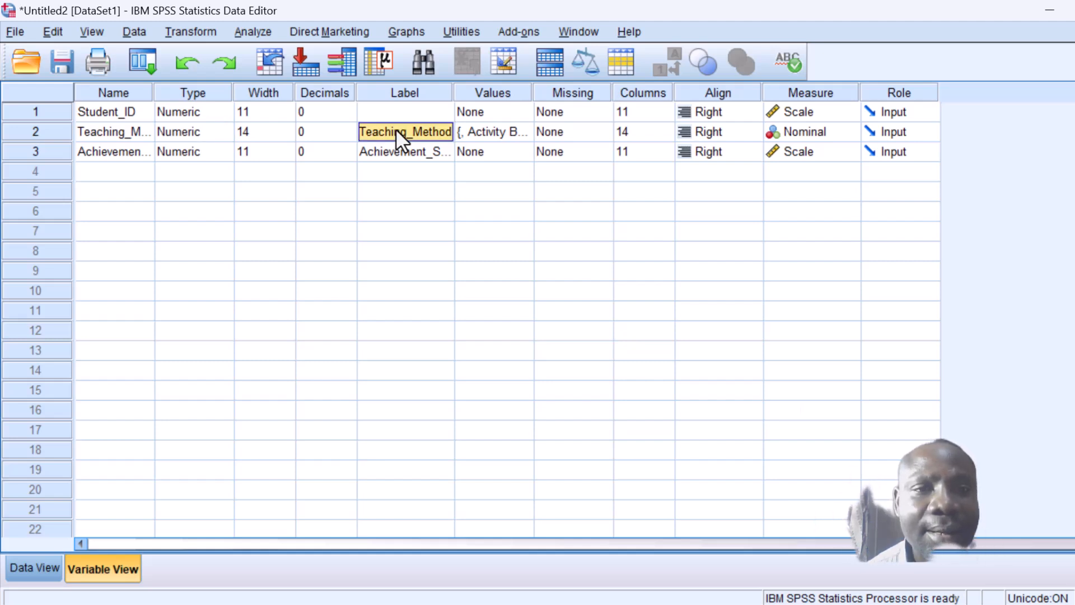
pyautogui.click(489, 138)
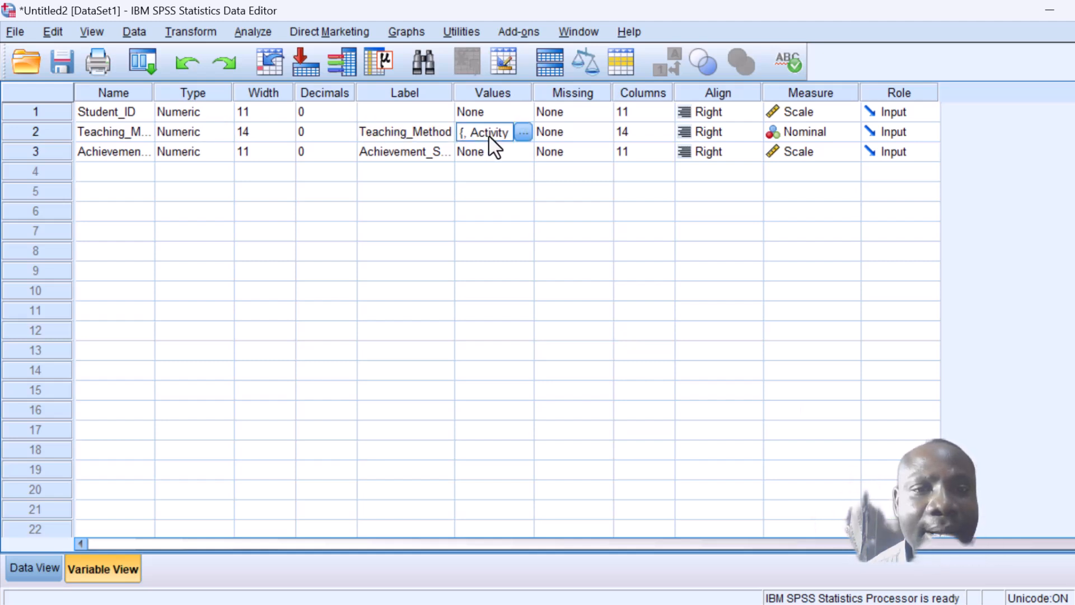
pyautogui.click(522, 132)
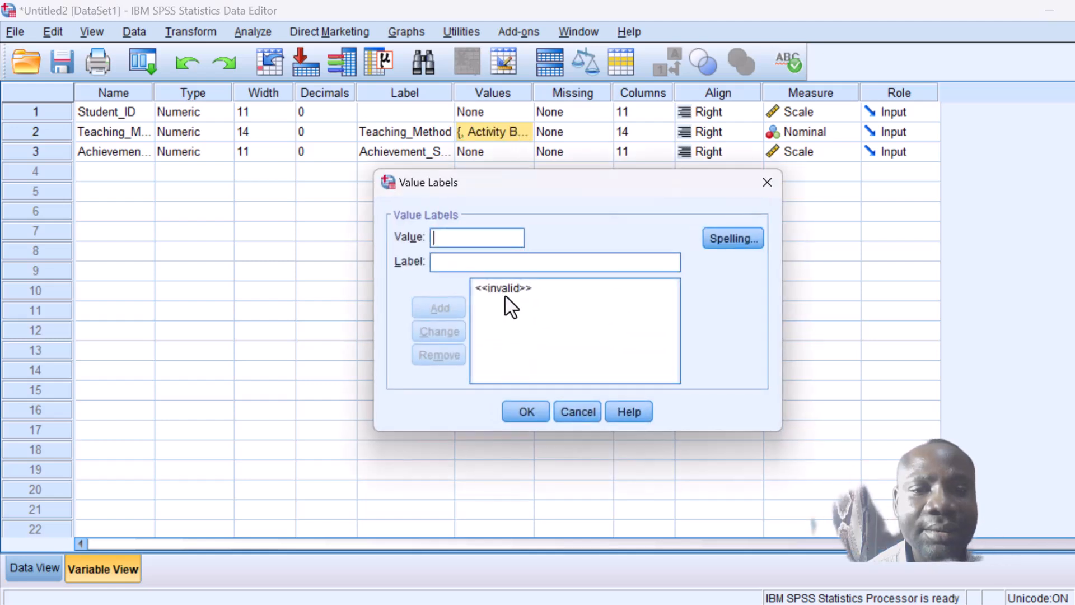
pyautogui.click(539, 291)
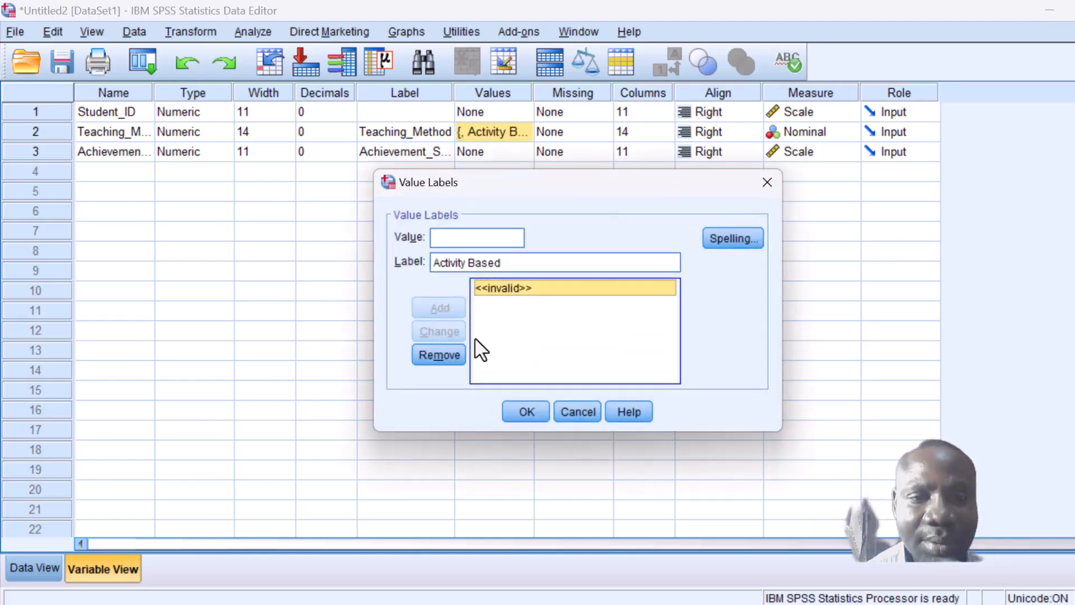
pyautogui.click(439, 355)
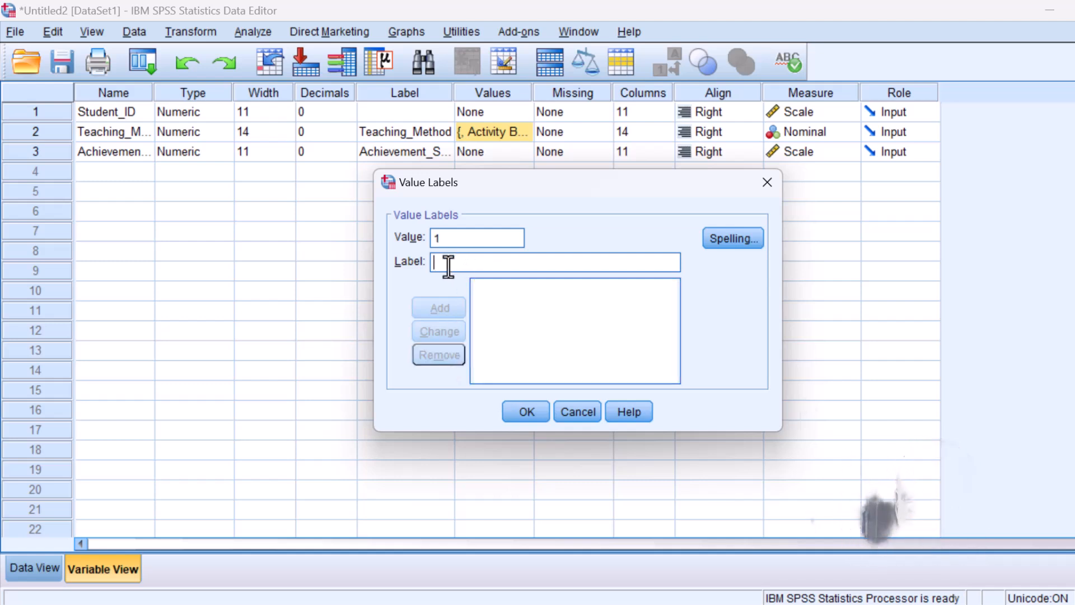
# Add value labels to Teaching_Method: 1 = "lecture", 2 = "Activity based" and 3 = "Blended"
pyautogui.write('lecture')
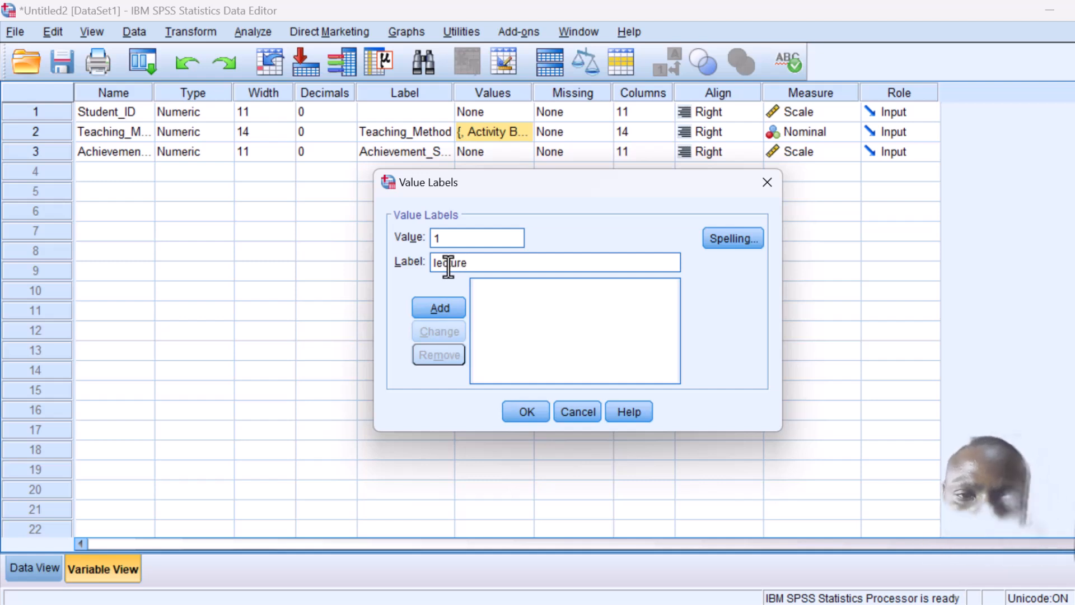
pyautogui.click(435, 310)
pyautogui.write('2')
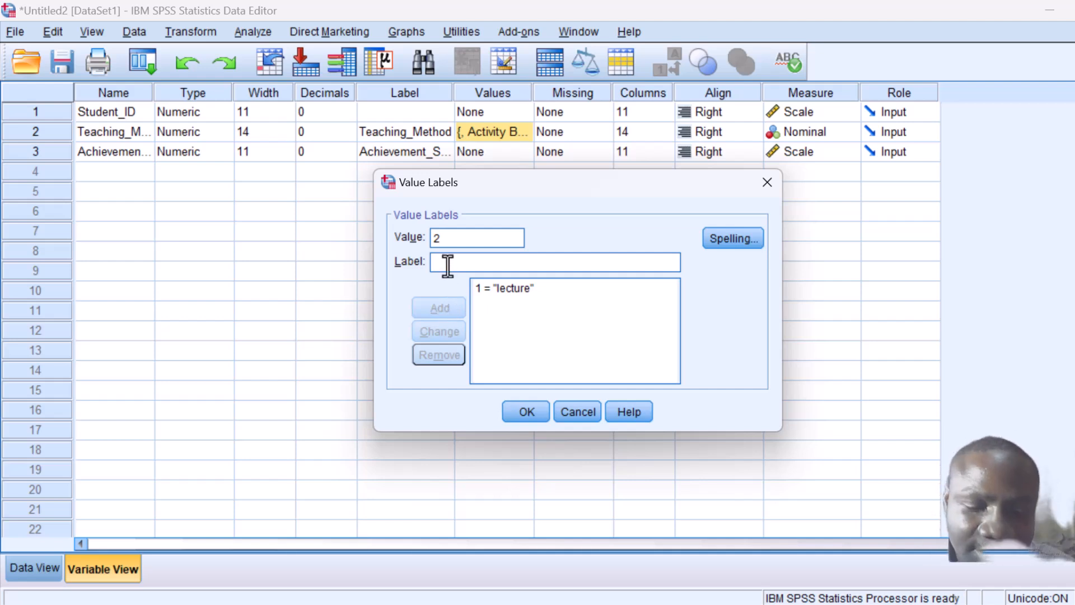
pyautogui.write('Activity based')
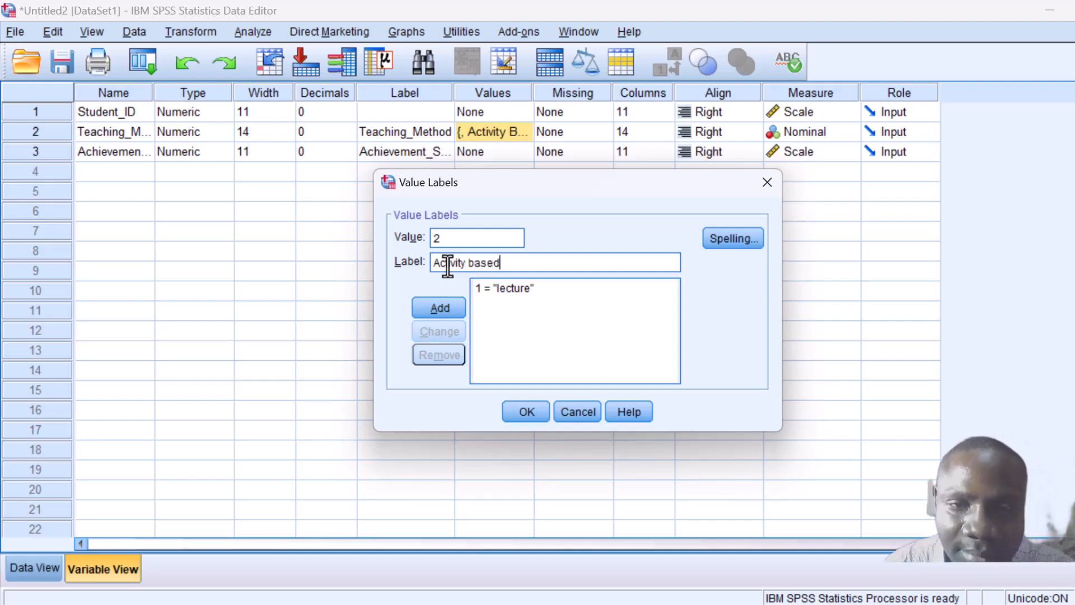
pyautogui.click(436, 311)
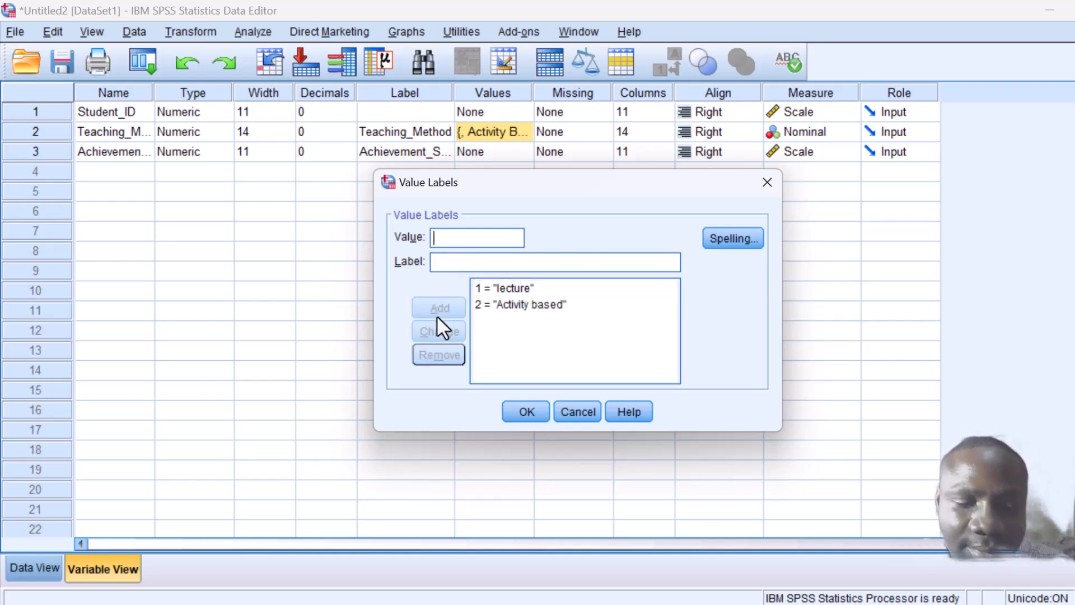
pyautogui.write('3')
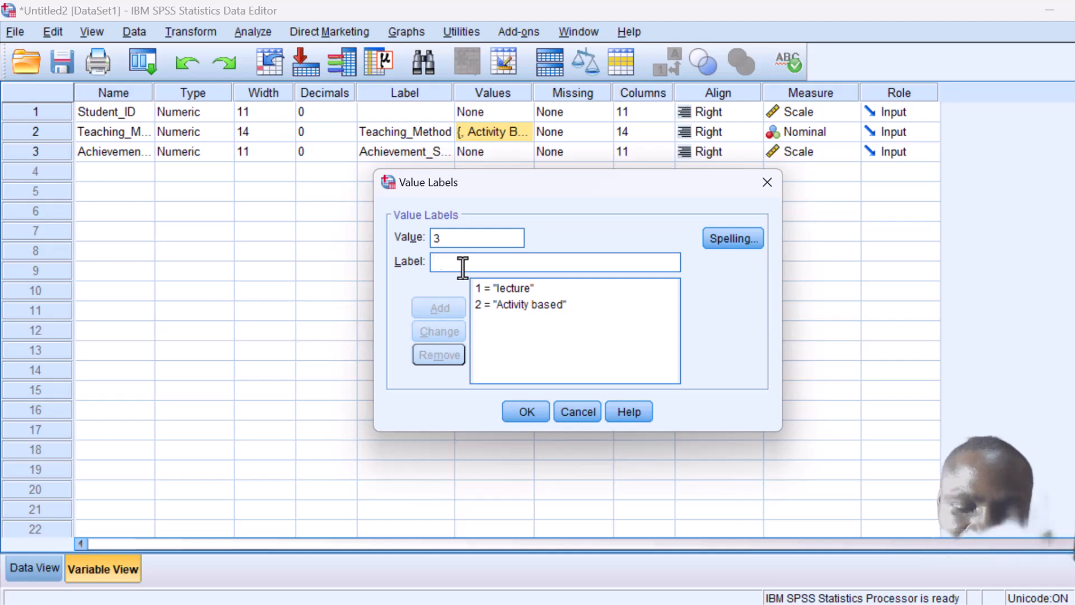
pyautogui.write('Blend')
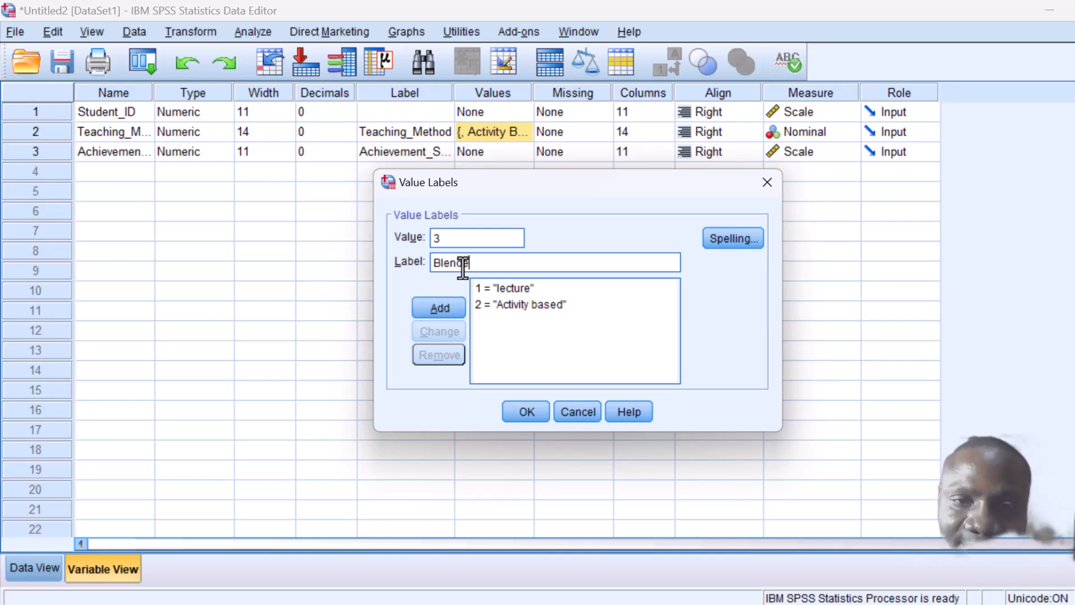
pyautogui.click(438, 307)
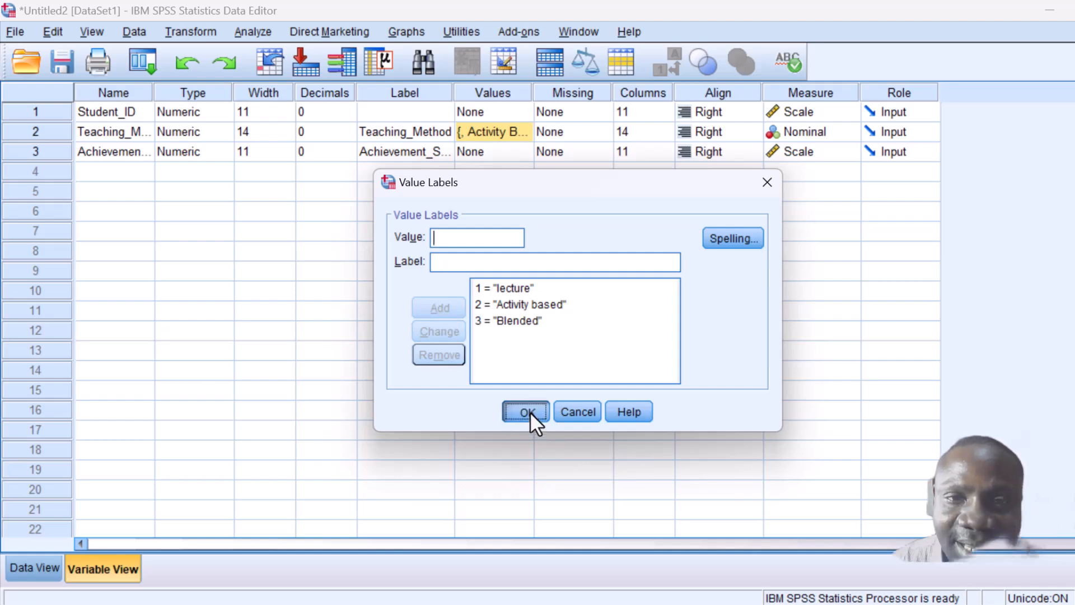
# Apply the Teaching_Method value labels and rerun the One-Way ANOVA of Achievement_Score with the existing settings
pyautogui.click(526, 411)
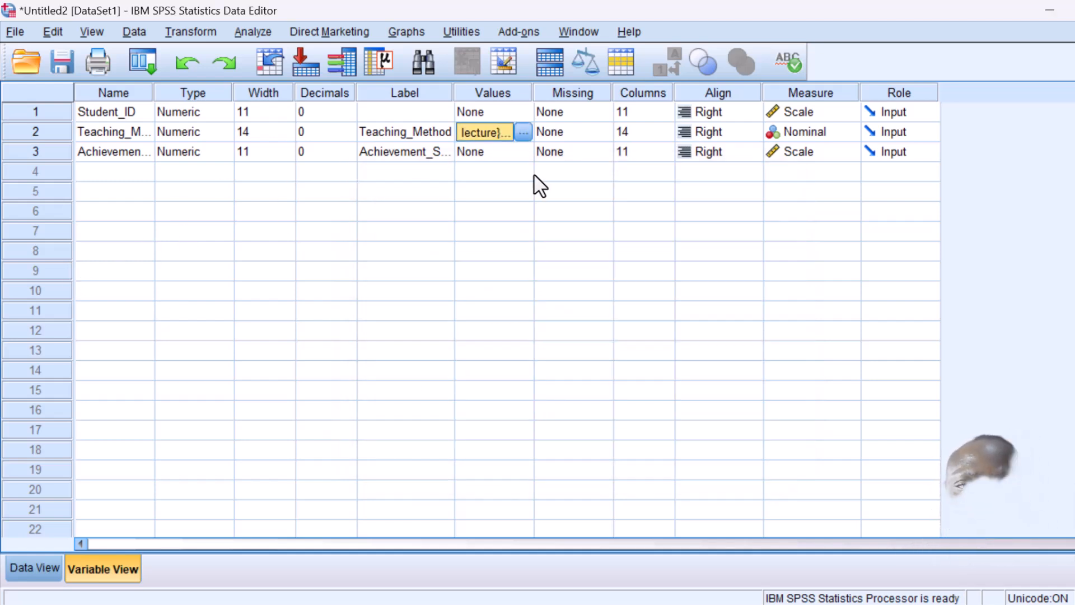
pyautogui.click(253, 32)
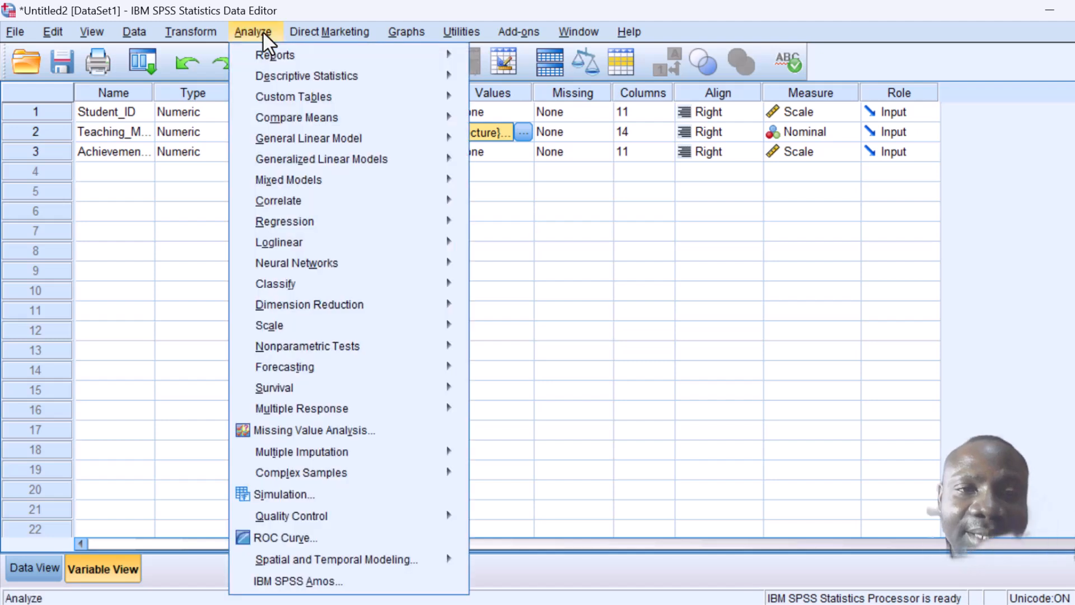
pyautogui.moveTo(330, 123)
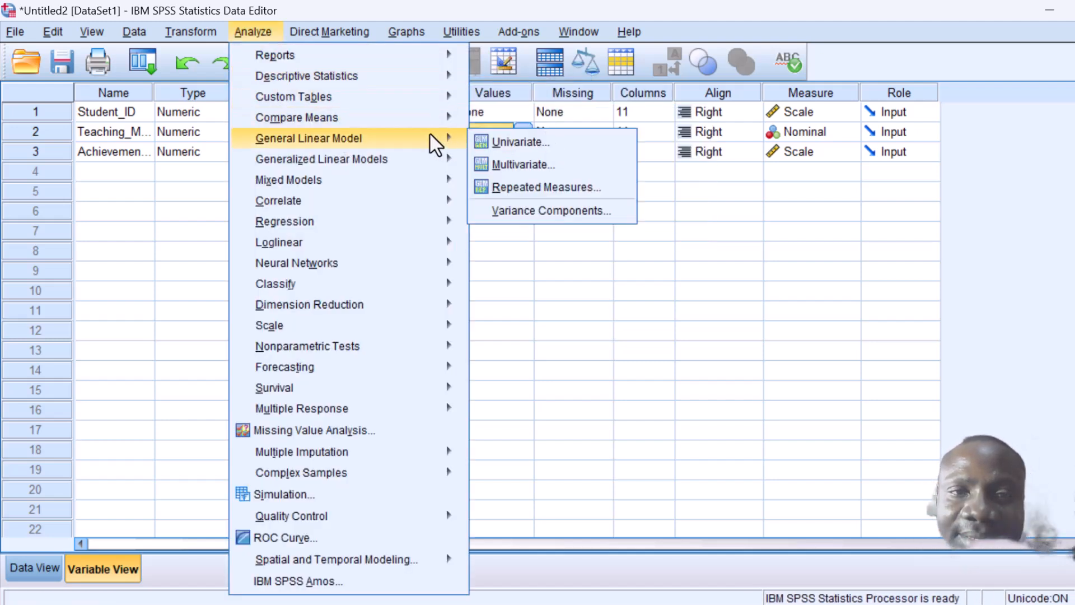
pyautogui.moveTo(426, 124)
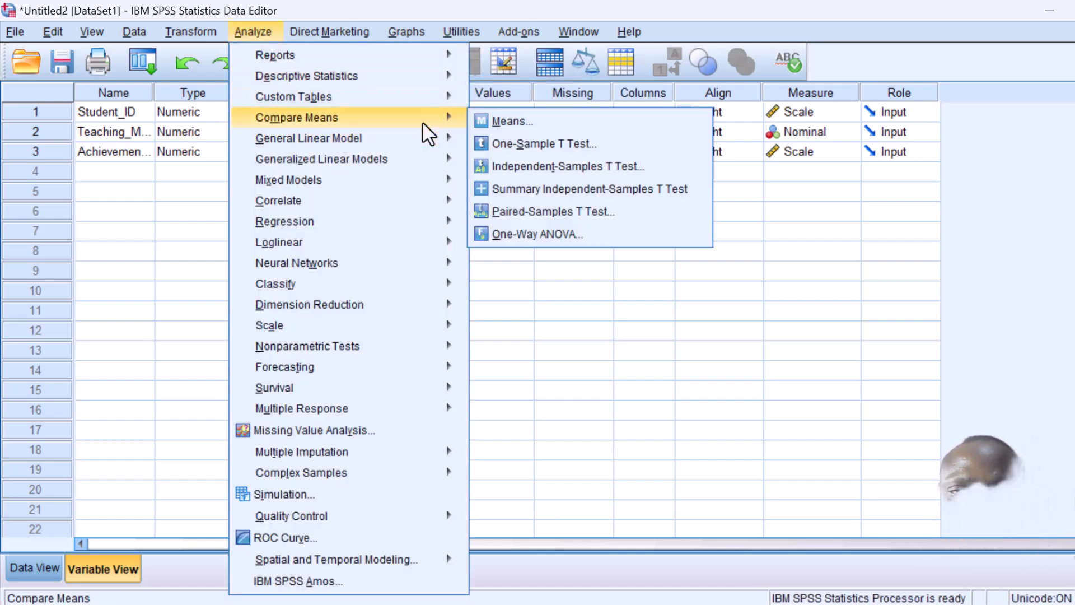
pyautogui.click(538, 234)
pyautogui.click(476, 398)
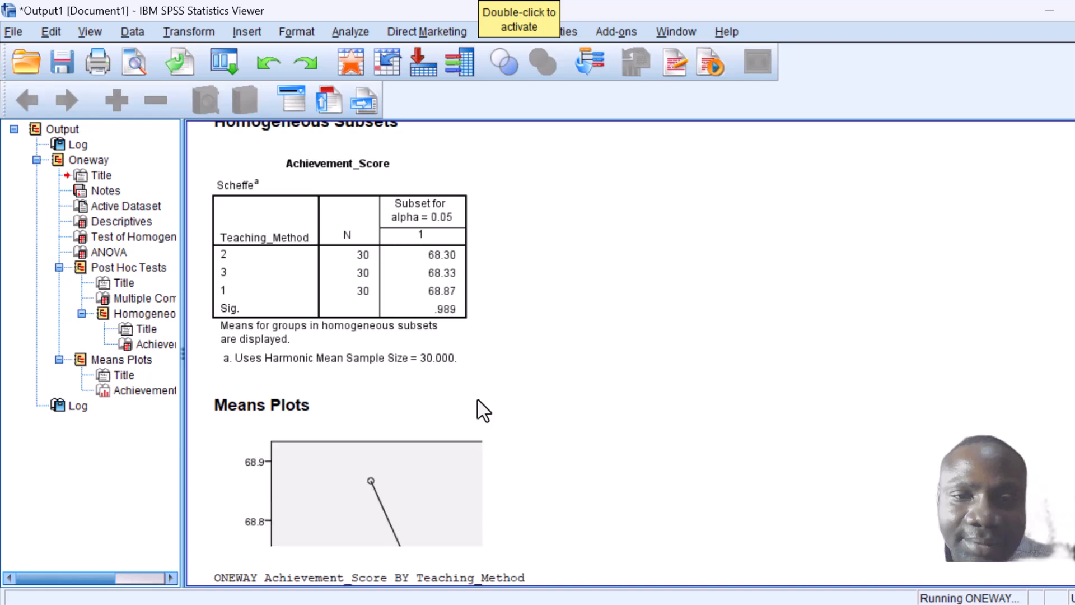
# Compare how the teaching groups are identified in the previous One-Way output and in the new one
pyautogui.scroll(7, 542, 464)
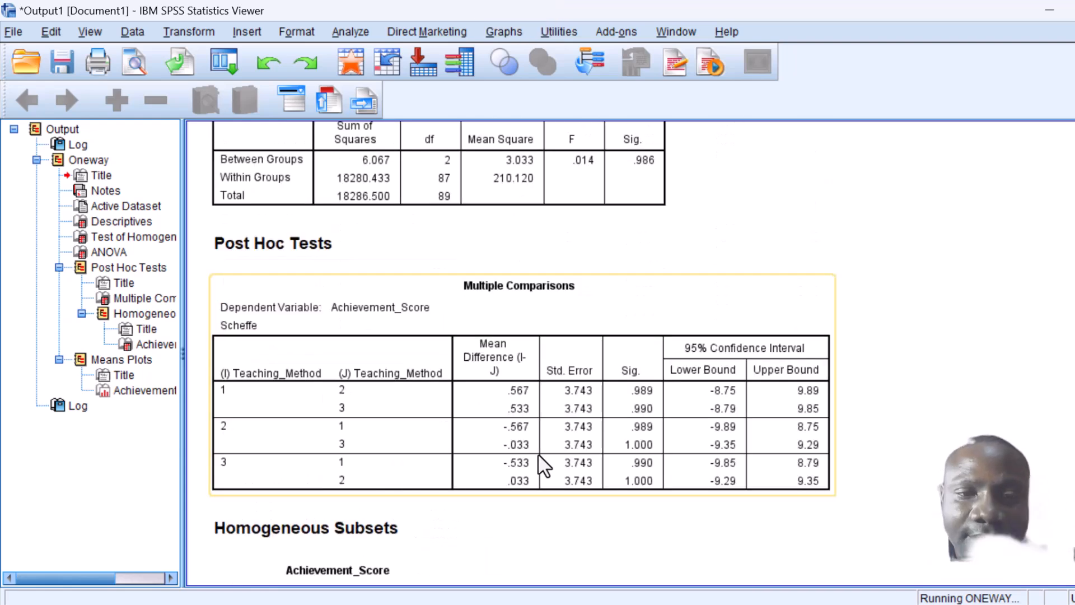
pyautogui.scroll(3, 542, 465)
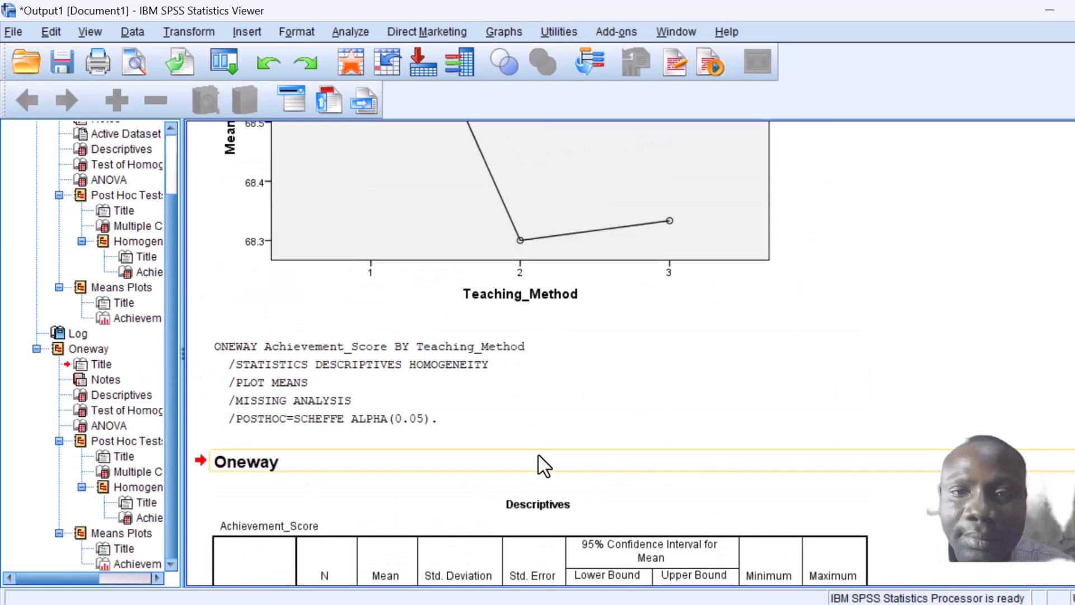
pyautogui.scroll(10, 542, 464)
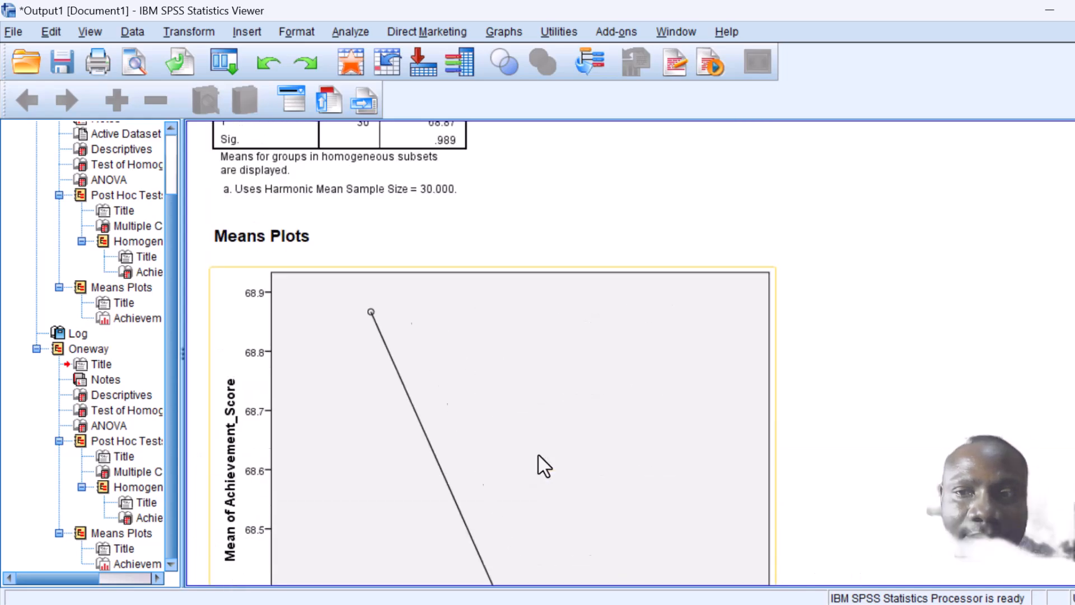
pyautogui.scroll(9, 542, 465)
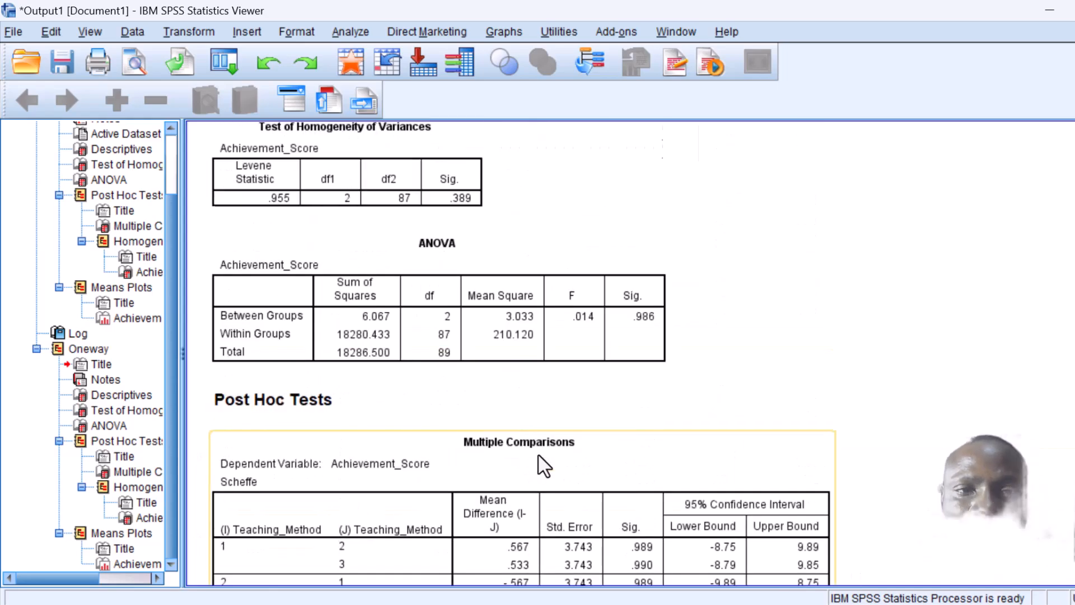
pyautogui.scroll(9, 542, 465)
pyautogui.scroll(-20, 541, 465)
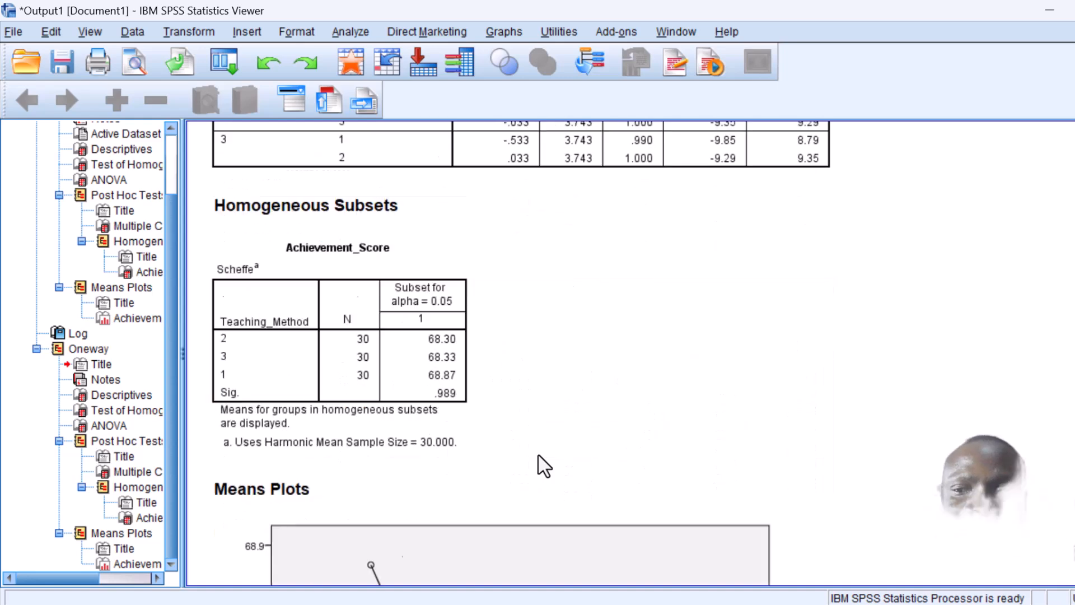
pyautogui.scroll(-3, 538, 456)
pyautogui.scroll(-2, 538, 456)
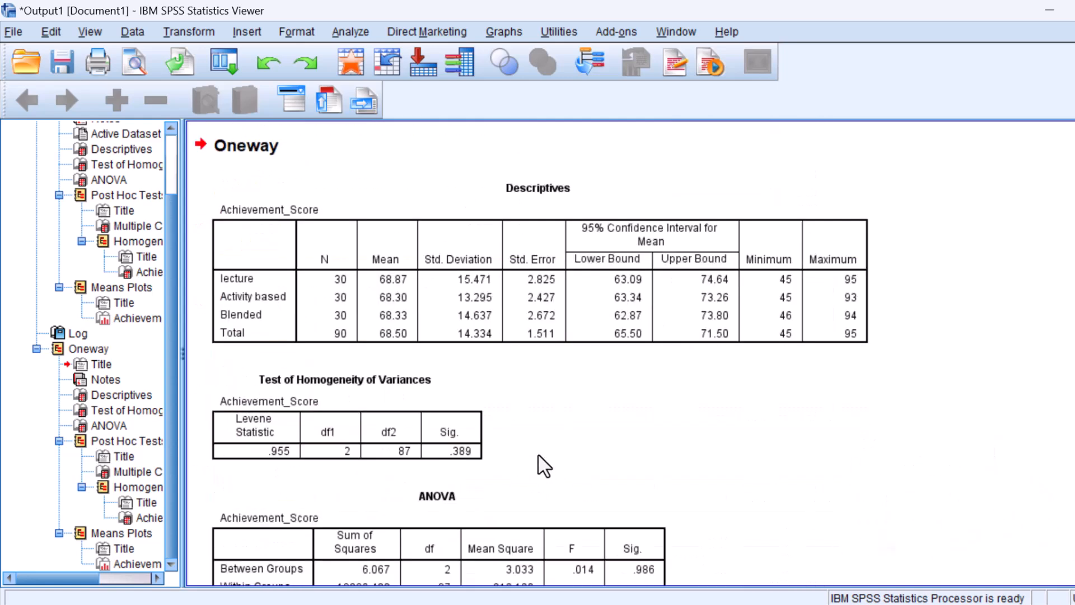
pyautogui.scroll(-18, 361, 260)
pyautogui.scroll(9, 364, 263)
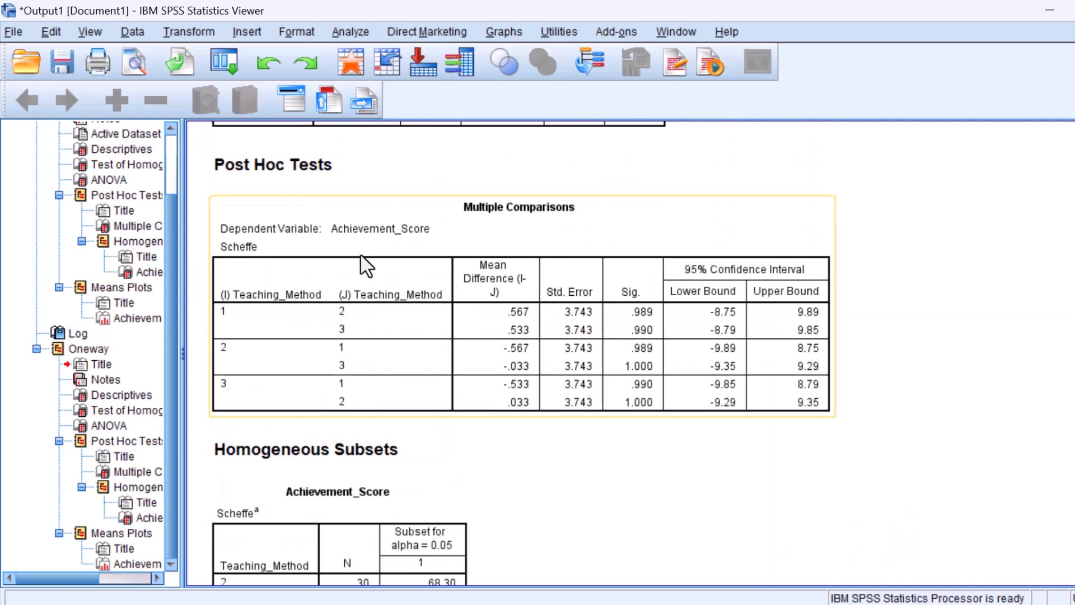
pyautogui.scroll(16, 364, 263)
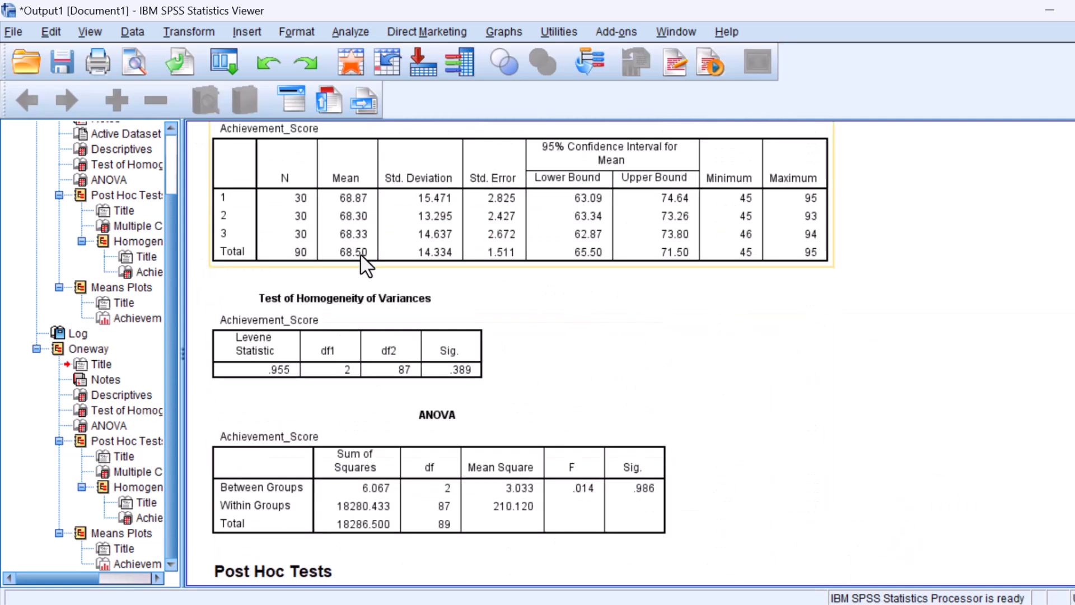
pyautogui.scroll(-6, 365, 264)
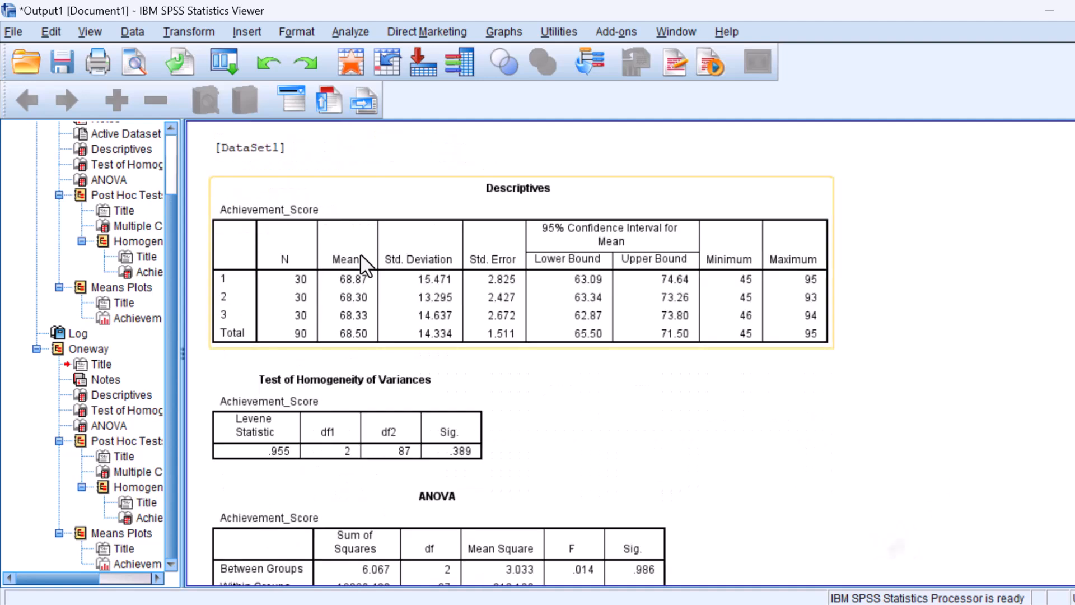
pyautogui.scroll(-20, 227, 336)
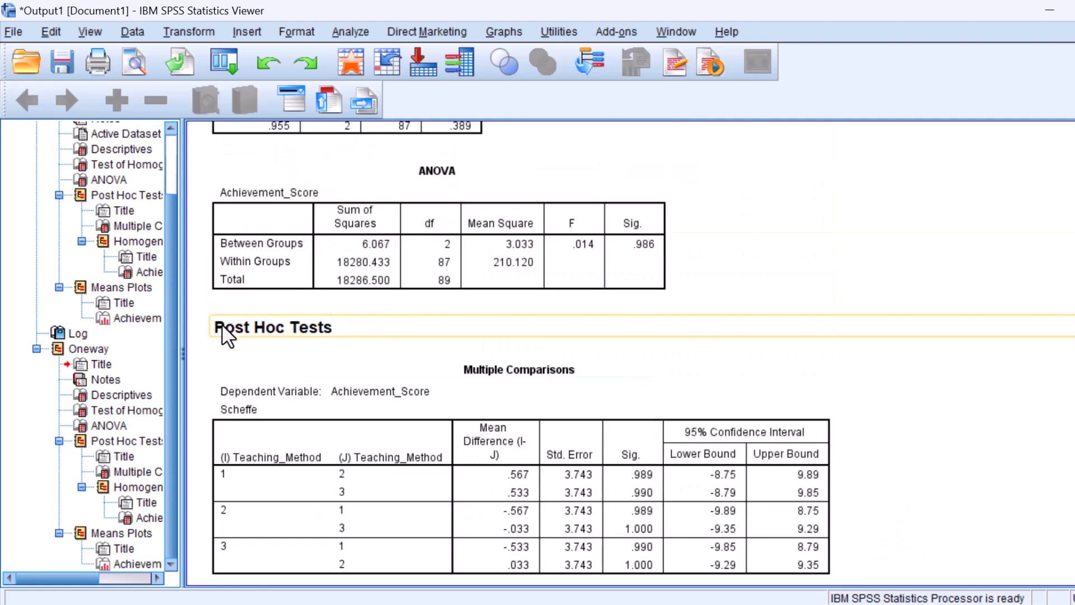
pyautogui.scroll(-17, 227, 336)
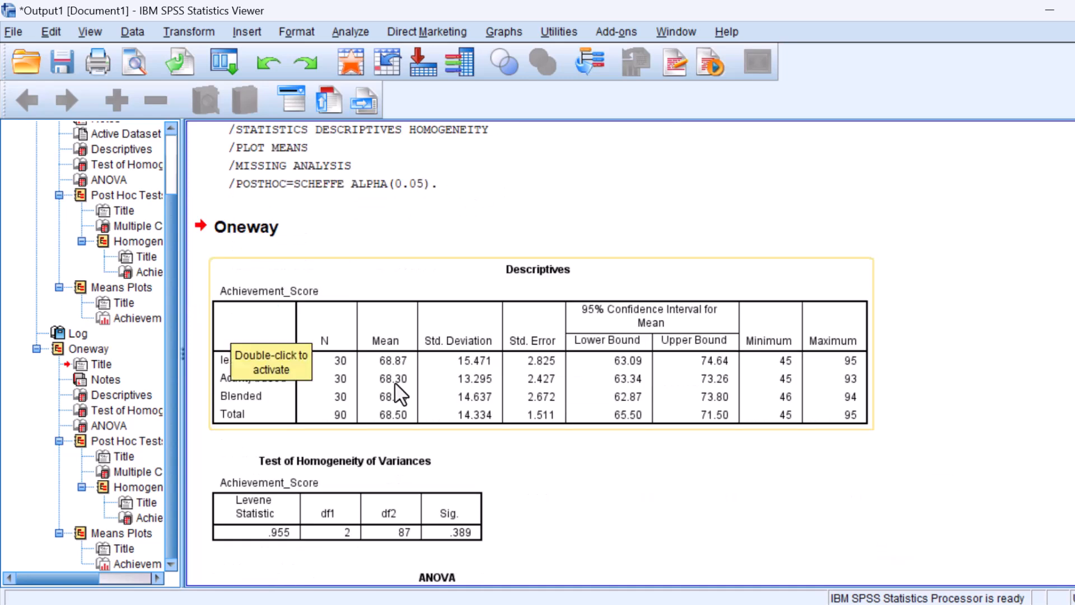
# Examine the Descriptives, Test of Homogeneity of Variances and ANOVA tables in the new One-Way output
pyautogui.click(1050, 214)
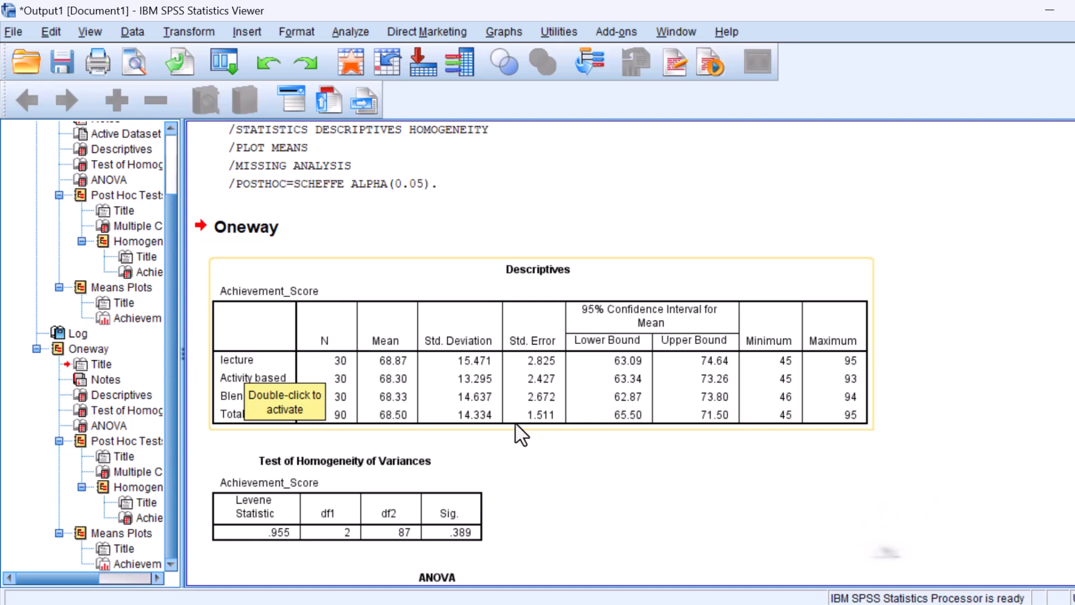
pyautogui.scroll(-3, 591, 512)
pyautogui.scroll(-3, 593, 515)
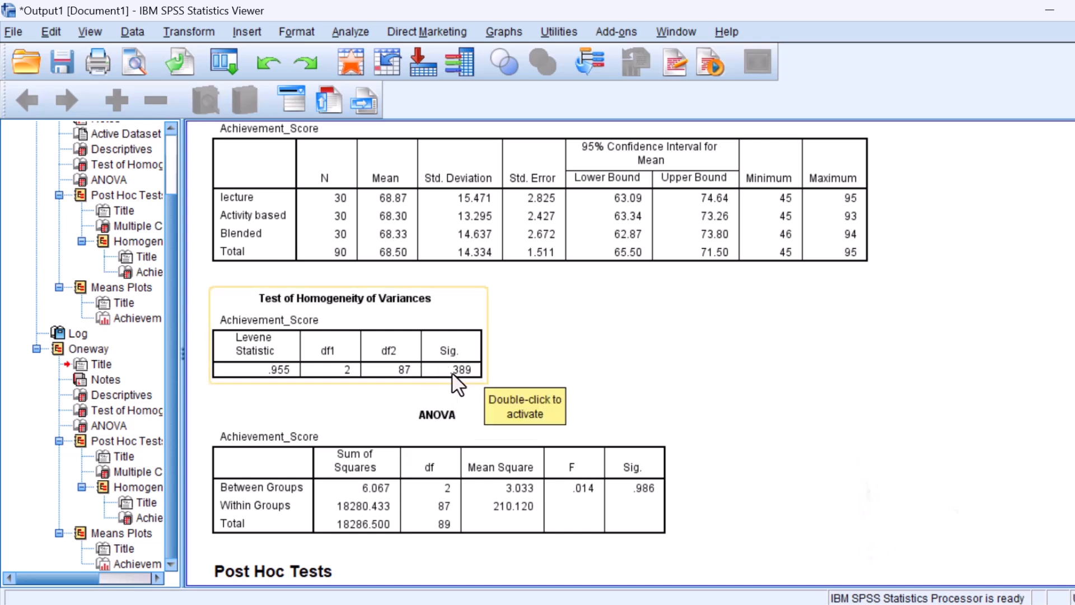
pyautogui.click(506, 357)
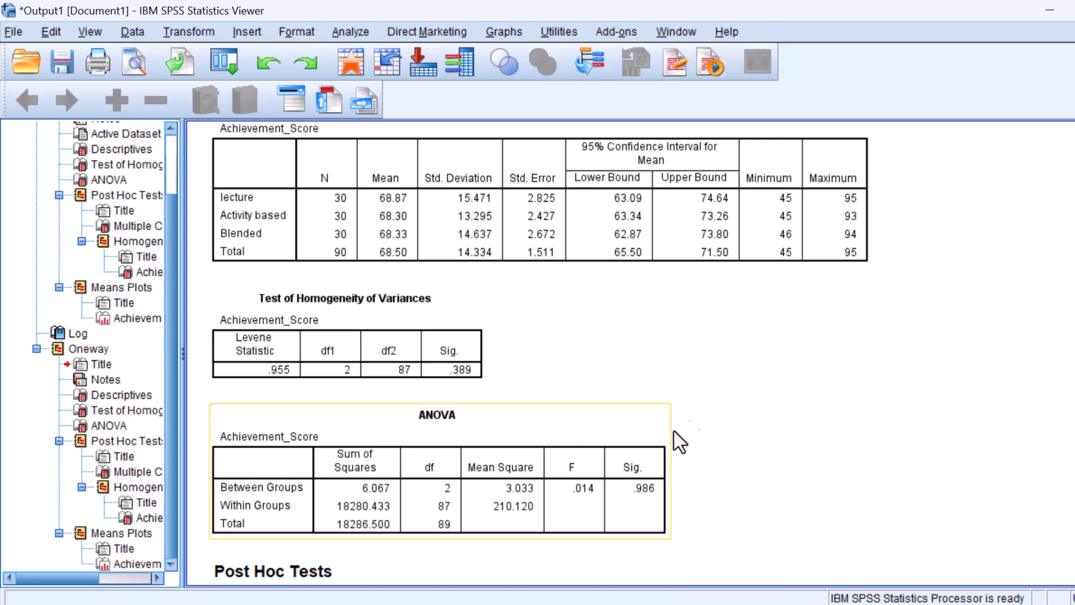
pyautogui.scroll(-3, 735, 414)
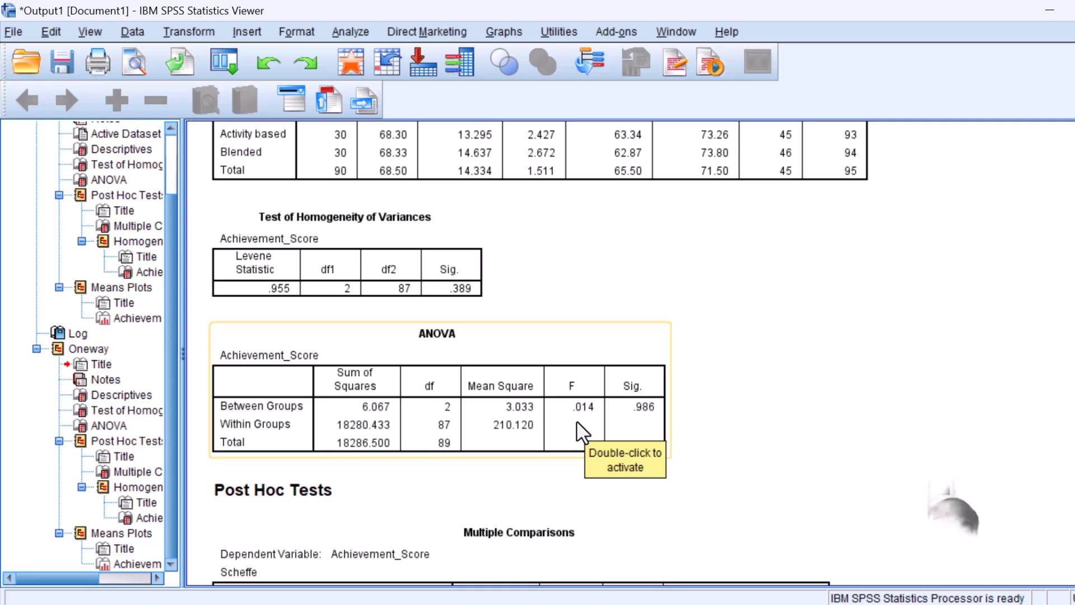
pyautogui.scroll(3, 548, 258)
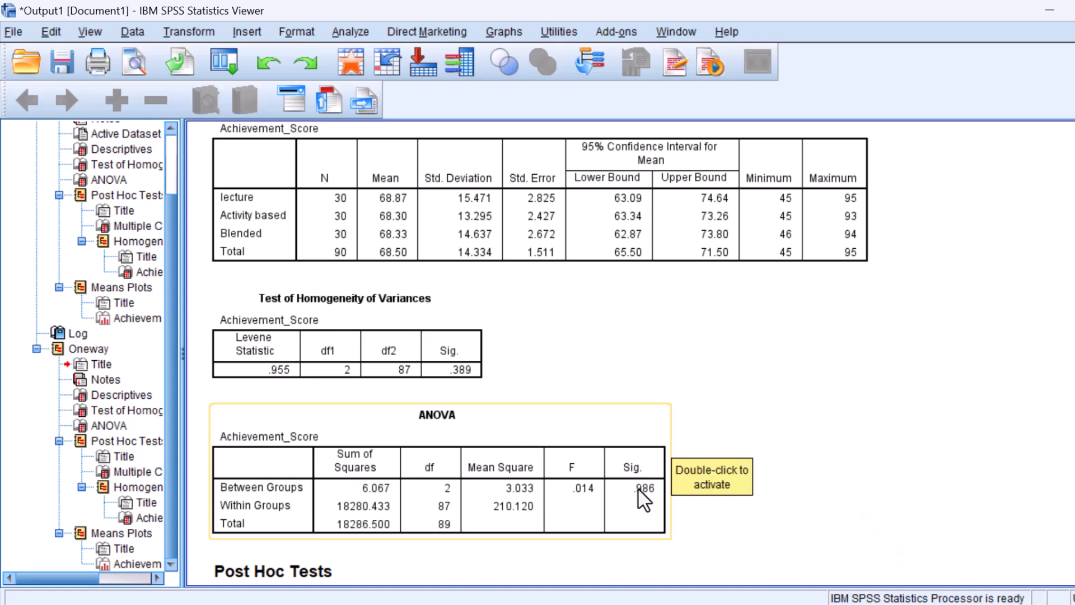
# Review the Scheffe multiple comparisons, the homogeneous subsets and the means plot for the teaching methods
pyautogui.scroll(-5, 641, 500)
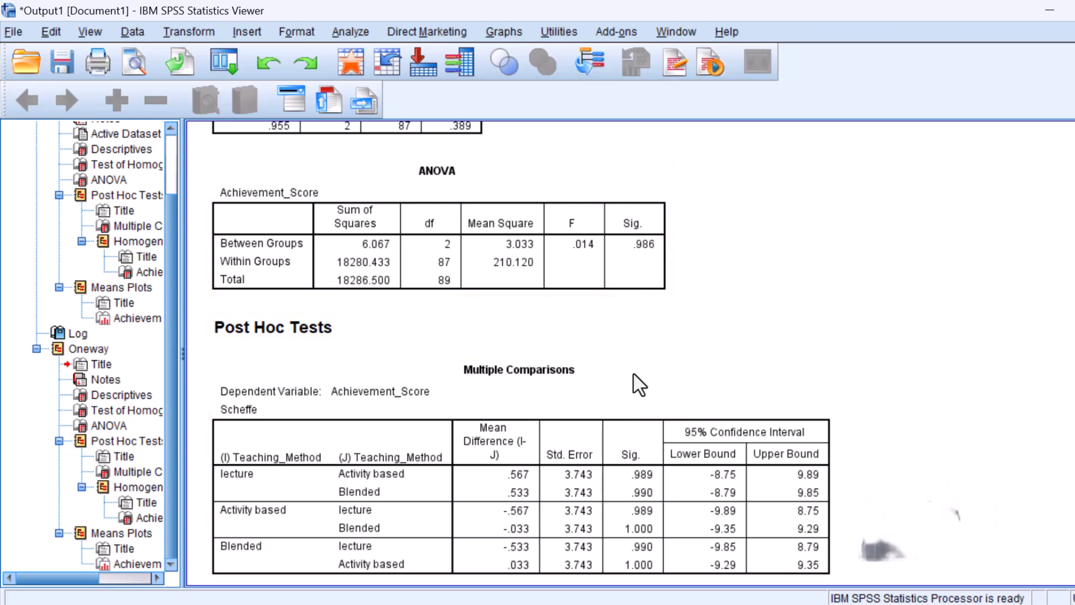
pyautogui.scroll(-3, 616, 498)
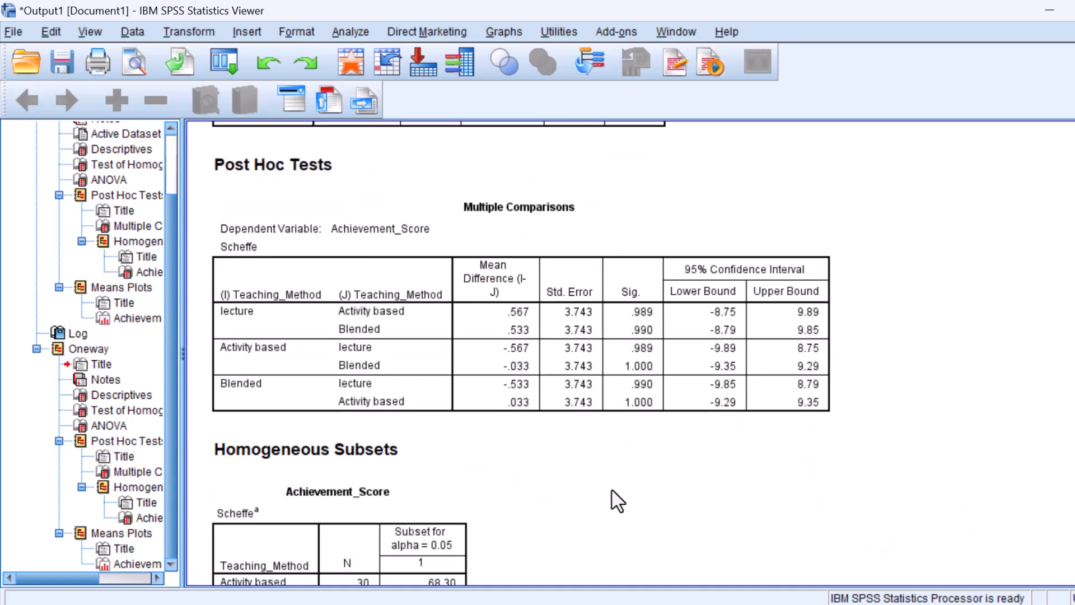
pyautogui.scroll(-3, 617, 500)
pyautogui.scroll(-2, 616, 500)
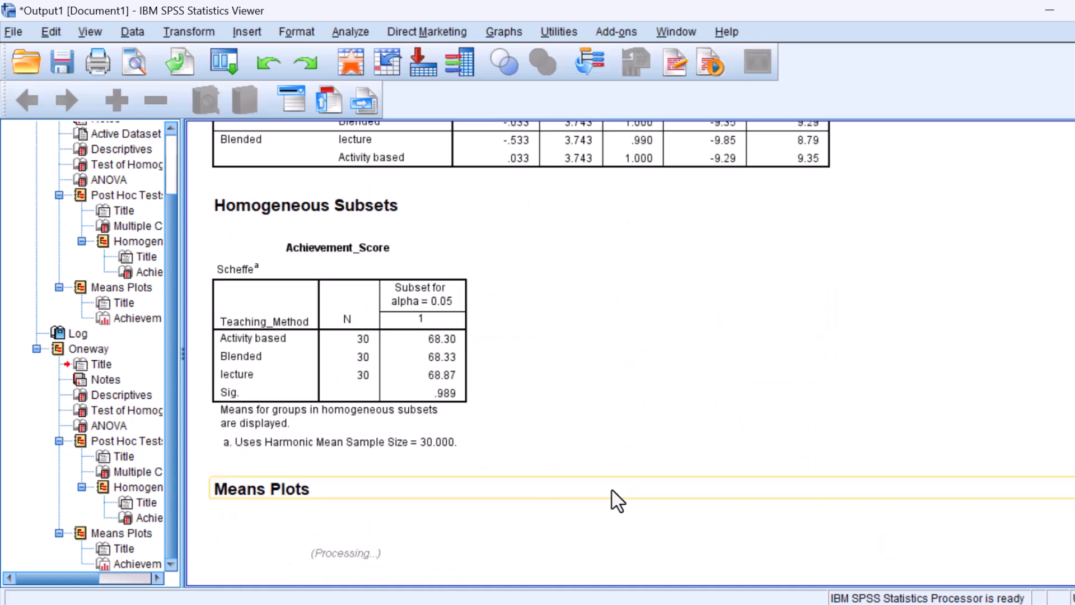
pyautogui.scroll(-2, 767, 422)
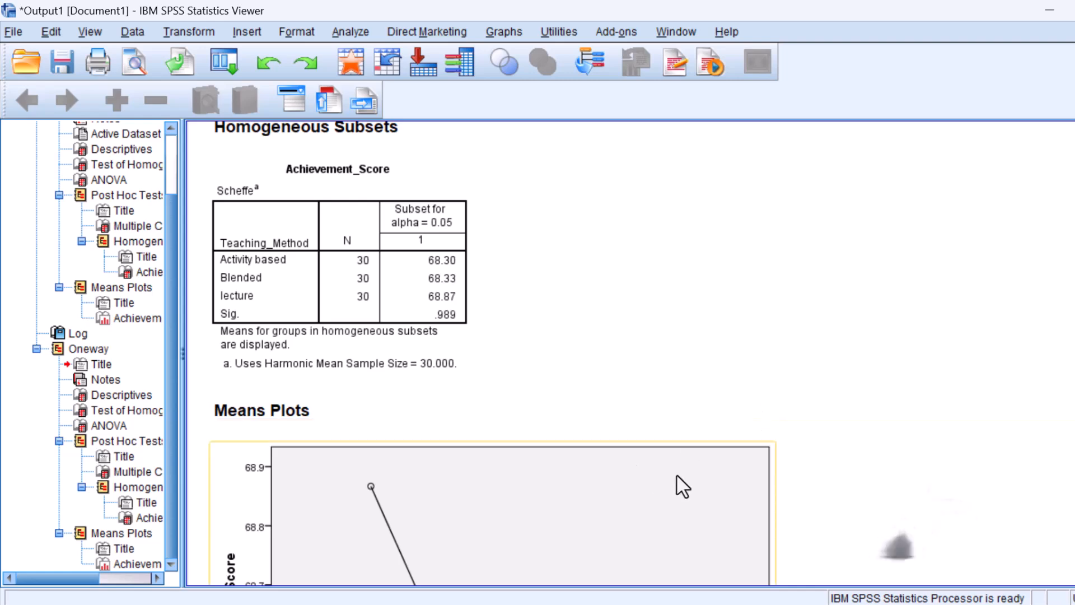
pyautogui.scroll(-6, 682, 488)
pyautogui.scroll(8, 682, 486)
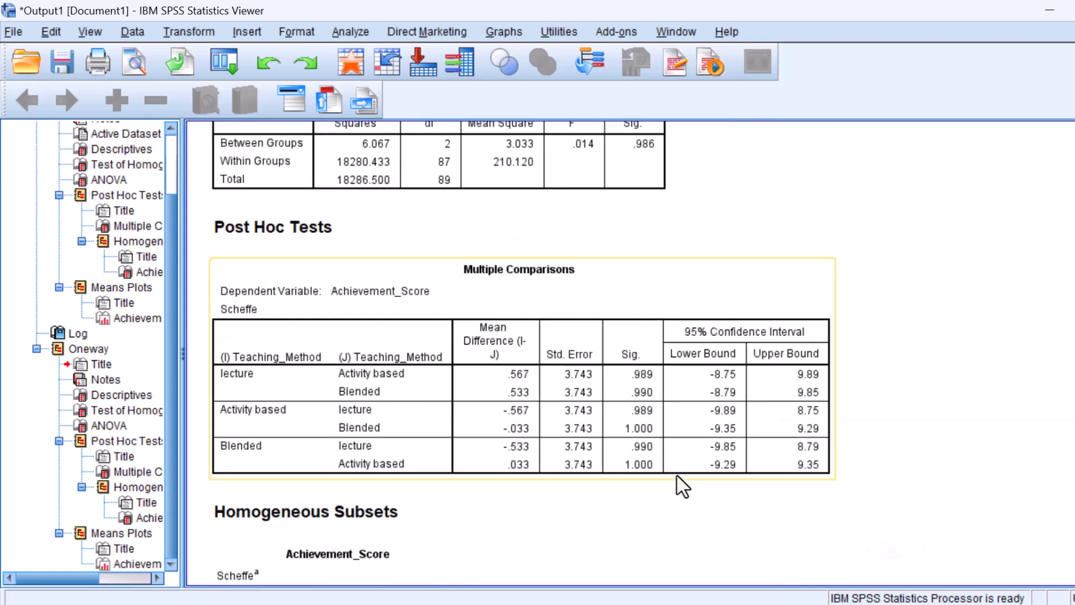
pyautogui.scroll(-8, 682, 486)
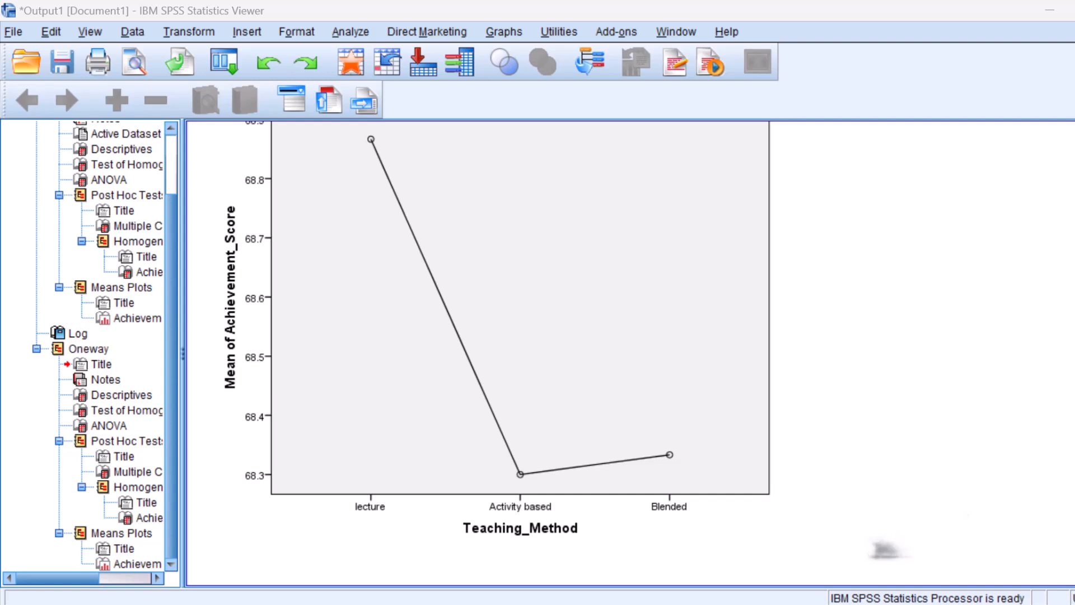
# Close the output viewer without saving its contents
pyautogui.moveTo(713, 603)
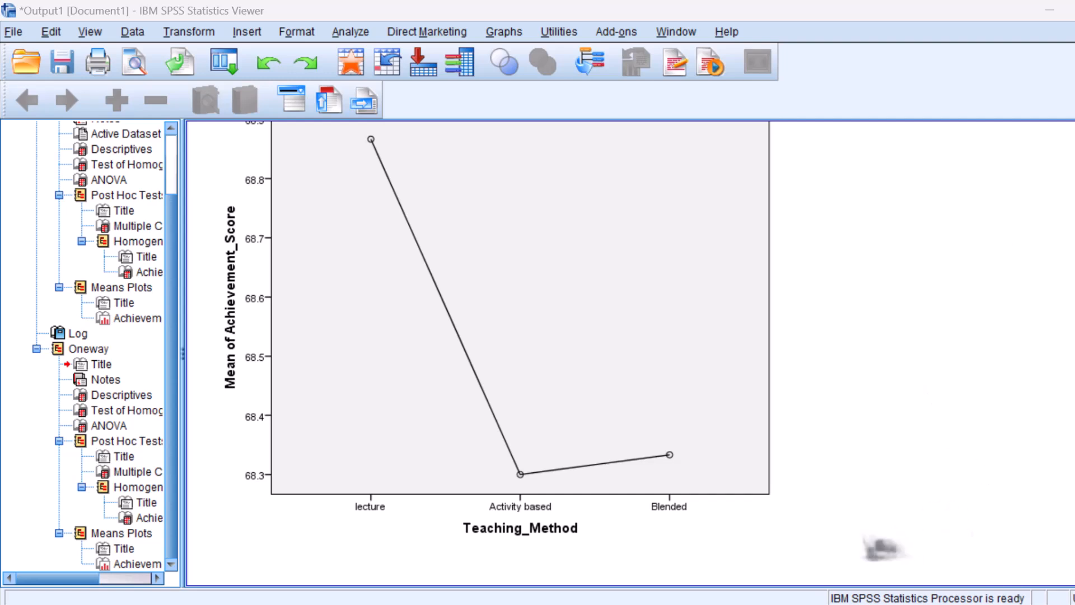
pyautogui.hotkey('alt', 'F4')
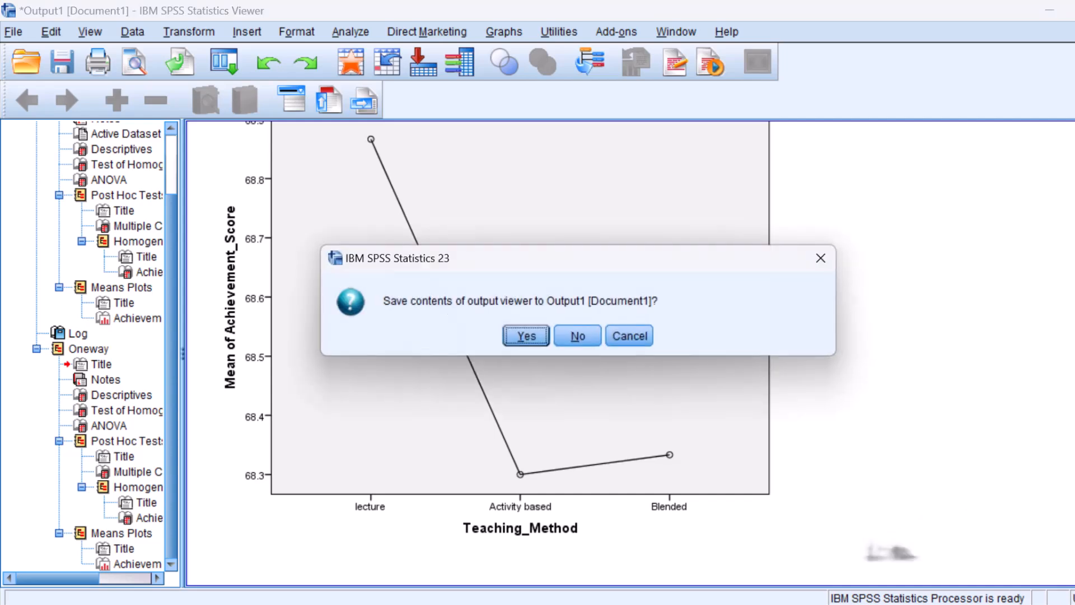
pyautogui.click(576, 336)
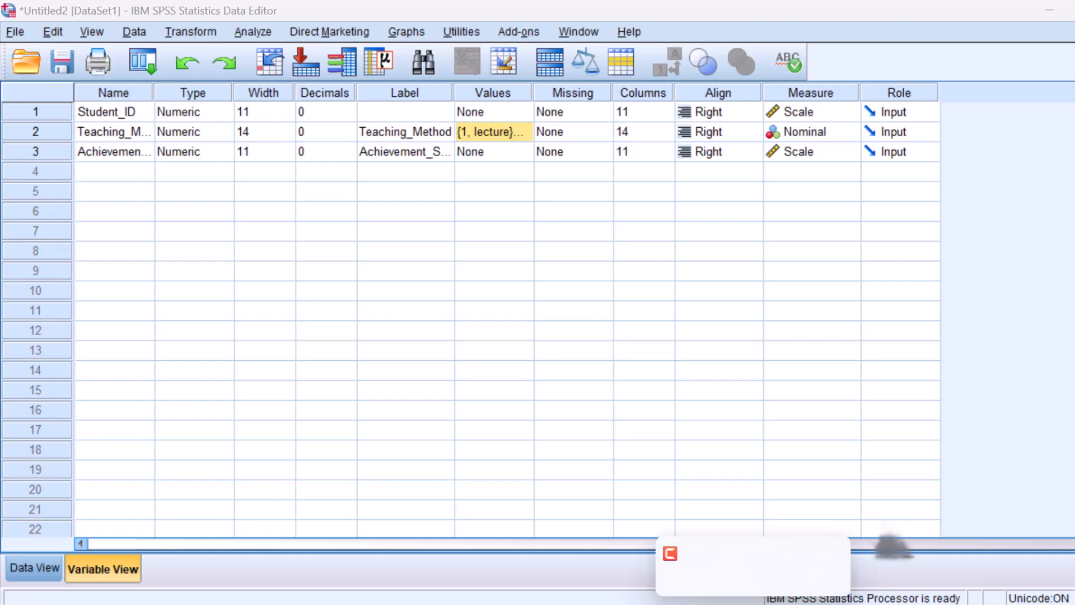
pyautogui.moveTo(738, 576)
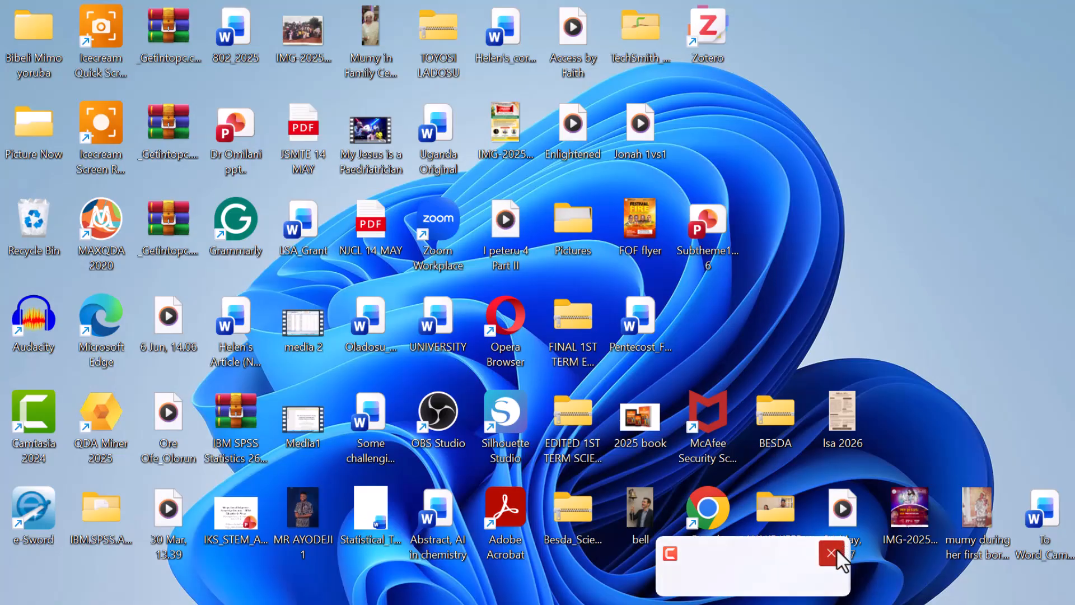
pyautogui.click(835, 550)
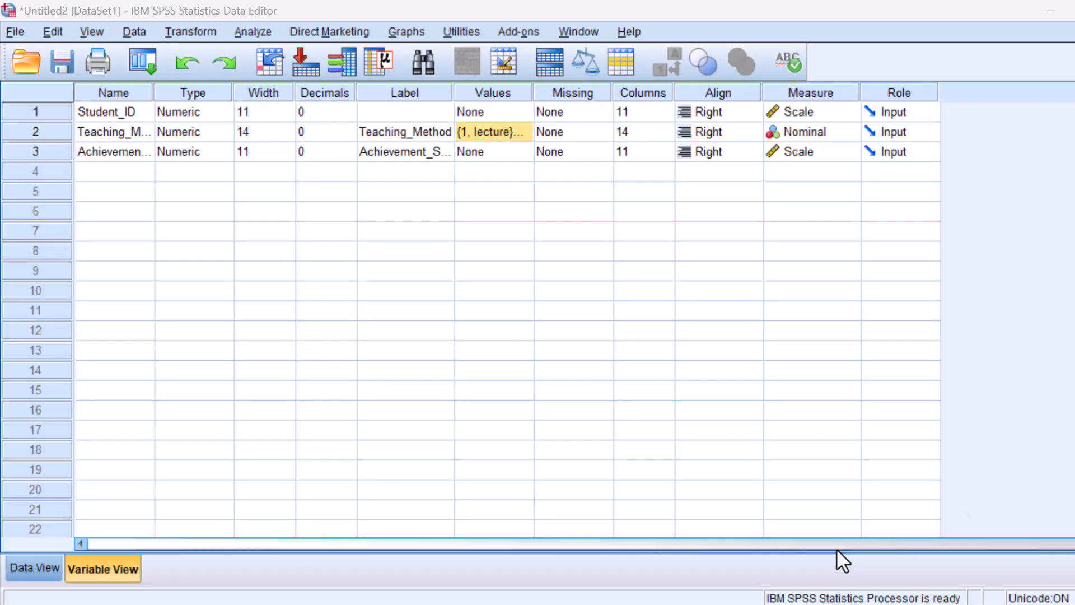